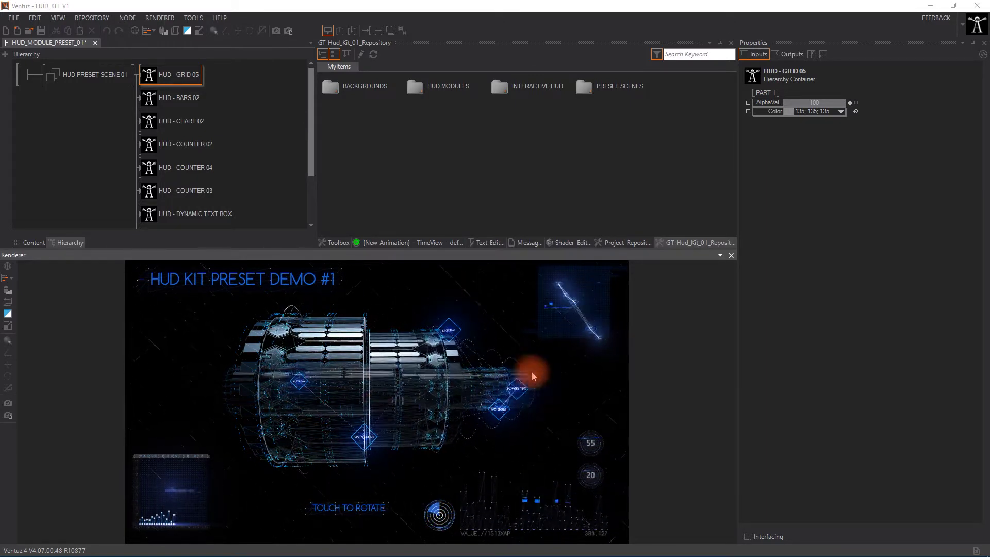
# Step: Rotate the 3D engine model in the HUD preset scene and look over its hierarchy modules
pyautogui.moveTo(532, 376); pyautogui.dragTo(426, 408)
pyautogui.moveTo(238, 150); pyautogui.dragTo(236, 217)
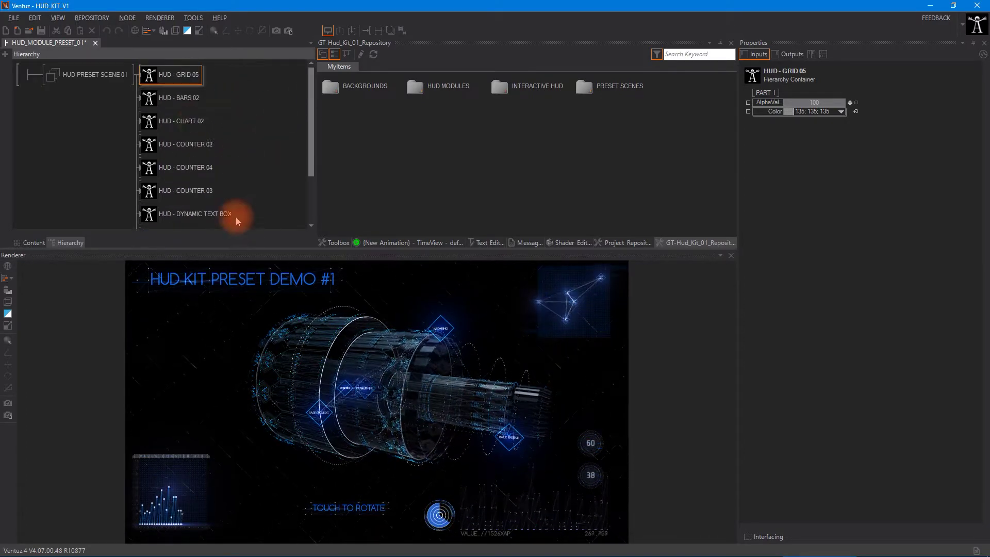
pyautogui.click(185, 83)
pyautogui.click(239, 332)
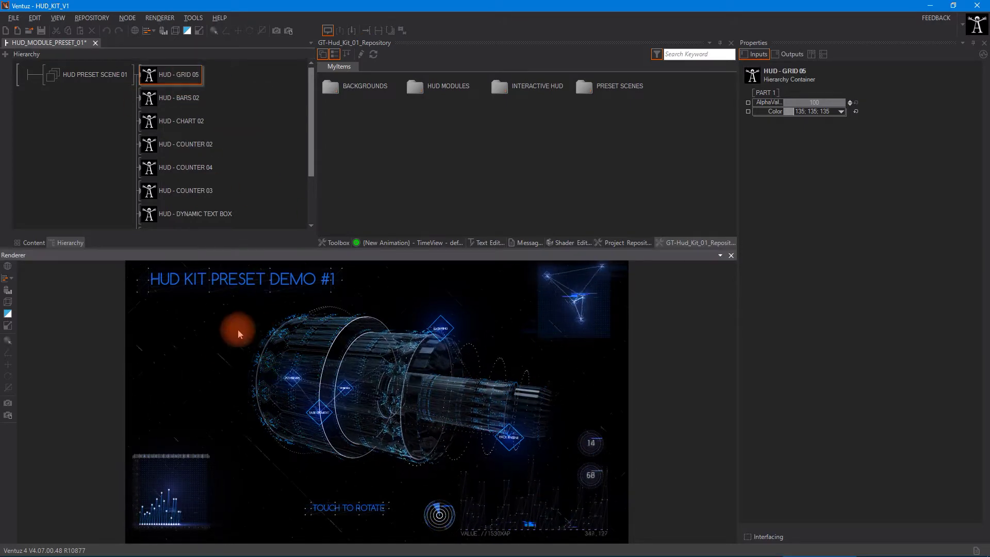
# Step: Select HUD - GRID 05 and examine the BACKGROUNDS folder of the HUD kit repository, returning to the repository root
pyautogui.click(170, 75)
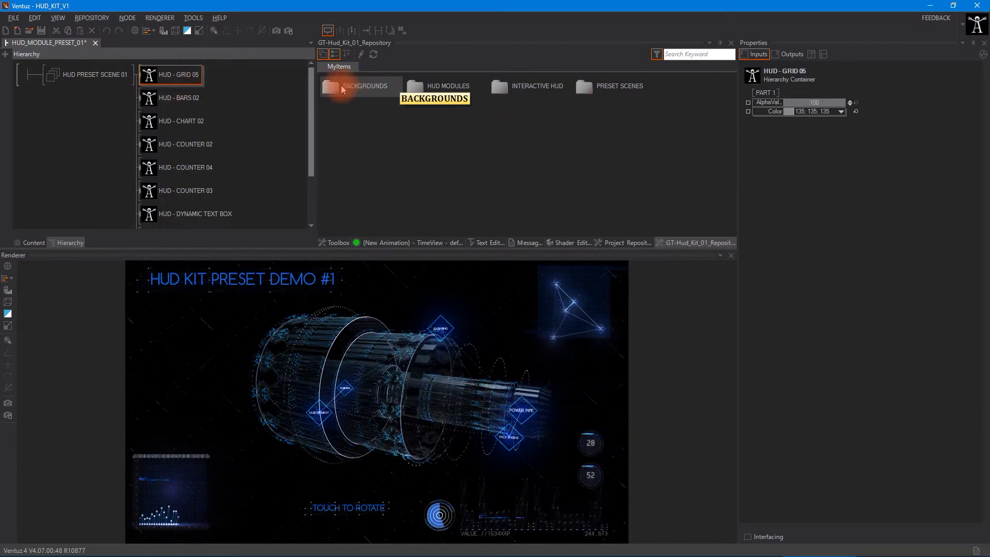
pyautogui.doubleClick(353, 100)
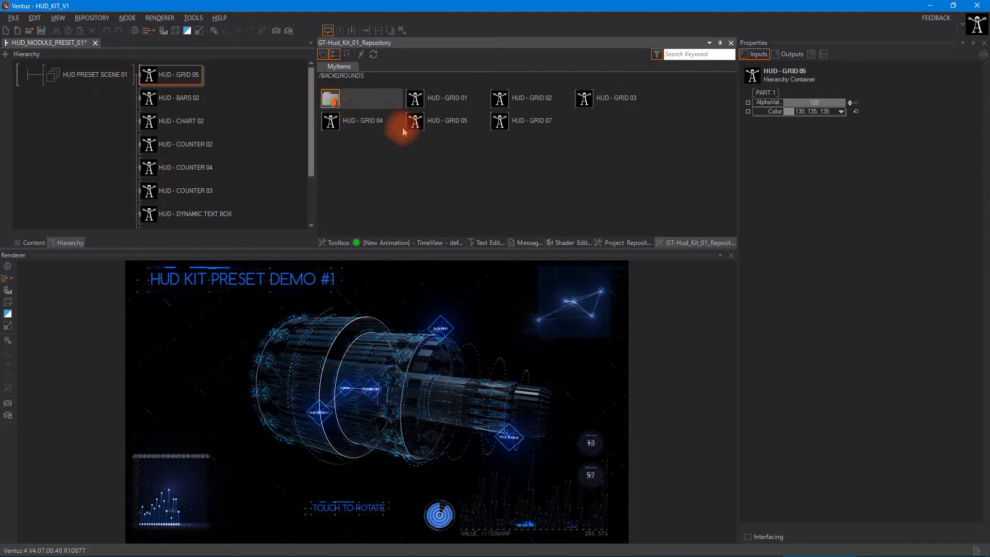
pyautogui.doubleClick(331, 98)
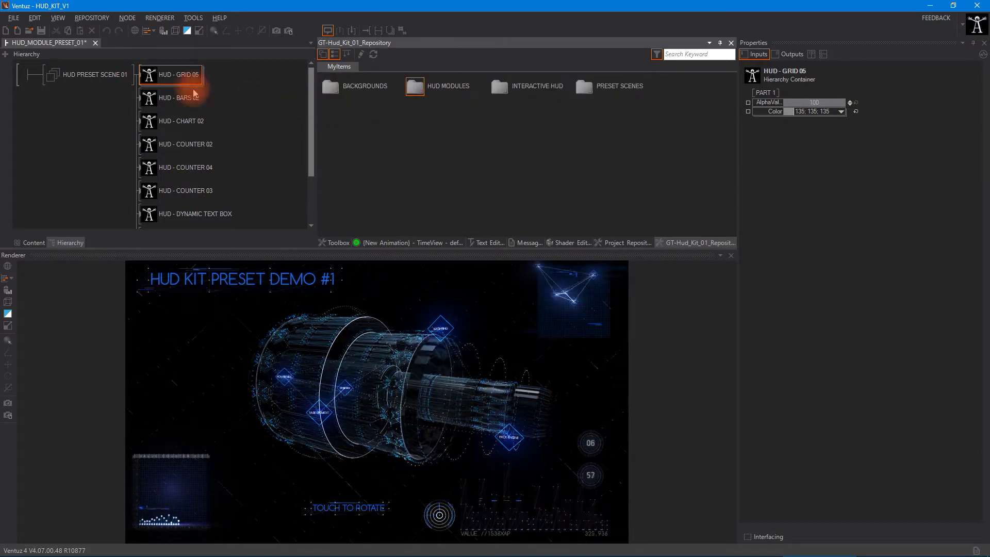
# Step: Try the alpha range of HUD - GRID 05 and set the grid's color to red 249; 51; 51
pyautogui.click(177, 77)
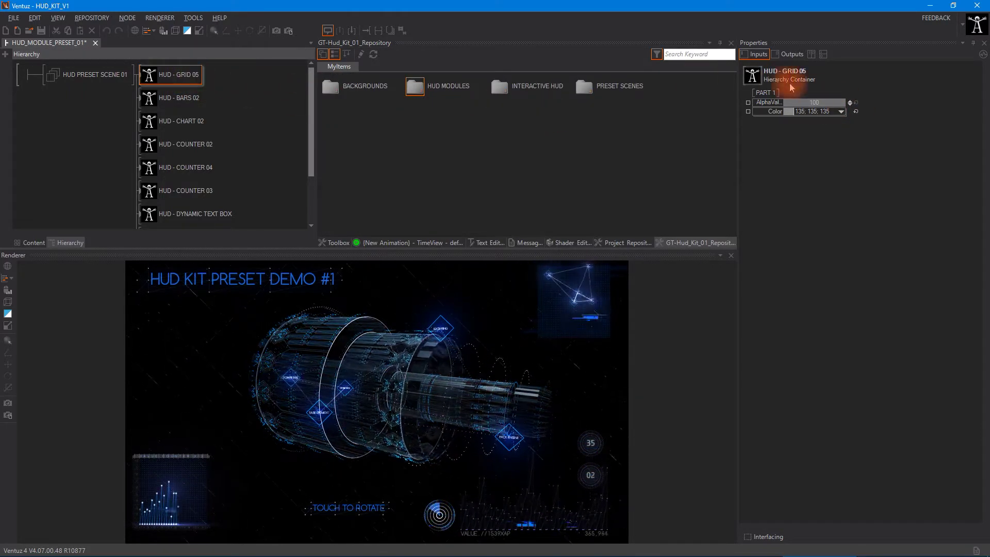
pyautogui.moveTo(839, 103); pyautogui.dragTo(660, 106)
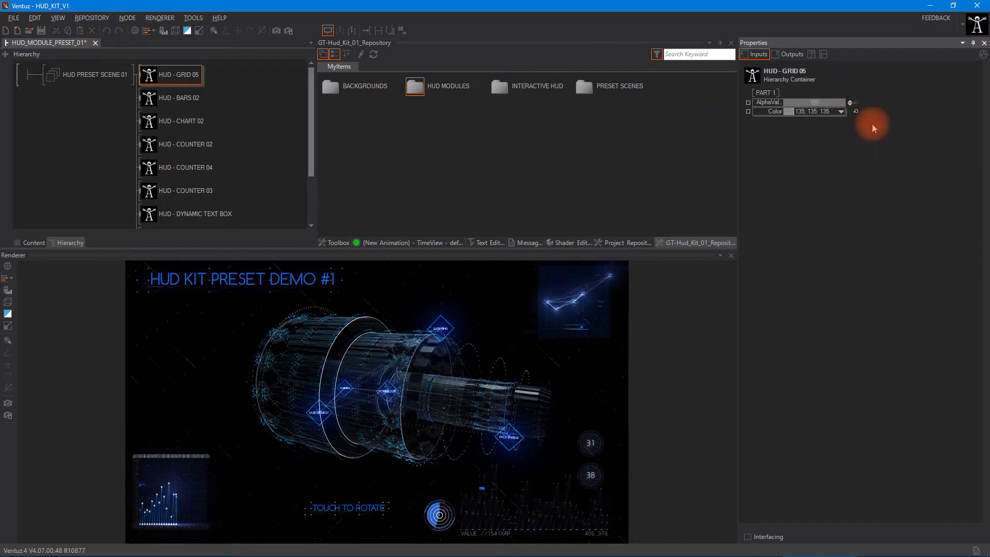
pyautogui.click(841, 111)
pyautogui.click(820, 144)
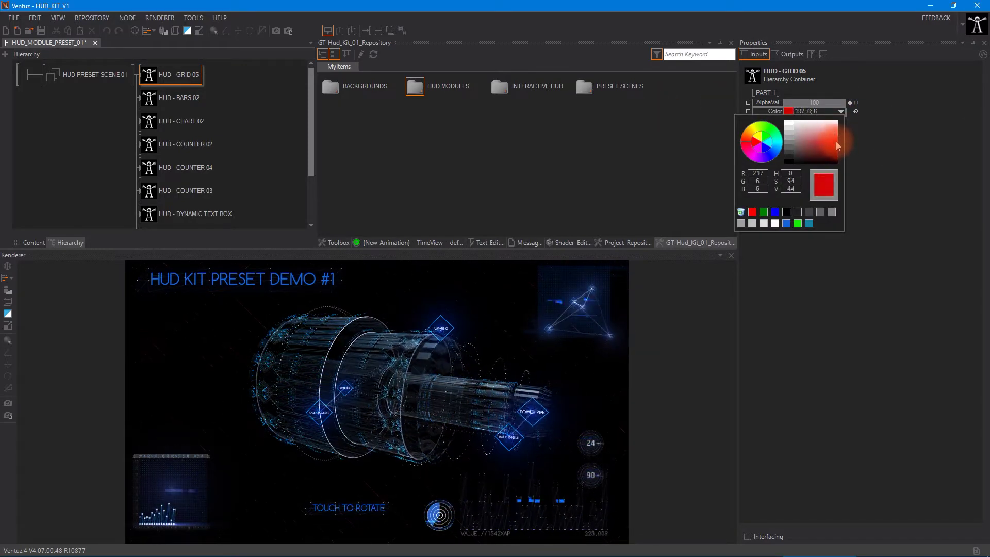
pyautogui.moveTo(836, 142); pyautogui.dragTo(835, 138)
pyautogui.click(905, 143)
pyautogui.moveTo(827, 103); pyautogui.dragTo(872, 105)
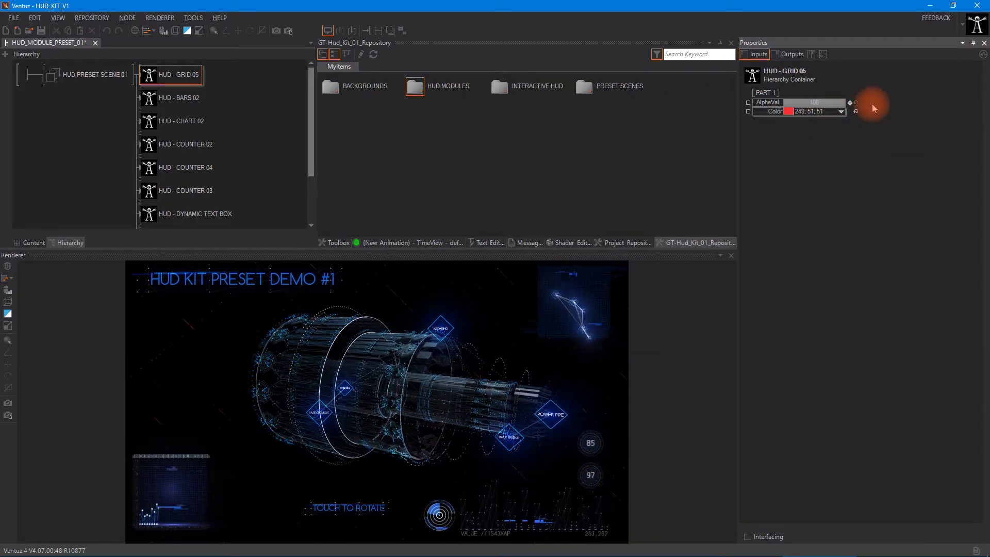
pyautogui.click(837, 113)
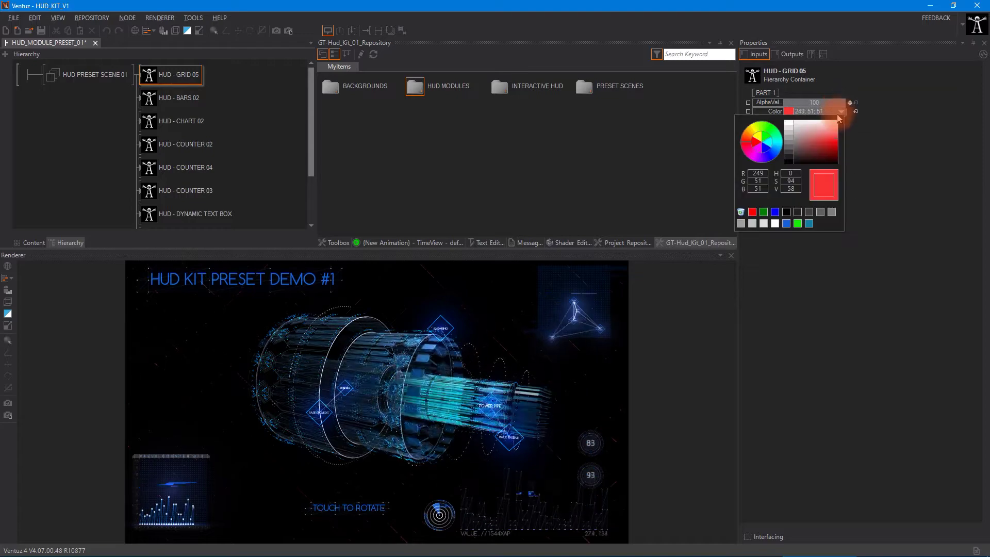
# Step: Inspect the node structure inside the HUD - GRID 05 container and return to the main scene hierarchy
pyautogui.doubleClick(144, 81)
pyautogui.moveTo(227, 128); pyautogui.dragTo(7, 107)
pyautogui.doubleClick(30, 100)
# Step: Select the HUD - BARS 02 module and adjust the Fov in its transformation settings
pyautogui.click(167, 105)
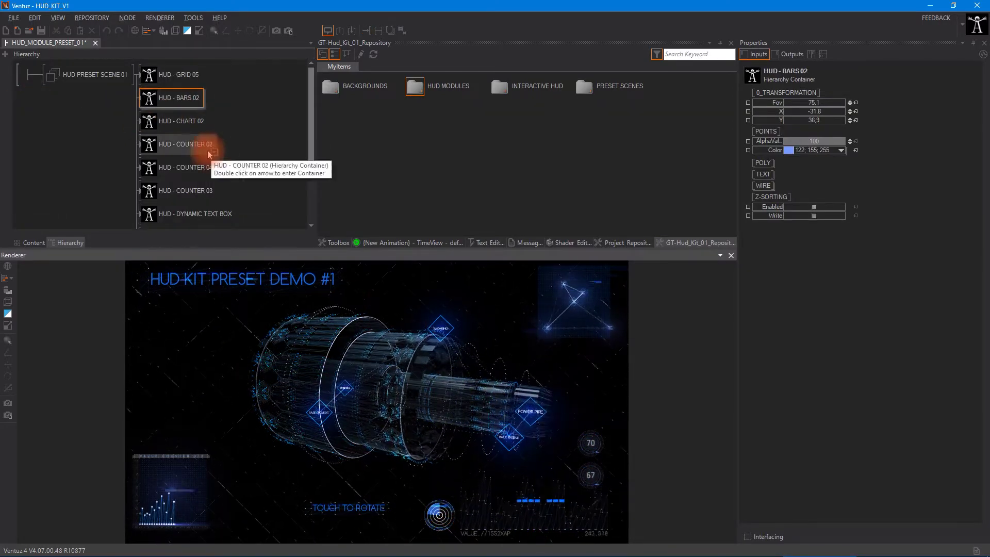
pyautogui.click(161, 99)
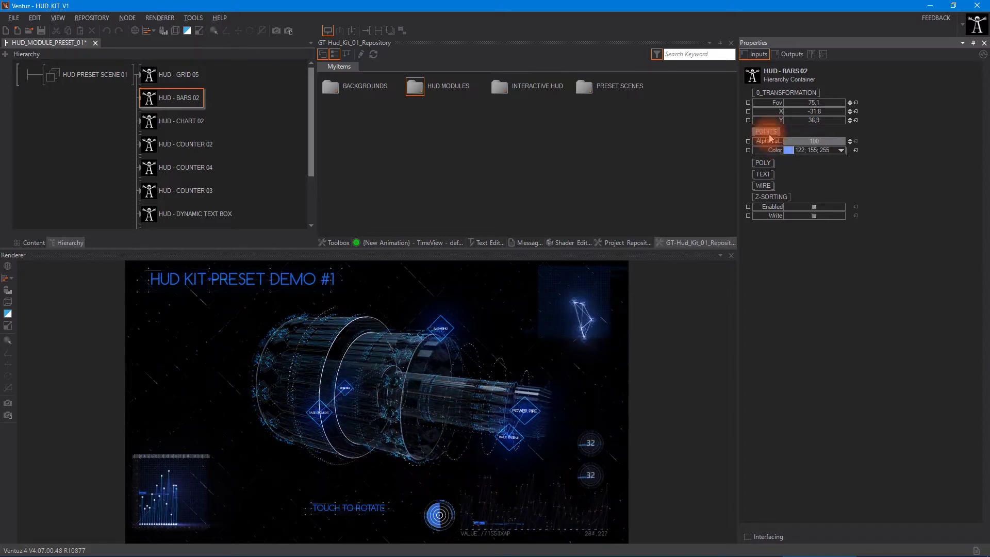
pyautogui.click(767, 131)
pyautogui.click(783, 95)
pyautogui.click(783, 94)
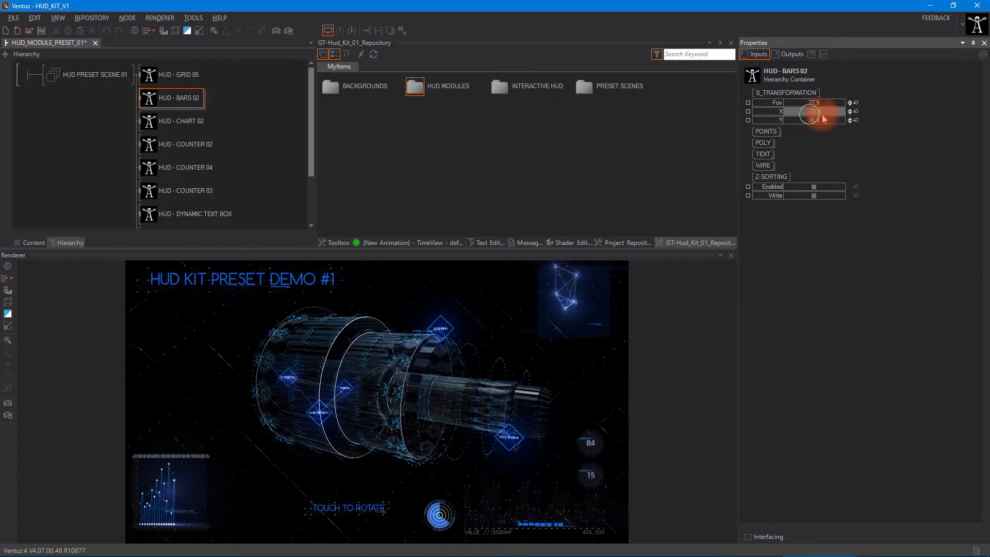
# Step: Try the POINTS alpha of HUD - BARS 02 and set the points' color to 147; 174; 254
pyautogui.click(765, 132)
pyautogui.click(783, 94)
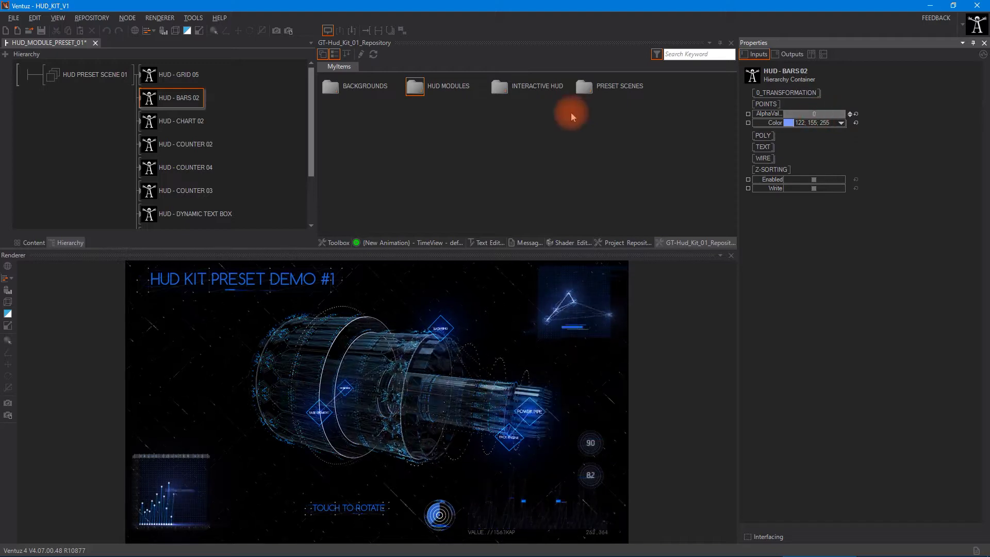
pyautogui.click(840, 124)
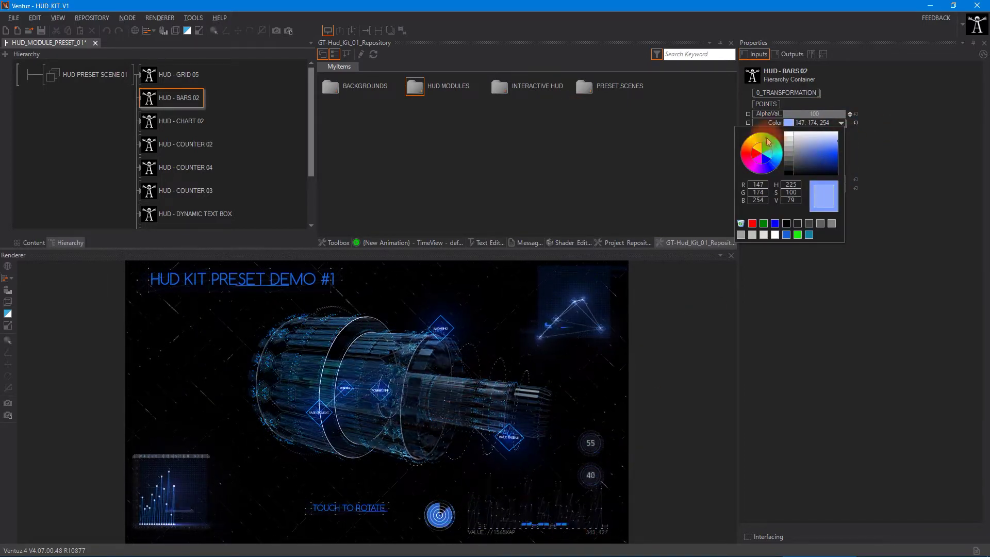
pyautogui.click(752, 130)
pyautogui.click(766, 105)
# Step: Set the POLY alpha of HUD - BARS 02 to 13
pyautogui.click(762, 115)
pyautogui.click(821, 135)
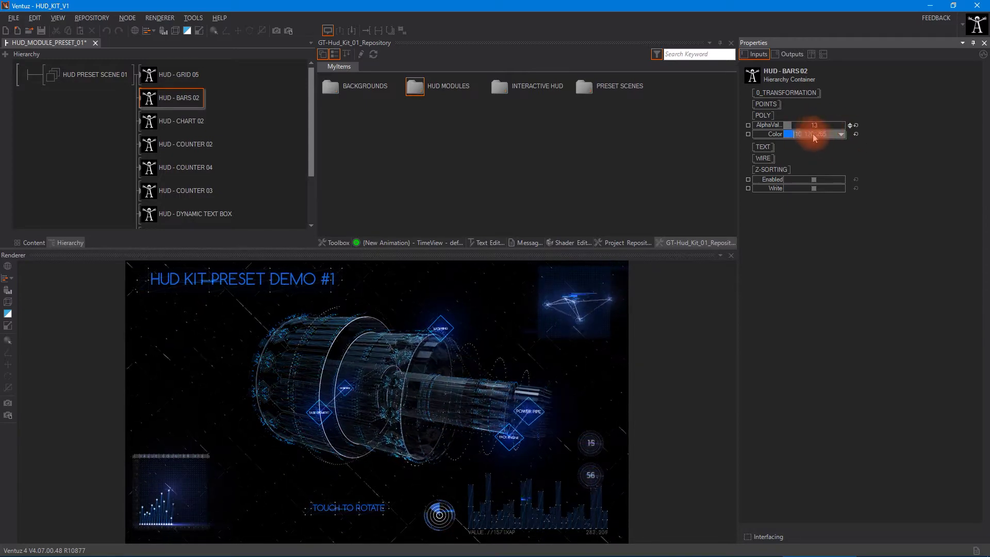
pyautogui.click(771, 116)
# Step: Try red 189; 8; 8 as the TEXT color of HUD - BARS 02
pyautogui.click(764, 127)
pyautogui.click(833, 136)
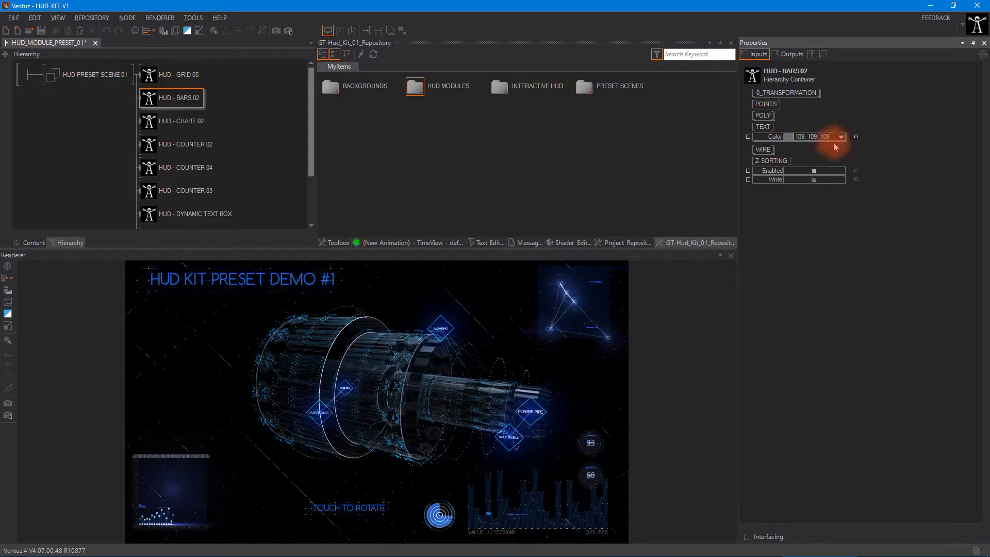
pyautogui.click(836, 176)
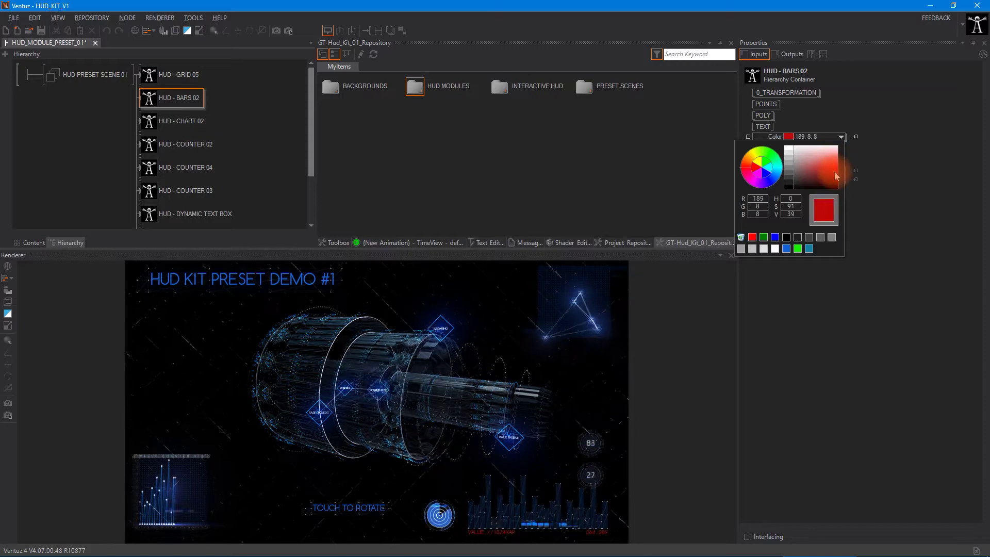
pyautogui.click(768, 138)
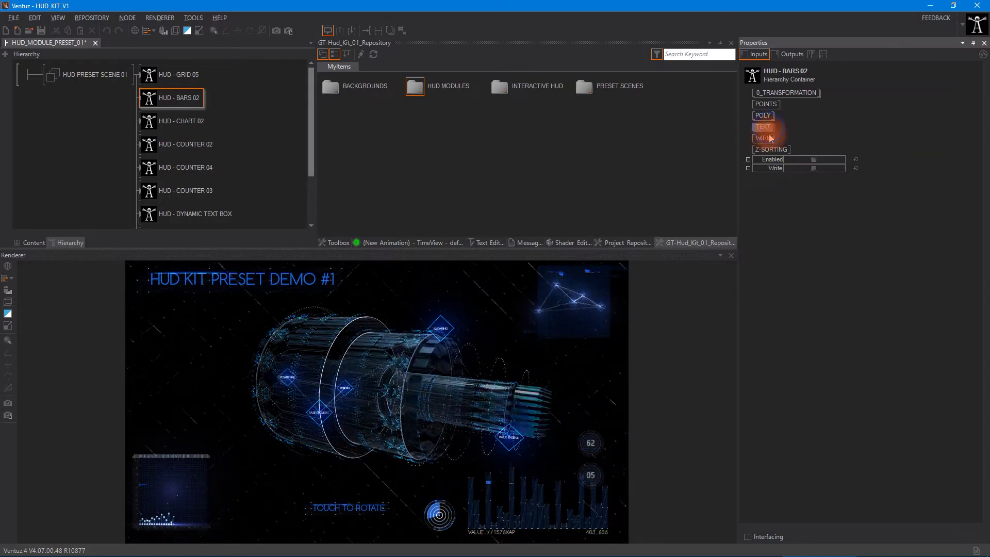
# Step: Set the WIRE alpha of HUD - BARS 02 to 34
pyautogui.click(764, 138)
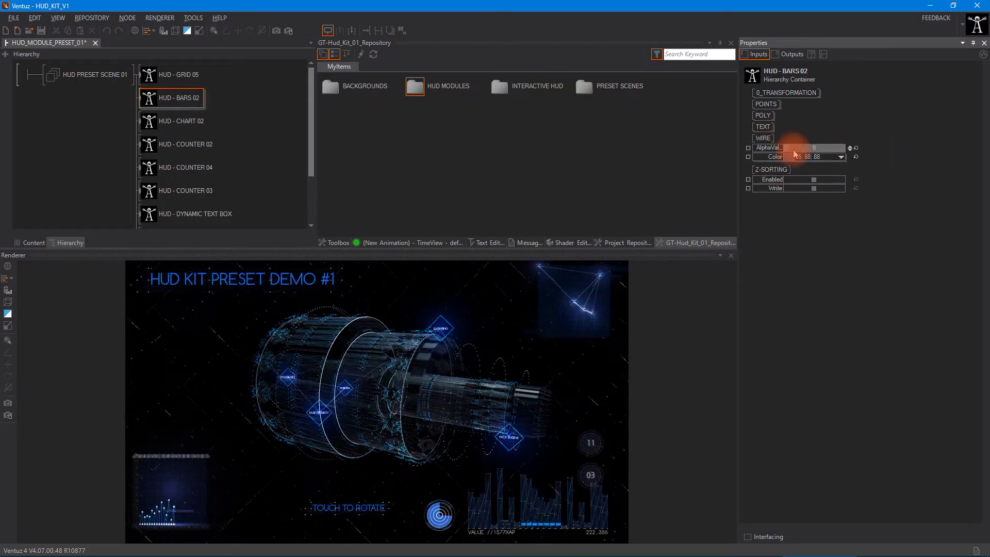
pyautogui.moveTo(807, 149); pyautogui.dragTo(809, 149)
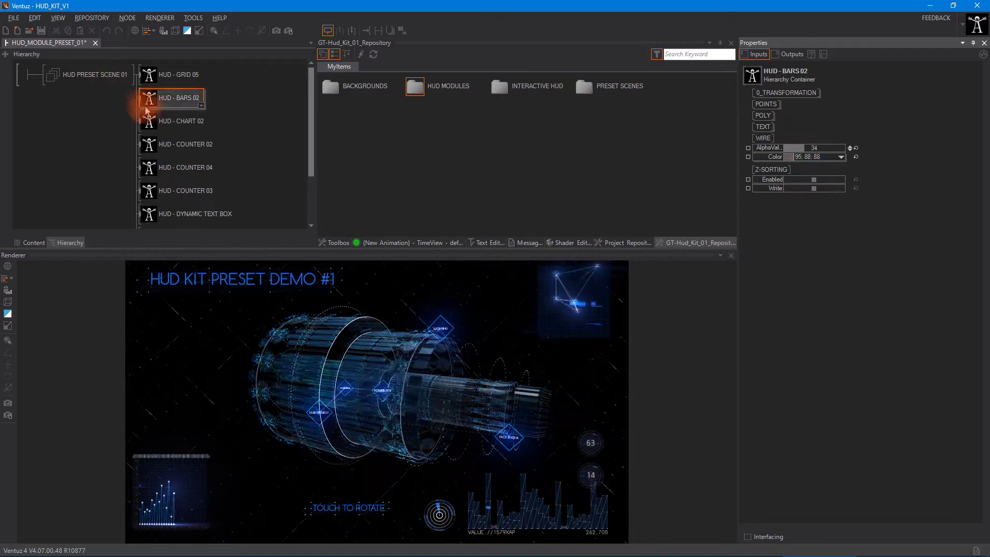
# Step: Enter the HUD - BARS 02 container, inspect its BOX 3 node, and return to the main scene hierarchy
pyautogui.click(144, 99)
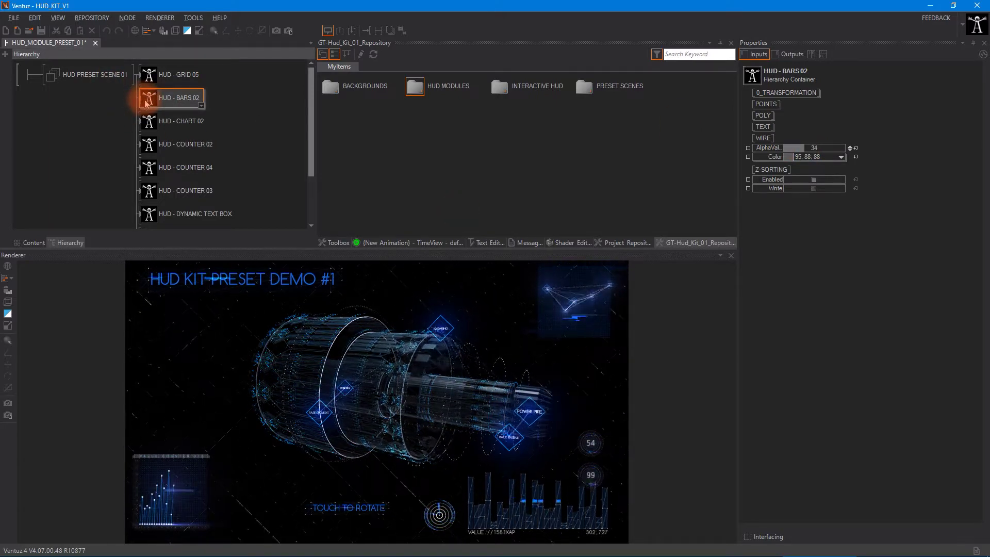
pyautogui.doubleClick(145, 103)
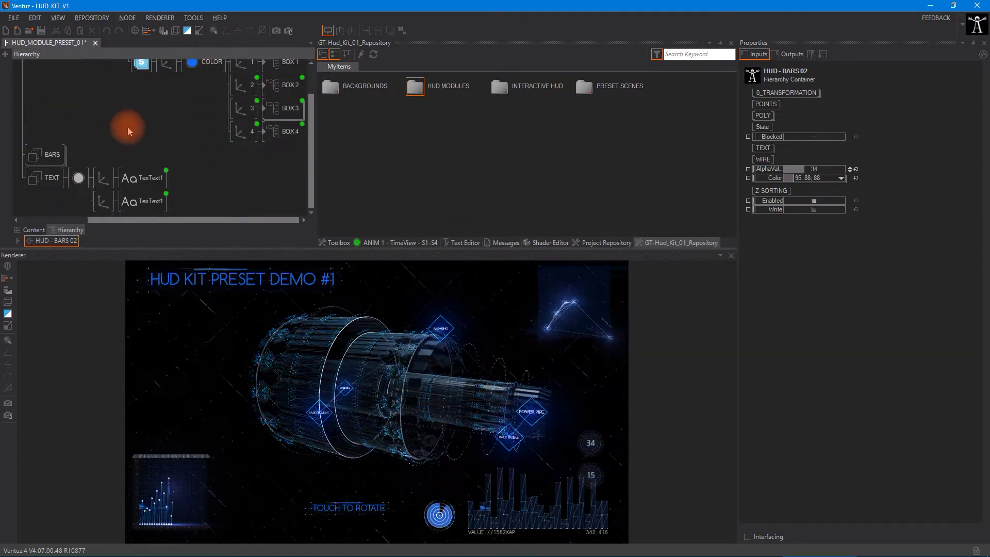
pyautogui.click(283, 109)
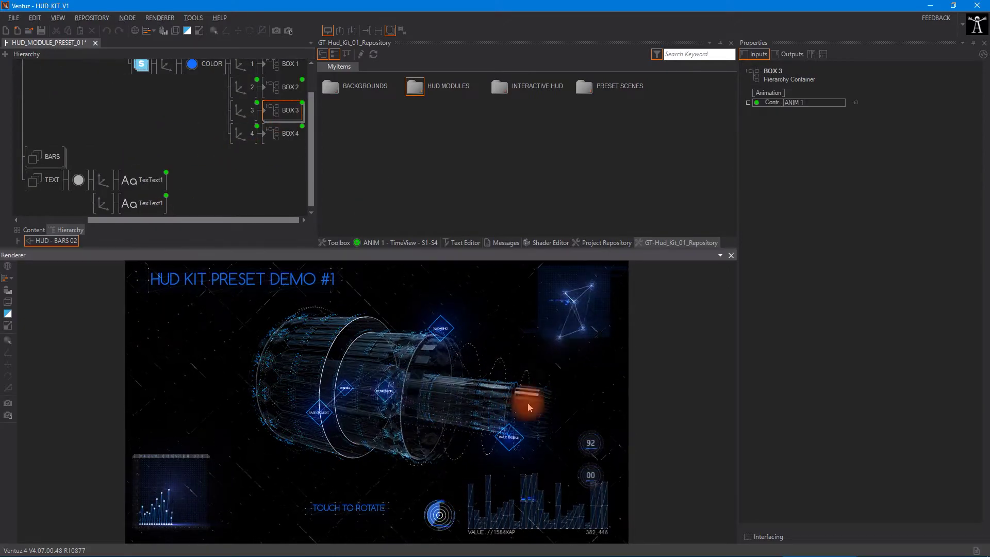
pyautogui.doubleClick(66, 61)
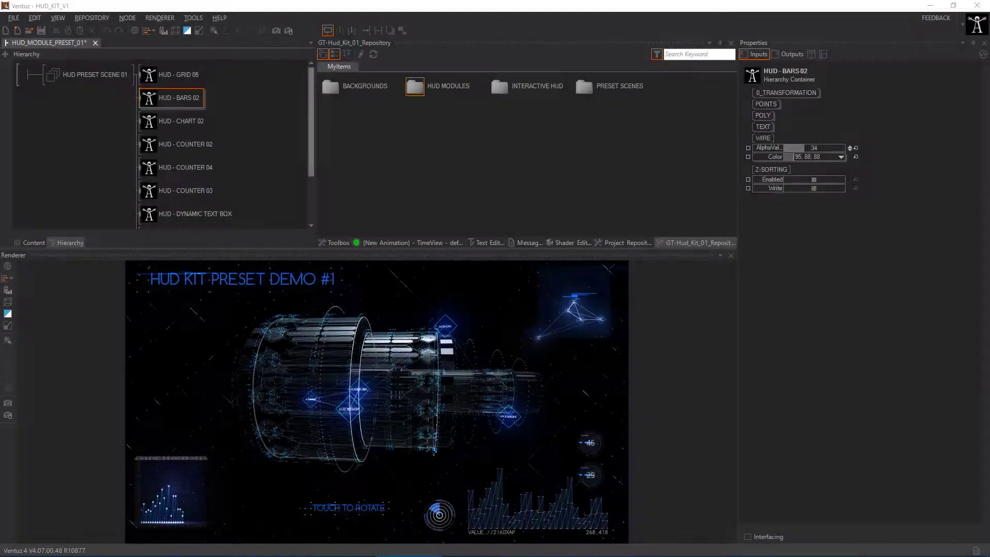
# Step: Set the HUD - CHART 02 transformation to scale 48.6, X 34.5 and Y 24.1
pyautogui.click(180, 129)
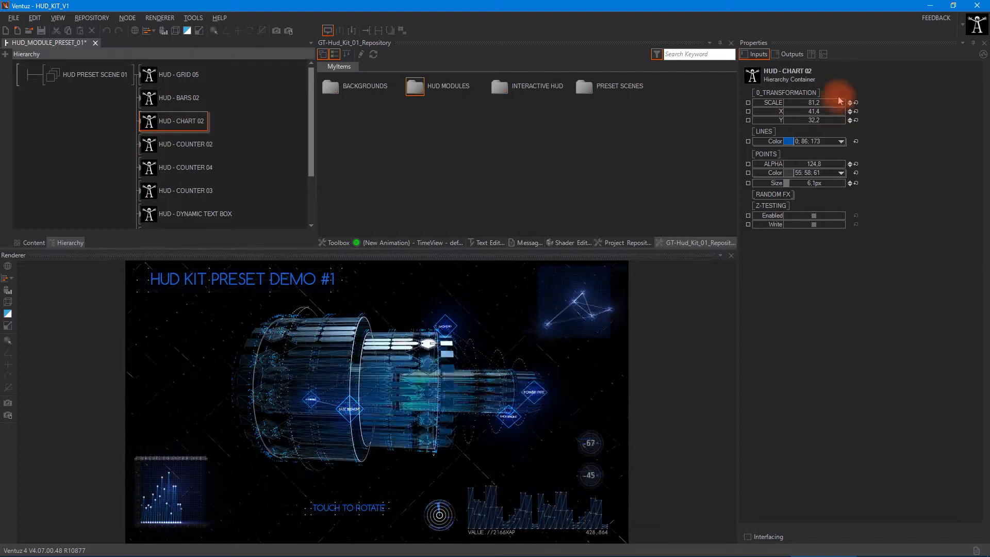
pyautogui.moveTo(823, 111); pyautogui.dragTo(685, 117)
pyautogui.moveTo(810, 120); pyautogui.dragTo(730, 132)
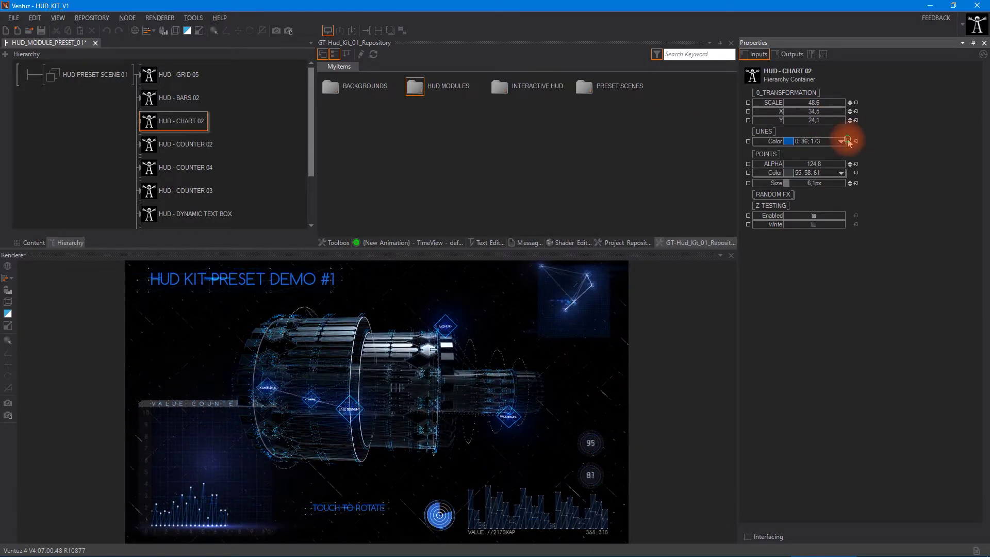
# Step: Set the LINES color of HUD - CHART 02 to 25; 73; 122
pyautogui.click(841, 141)
pyautogui.moveTo(819, 178); pyautogui.dragTo(824, 185)
pyautogui.click(900, 184)
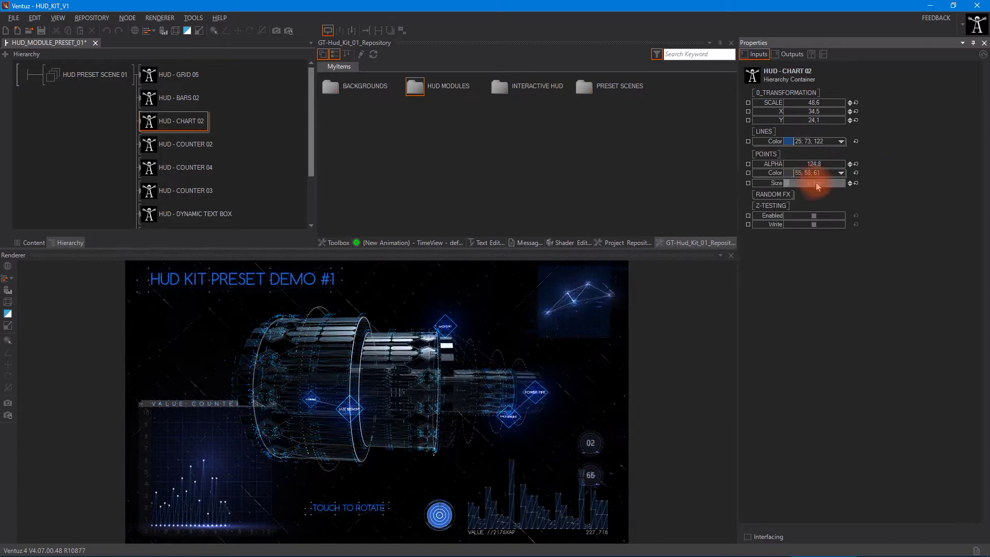
# Step: Set the POINTS alpha of HUD - CHART 02 to 31.1
pyautogui.moveTo(812, 166); pyautogui.dragTo(982, 177)
pyautogui.moveTo(807, 174); pyautogui.dragTo(881, 176)
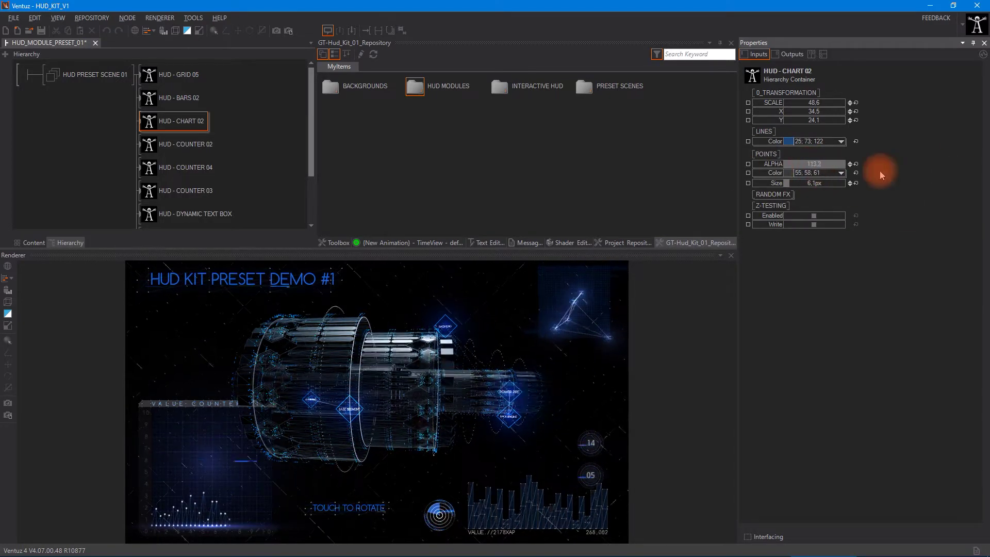
pyautogui.moveTo(775, 173); pyautogui.dragTo(813, 166)
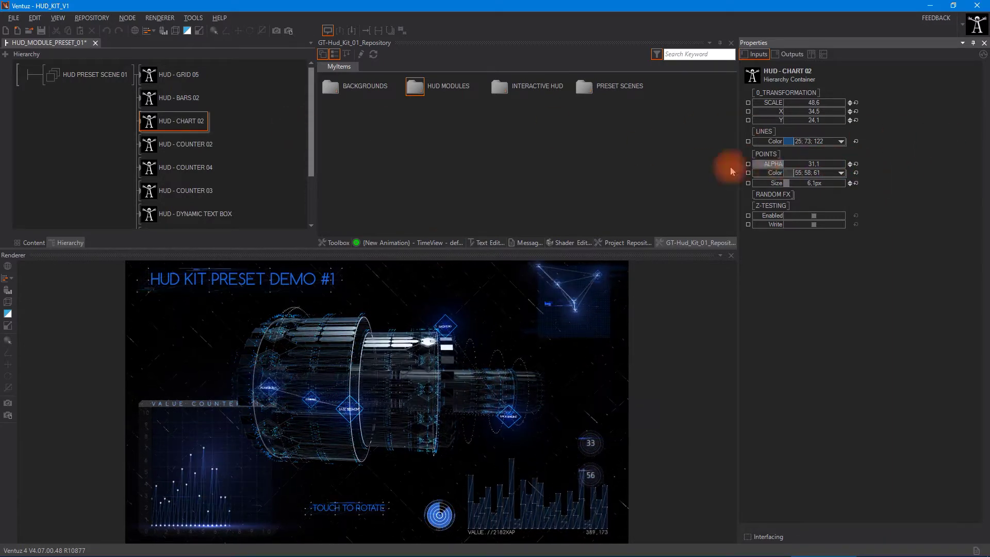
pyautogui.click(215, 471)
# Step: Set the scale of HUD - CHART 02 to 59.7 and its point size to 7.8 px
pyautogui.moveTo(802, 186); pyautogui.dragTo(834, 185)
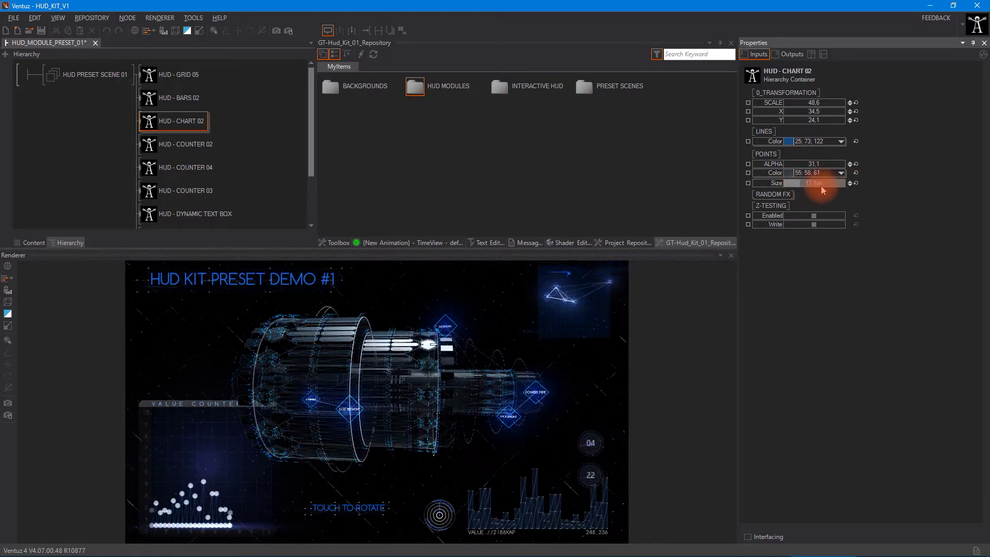
pyautogui.moveTo(850, 106); pyautogui.dragTo(985, 111)
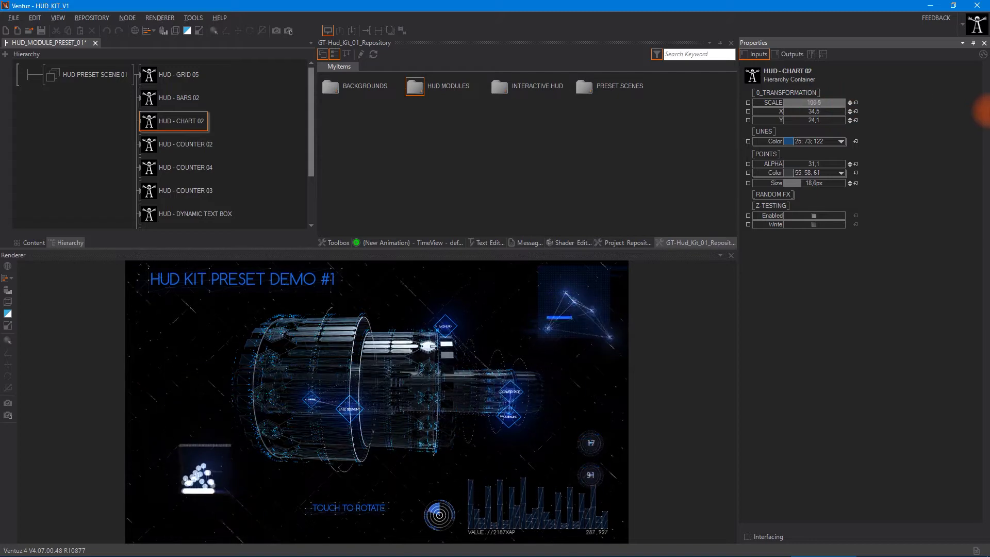
pyautogui.moveTo(915, 120); pyautogui.dragTo(845, 133)
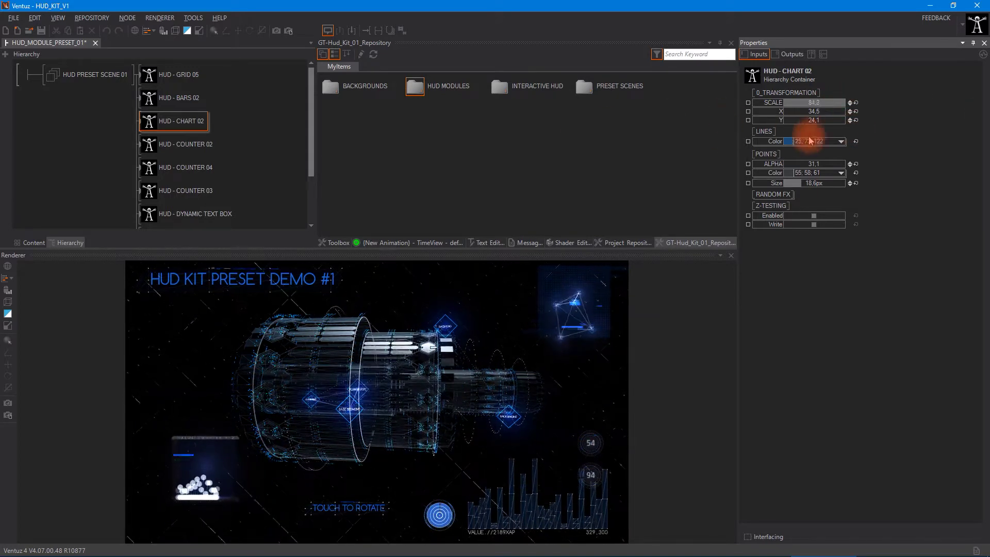
pyautogui.moveTo(685, 156); pyautogui.dragTo(807, 180)
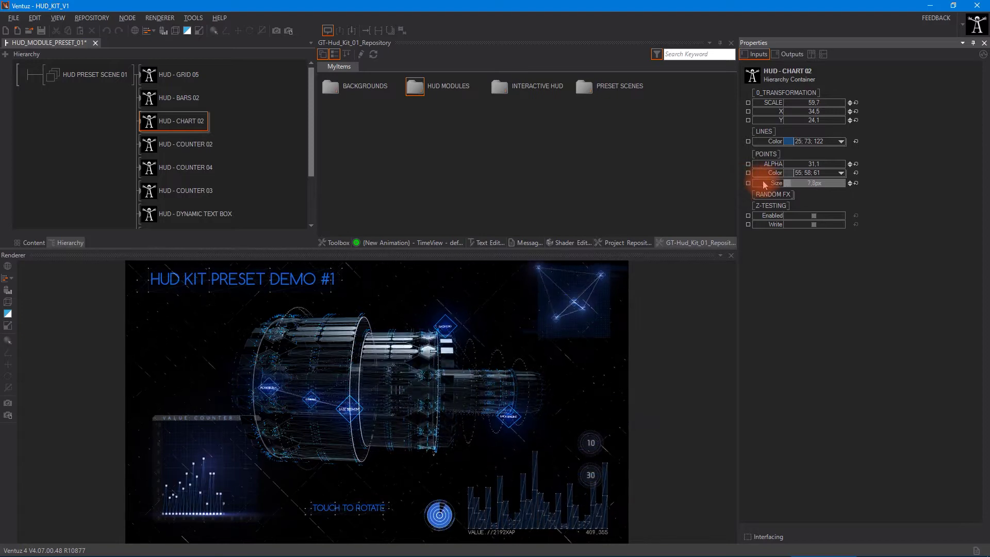
pyautogui.moveTo(808, 186); pyautogui.dragTo(806, 187)
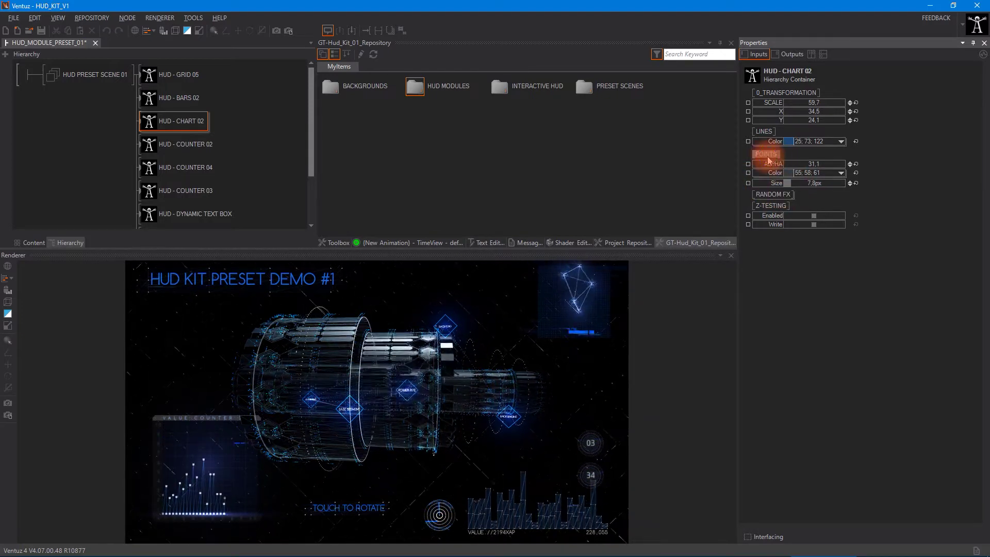
# Step: Set the RANDOM FX color of HUD - CHART 02 to 0; 105; 234
pyautogui.click(776, 153)
pyautogui.click(772, 167)
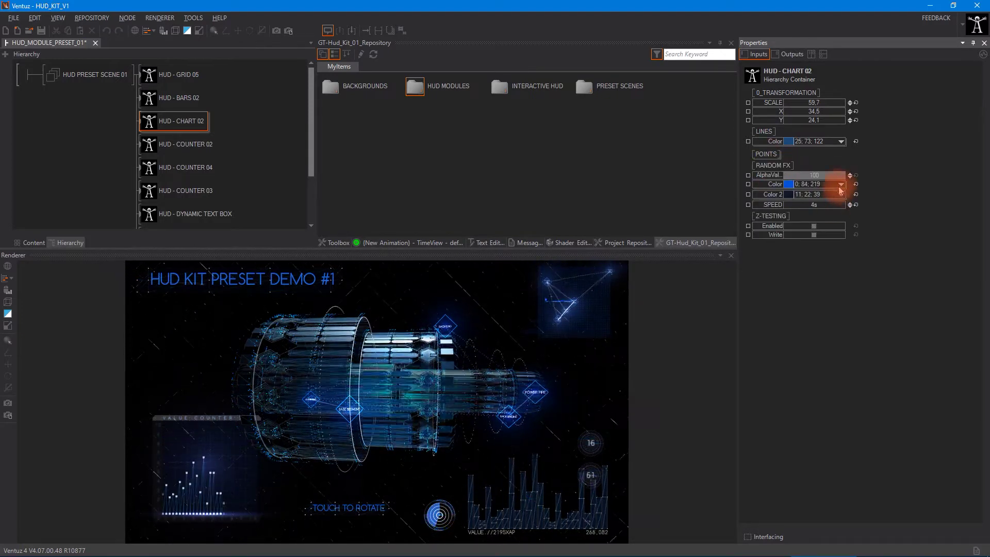
pyautogui.click(839, 185)
pyautogui.click(754, 210)
pyautogui.click(745, 205)
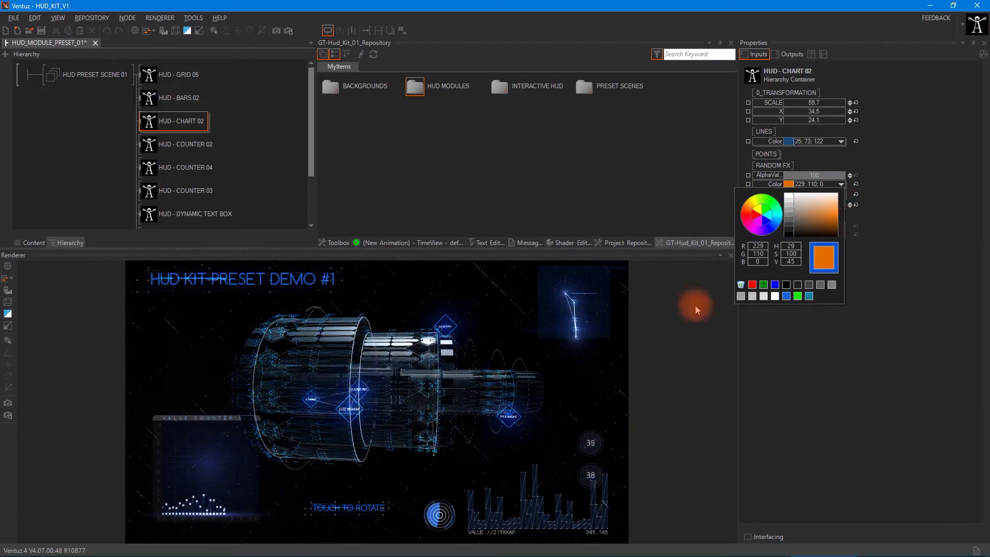
pyautogui.click(773, 226)
pyautogui.click(817, 214)
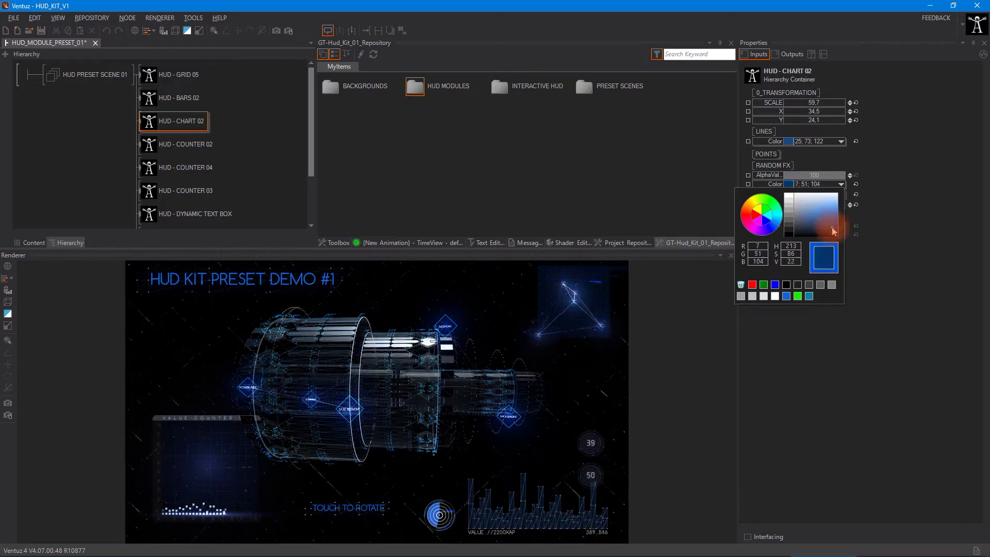
pyautogui.moveTo(837, 217); pyautogui.dragTo(839, 216)
pyautogui.click(924, 231)
# Step: Set the RANDOM FX Color 2 of HUD - CHART 02 to the orange-brown 131; 68; 6
pyautogui.click(841, 194)
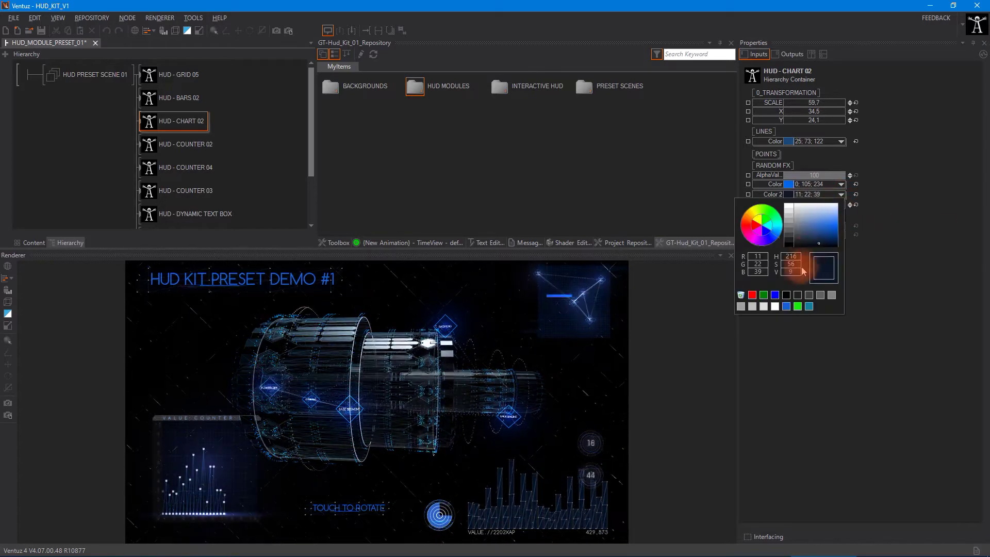
pyautogui.click(811, 231)
pyautogui.click(750, 222)
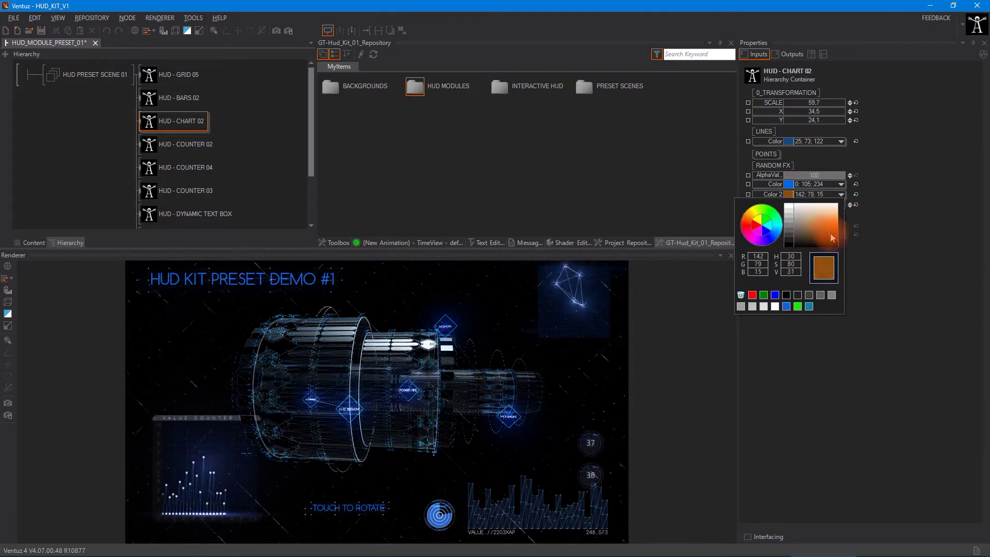
pyautogui.click(901, 222)
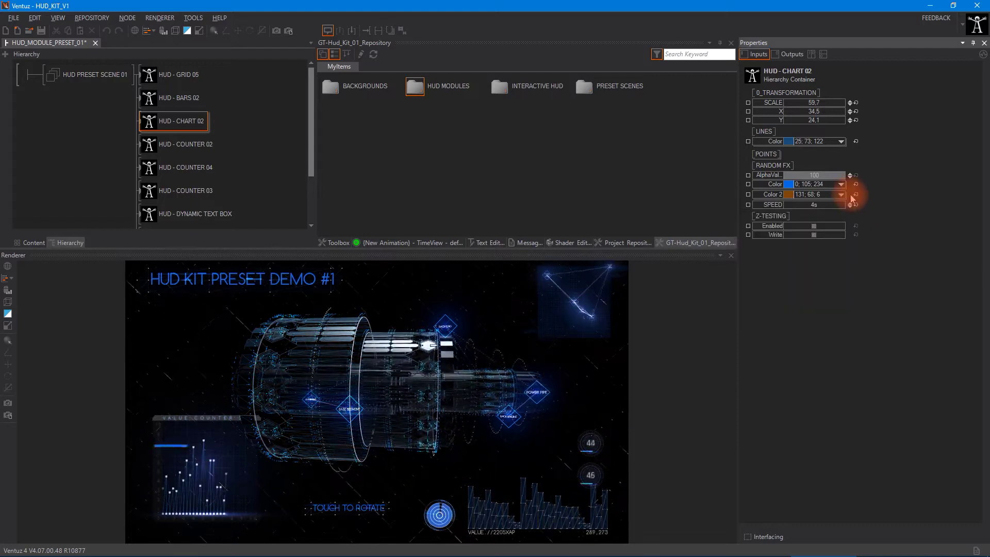
# Step: Set the RANDOM FX Color 2 of HUD - CHART 02 to the teal 18; 127; 139
pyautogui.click(840, 194)
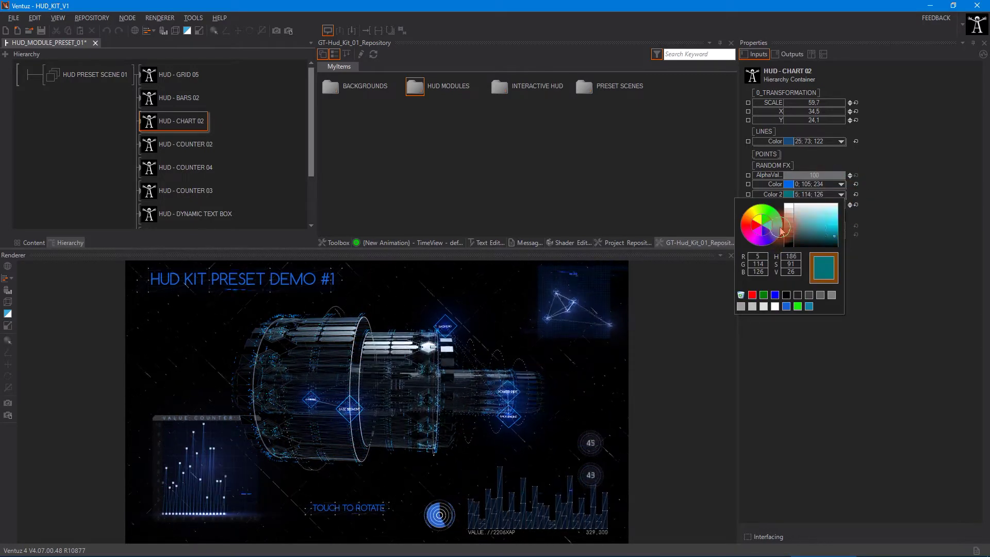
pyautogui.click(828, 234)
pyautogui.click(904, 230)
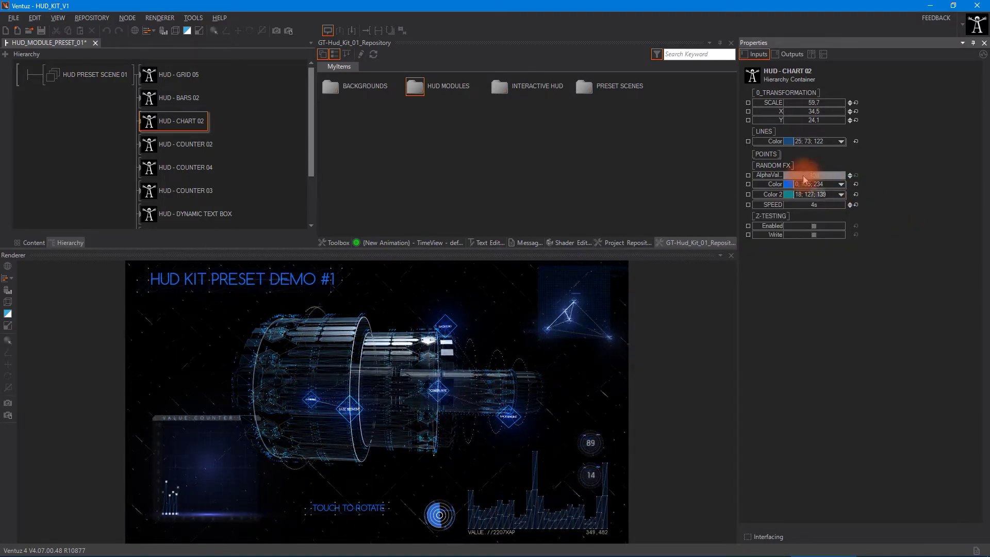
# Step: Set the RANDOM FX speed of HUD - CHART 02 to 2 s and check the chart's effect in the rendered scene
pyautogui.click(821, 206)
pyautogui.click(272, 461)
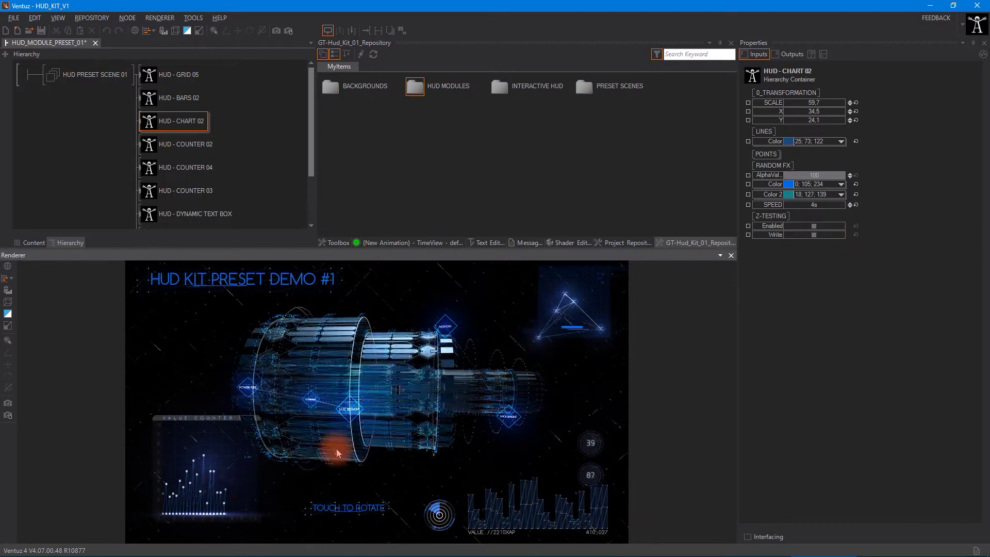
pyautogui.click(824, 205)
pyautogui.write('2')
pyautogui.click(583, 280)
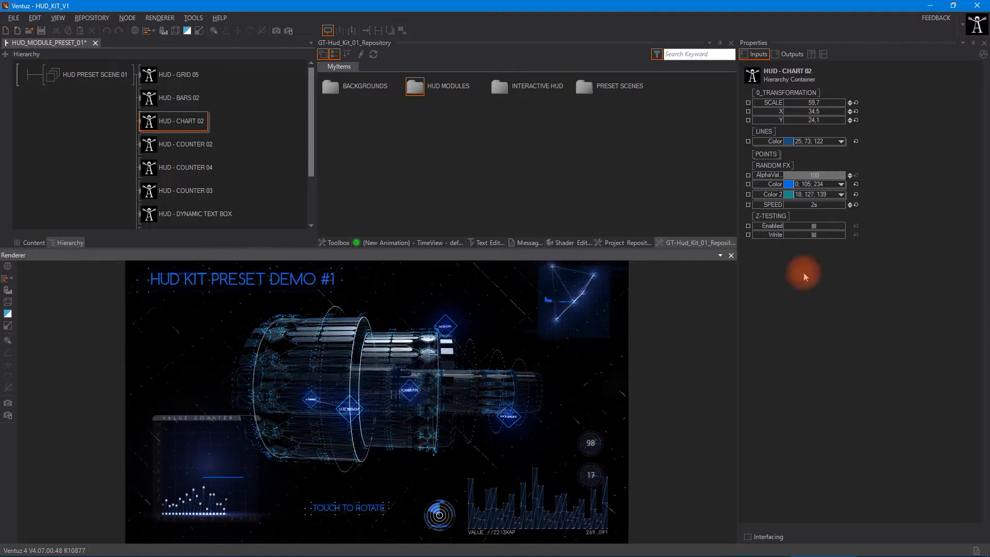
pyautogui.moveTo(297, 467); pyautogui.dragTo(202, 487)
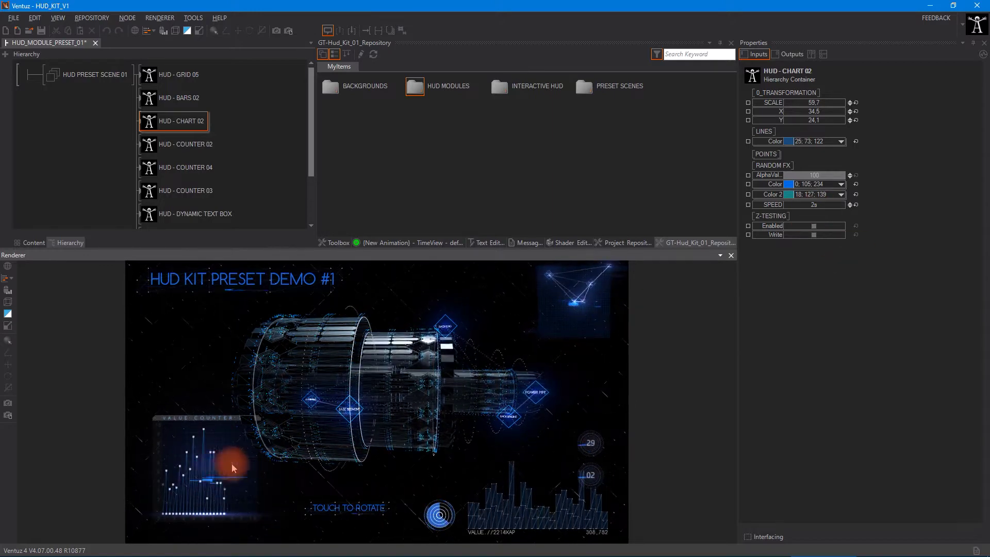
# Step: Set the RANDOM FX speed of HUD - CHART 02 to 11 s and check the chart again
pyautogui.click(813, 204)
pyautogui.write('11')
pyautogui.click(875, 269)
pyautogui.click(208, 486)
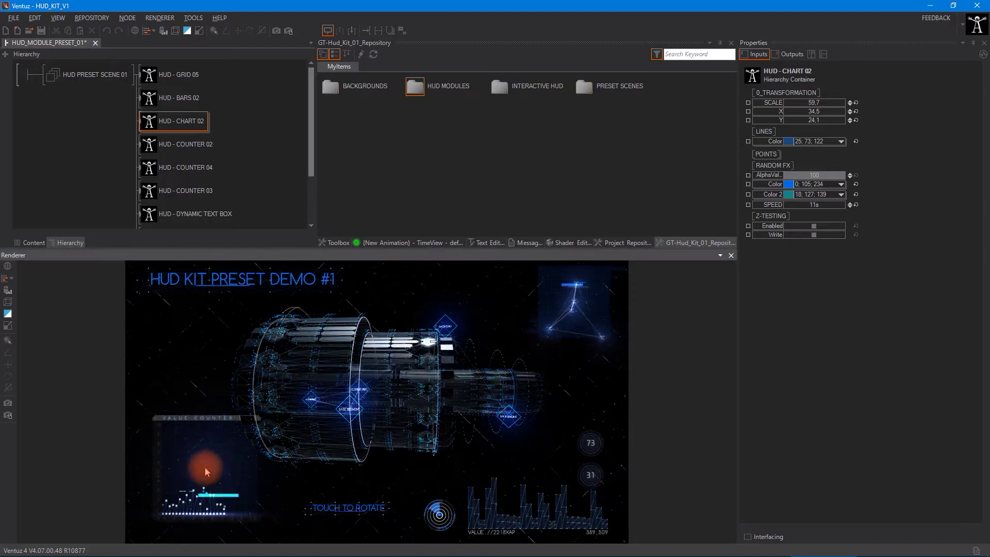
# Step: Set the RANDOM FX speed of HUD - CHART 02 to 4.7 s
pyautogui.click(819, 204)
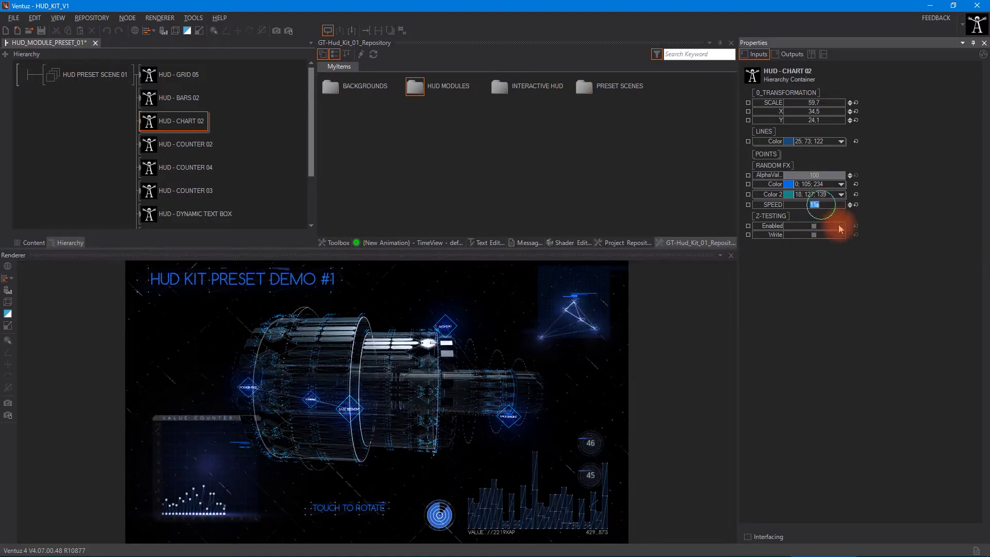
pyautogui.write('4')
pyautogui.press('Return')
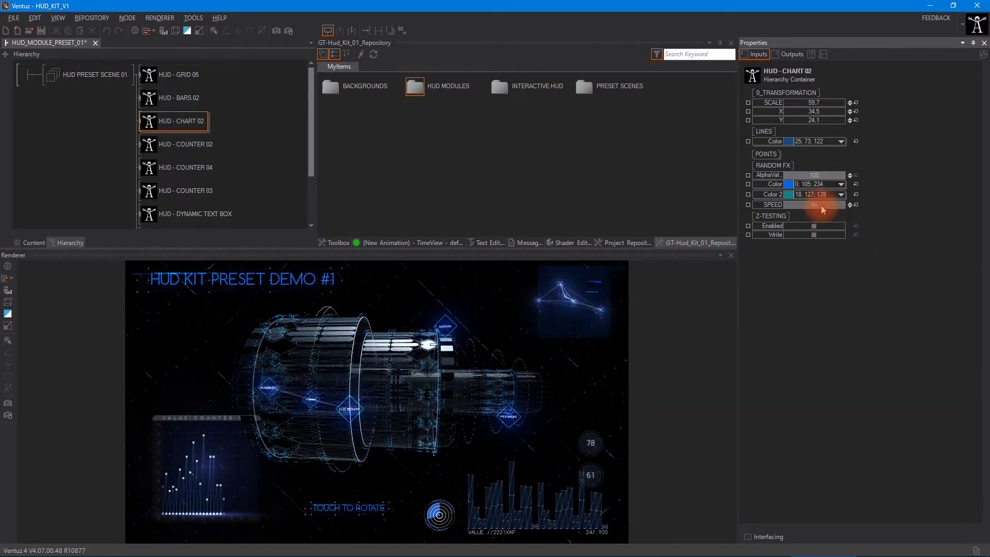
pyautogui.write(',7')
pyautogui.click(158, 481)
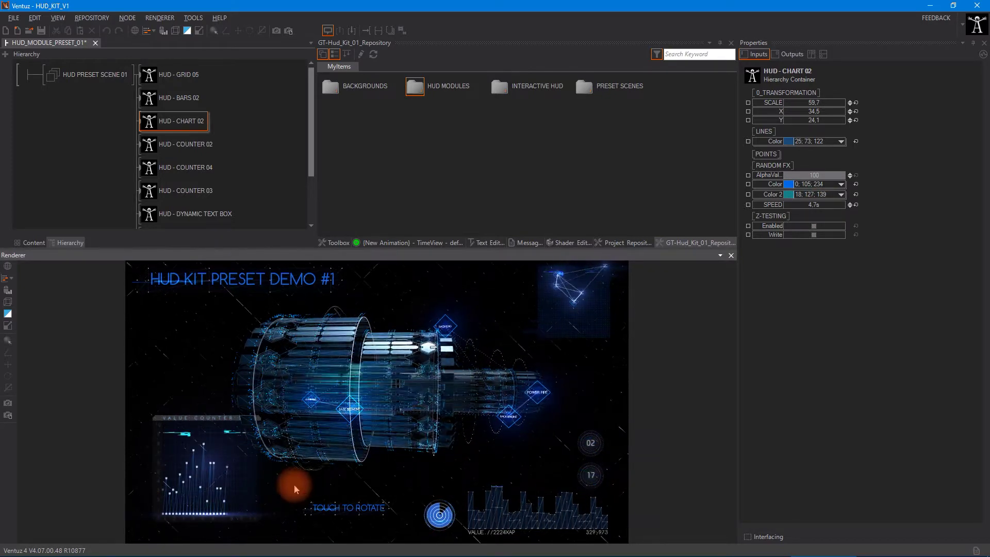
pyautogui.moveTo(294, 484)
pyautogui.mouseDown()
pyautogui.moveTo(802, 225)
pyautogui.moveTo(806, 206)
pyautogui.moveTo(281, 422)
pyautogui.moveTo(559, 293)
pyautogui.mouseUp()
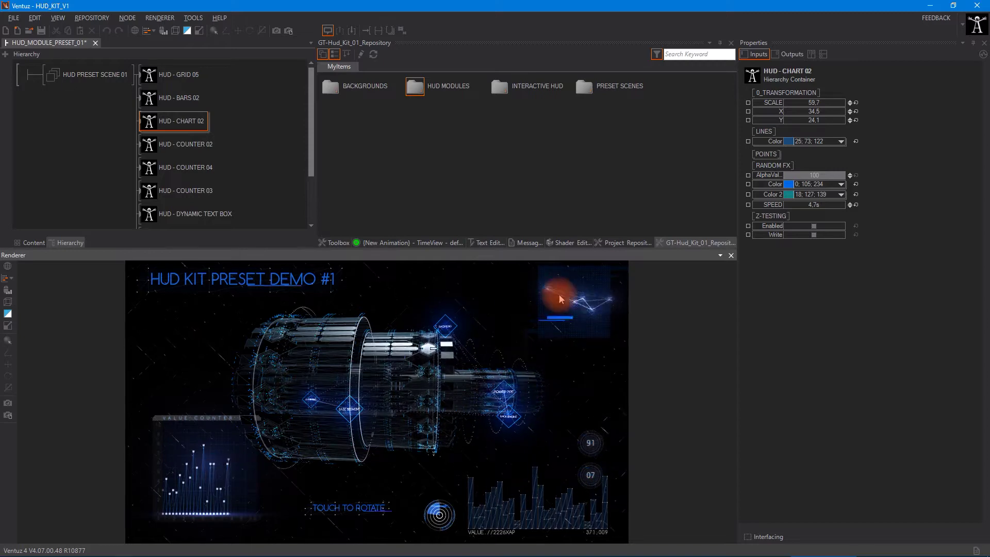
# Step: Shrink HUD - CHART 02 and shift it closer to the lower-left corner of the rendered scene
pyautogui.moveTo(817, 206); pyautogui.dragTo(822, 206)
pyautogui.click(783, 358)
pyautogui.moveTo(813, 103); pyautogui.dragTo(817, 123)
# Step: Adjust the Fov of HUD - COUNTER 02 to enlarge the counter and set its Y position to 31.2
pyautogui.click(178, 149)
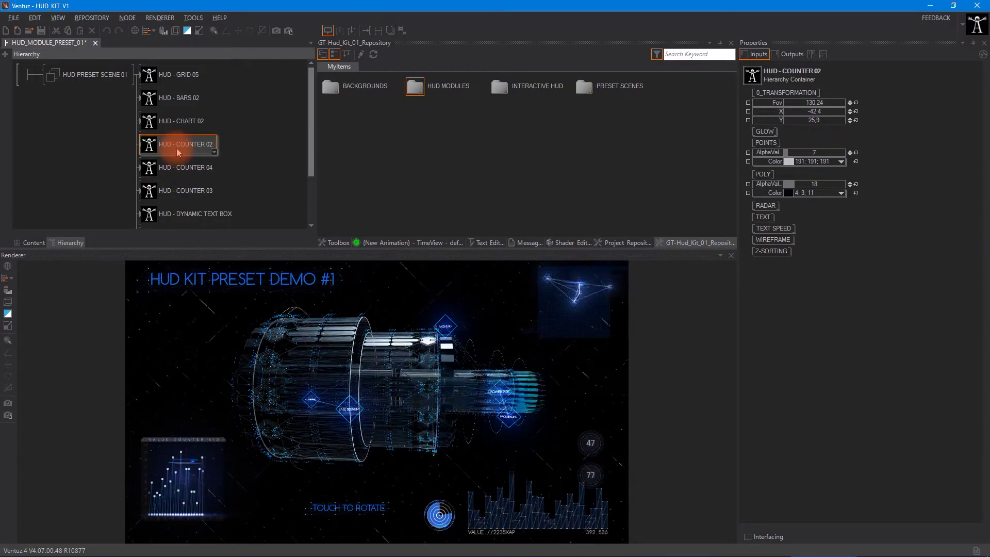
pyautogui.click(602, 510)
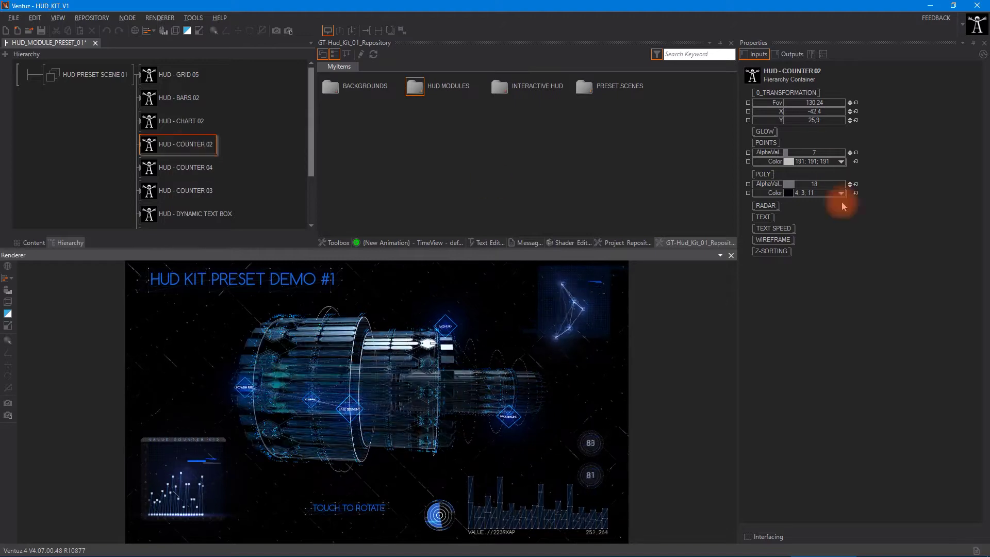
pyautogui.click(812, 103)
pyautogui.moveTo(813, 103); pyautogui.dragTo(983, 123)
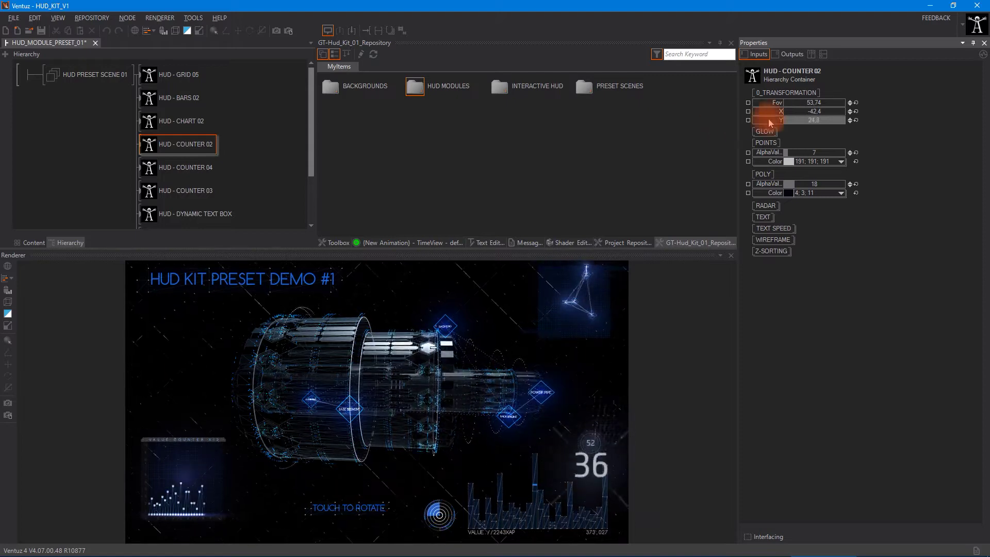
pyautogui.moveTo(781, 119); pyautogui.dragTo(784, 120)
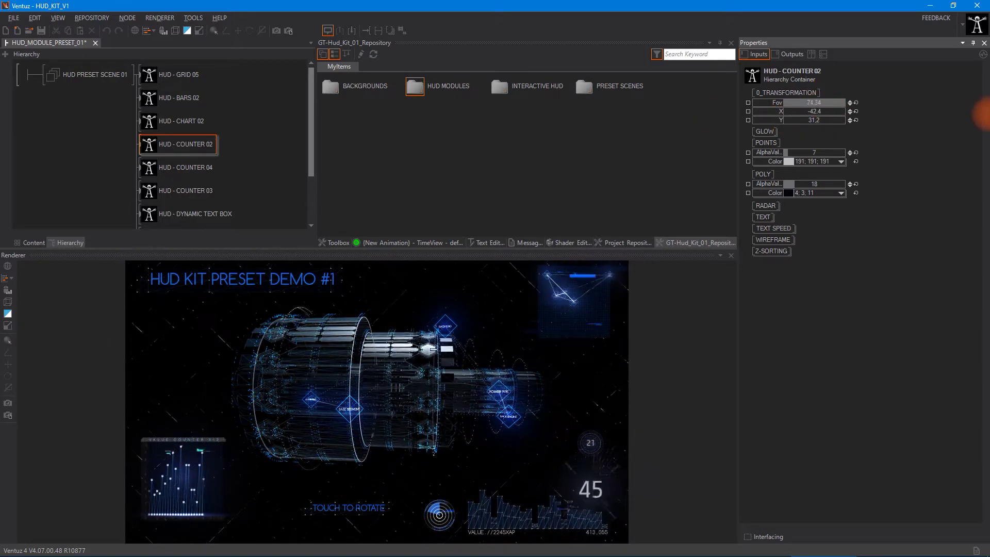
# Step: Look inside the HUD - COUNTER 02 container at its box animation, circles, radar, text and glow groups, and return to the scene hierarchy
pyautogui.doubleClick(142, 145)
pyautogui.moveTo(259, 145); pyautogui.dragTo(1, 159)
pyautogui.click(101, 78)
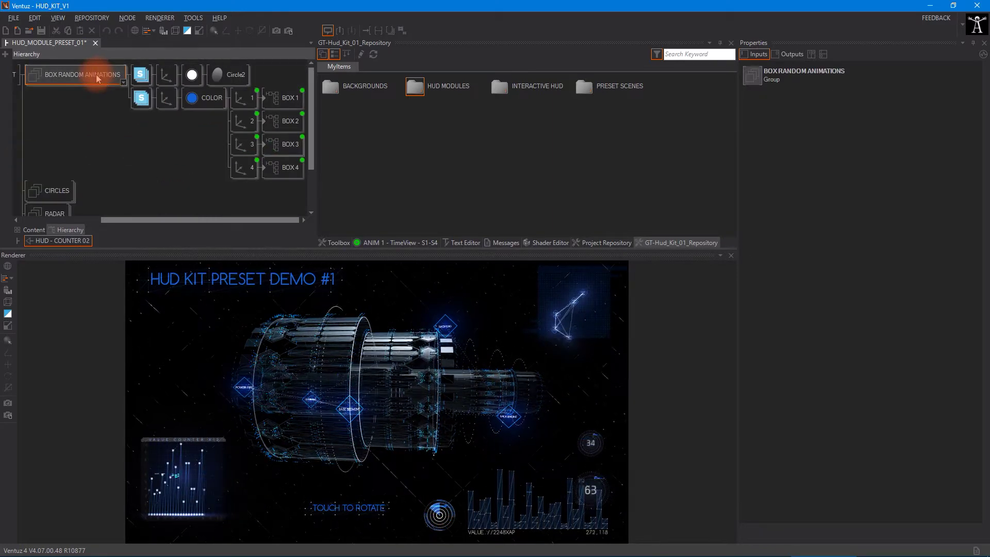
pyautogui.moveTo(94, 158); pyautogui.dragTo(148, 101)
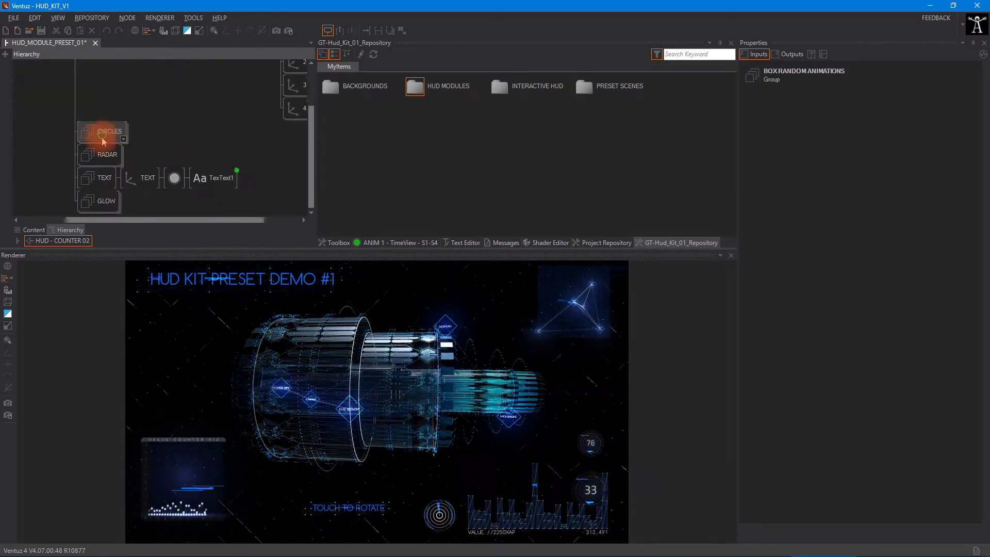
pyautogui.moveTo(103, 142); pyautogui.dragTo(146, 200)
pyautogui.moveTo(57, 94); pyautogui.dragTo(196, 116)
pyautogui.doubleClick(31, 77)
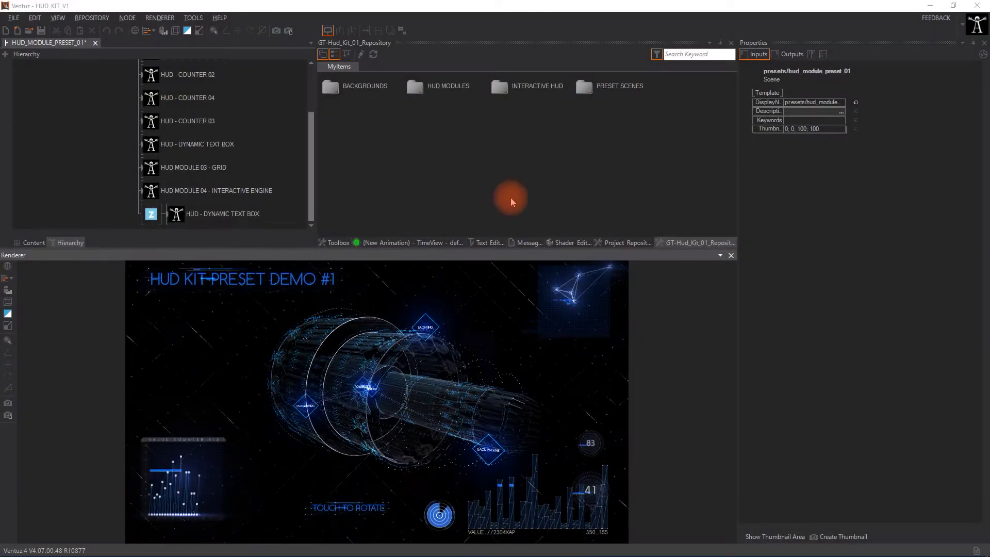
pyautogui.click(201, 144)
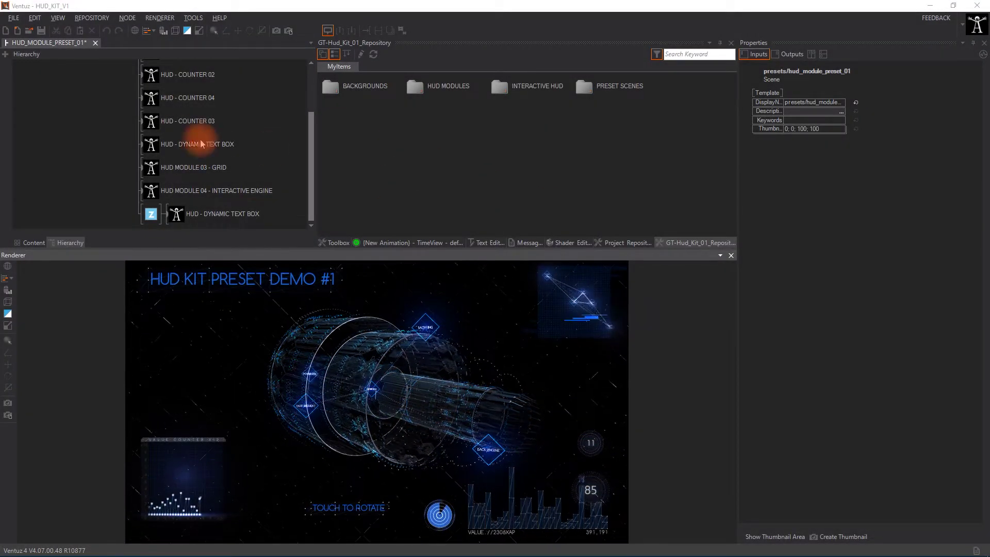
pyautogui.click(44, 66)
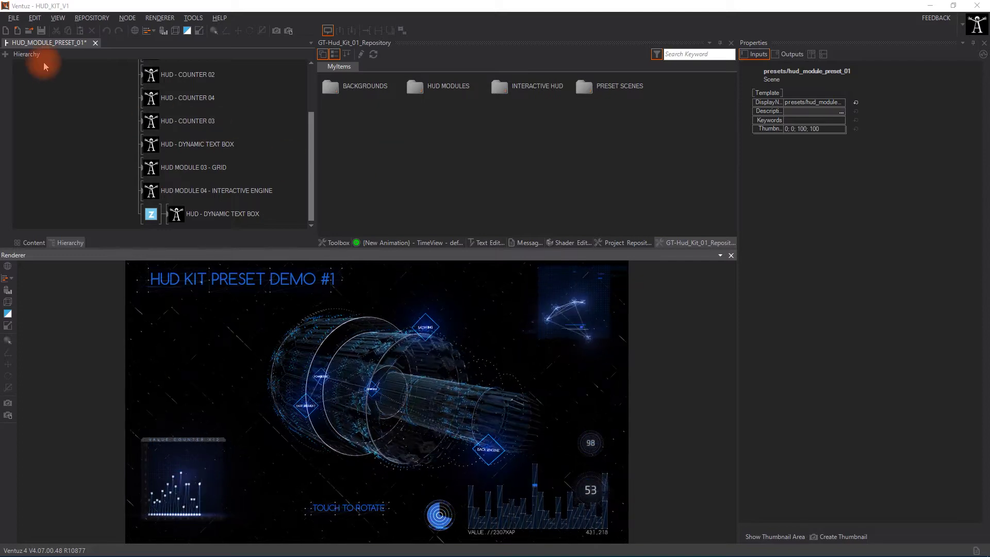
pyautogui.click(11, 18)
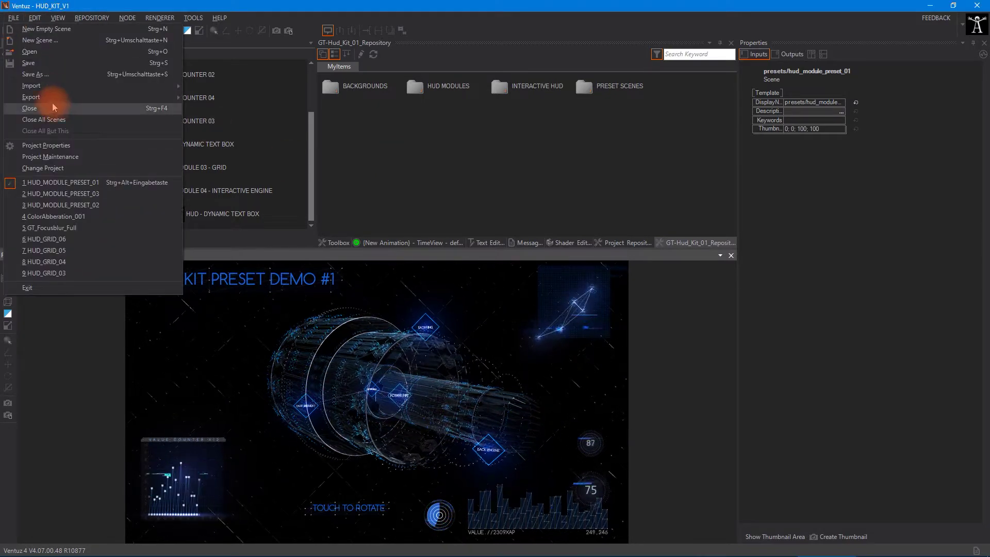
pyautogui.click(51, 85)
pyautogui.click(409, 126)
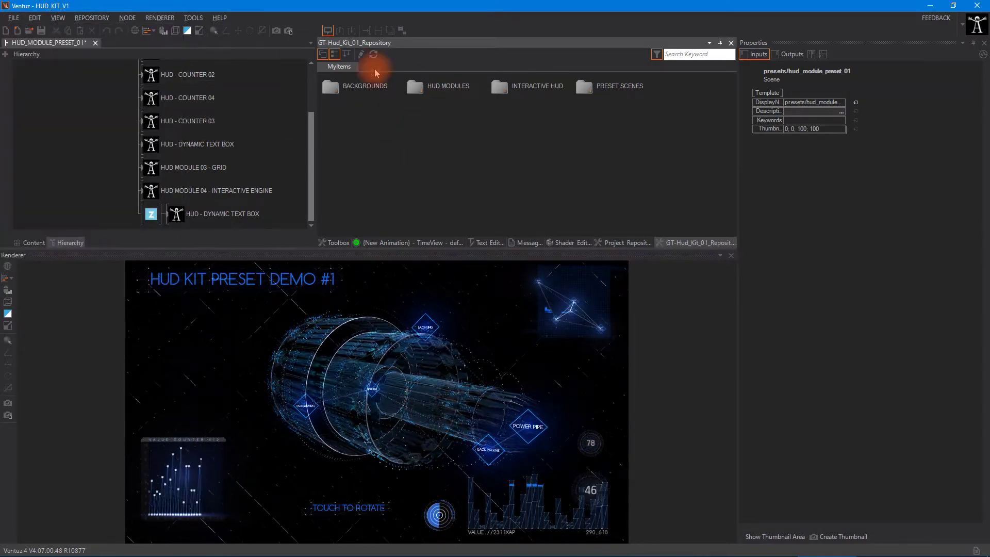
# Step: Open the PRESET SCENES folder of the GT-Hud_Kit_01 repository
pyautogui.click(358, 89)
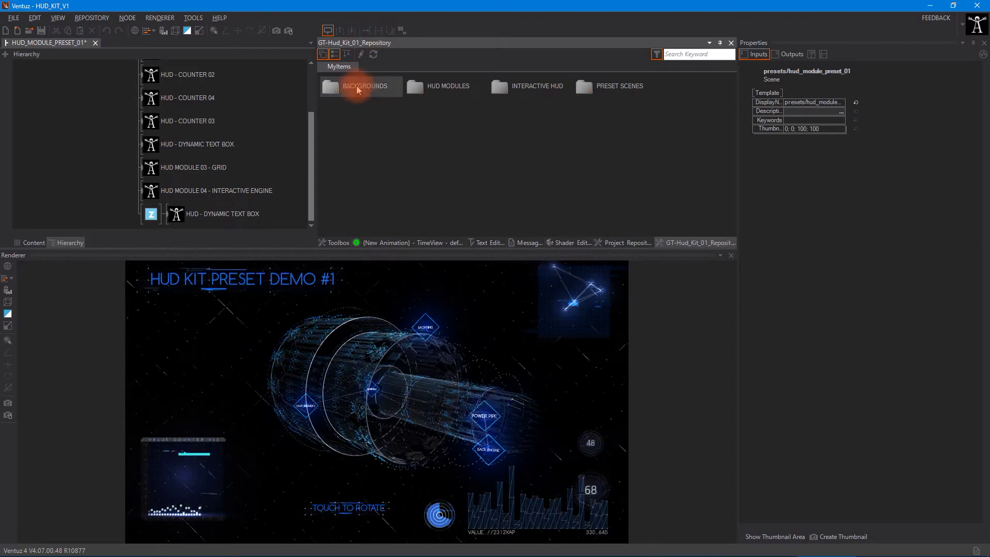
pyautogui.moveTo(447, 89); pyautogui.dragTo(455, 100)
pyautogui.click(330, 86)
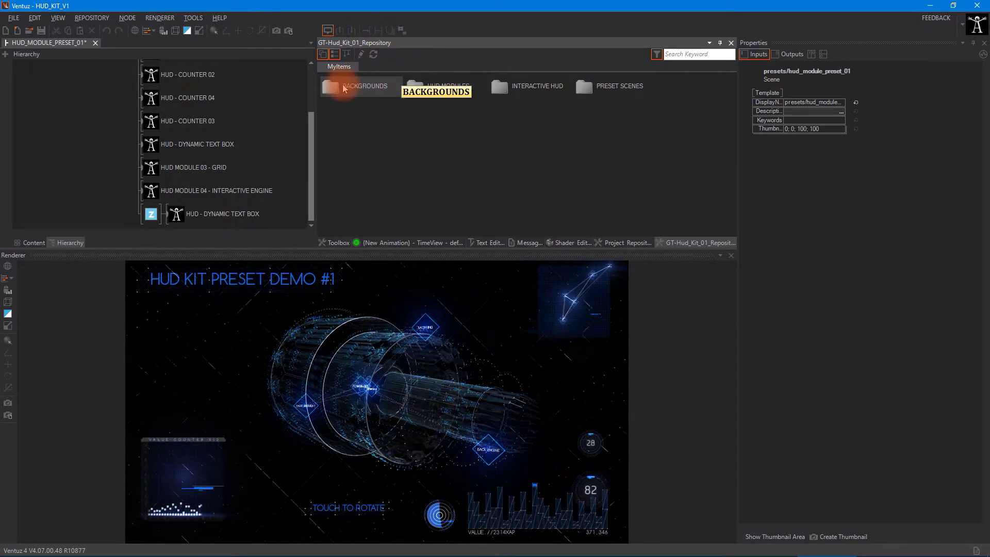
pyautogui.click(585, 90)
pyautogui.click(595, 96)
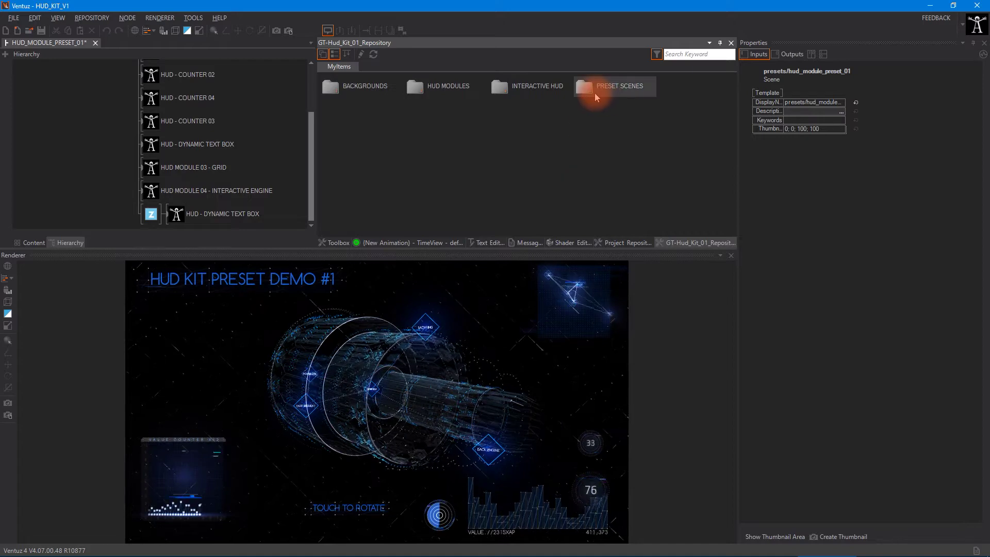
pyautogui.doubleClick(594, 96)
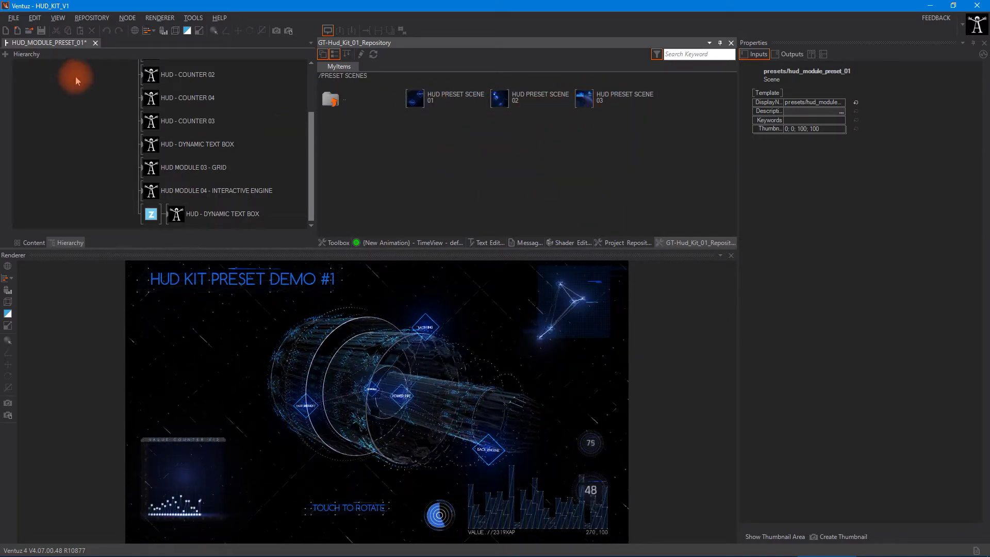
# Step: Create a new empty scene and add HUD PRESET SCENE 02 from the repository to its hierarchy
pyautogui.click(17, 33)
pyautogui.click(531, 169)
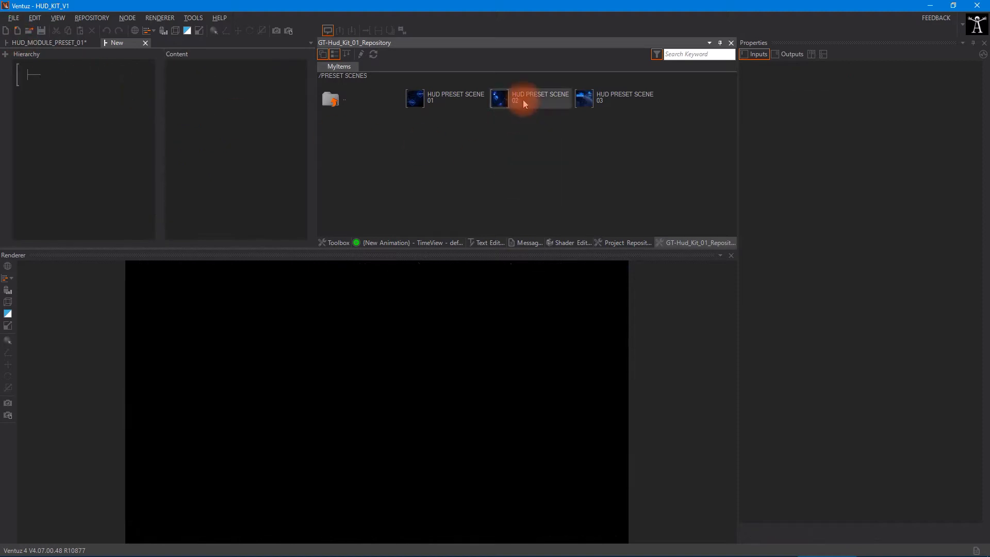
pyautogui.moveTo(504, 101); pyautogui.dragTo(85, 101)
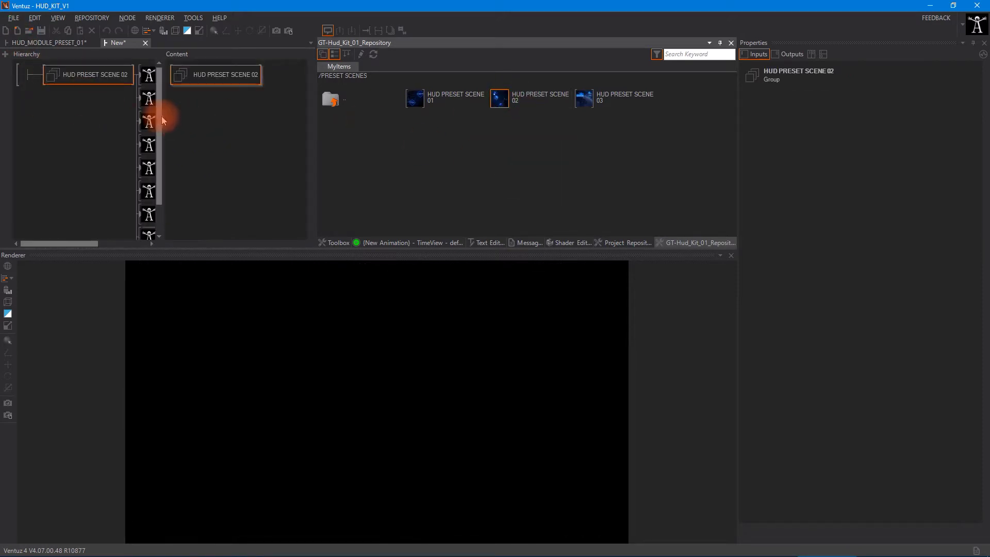
# Step: Widen the hierarchy area and select the HUD - GRID 06 module of HUD PRESET SCENE 02
pyautogui.moveTo(162, 120); pyautogui.dragTo(232, 126)
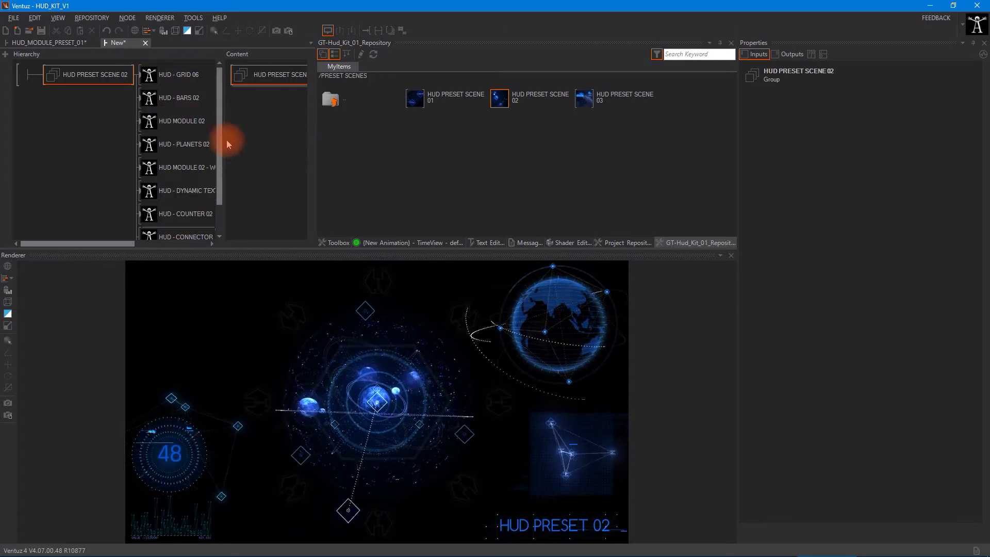
pyautogui.click(140, 77)
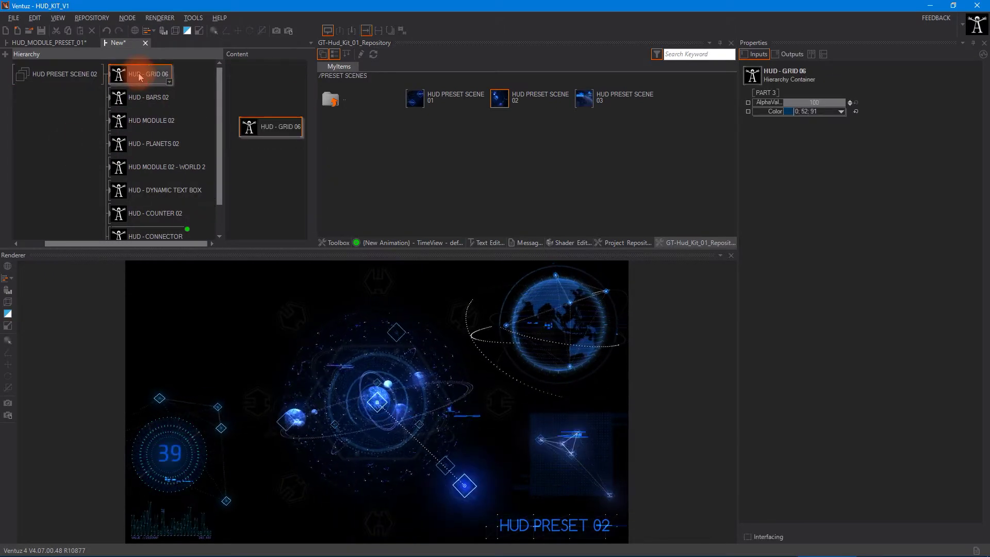
# Step: Set the colour of the HUD - GRID 06 module to a brighter blue, RGB 0; 116; 193
pyautogui.click(840, 111)
pyautogui.moveTo(819, 152); pyautogui.dragTo(378, 354)
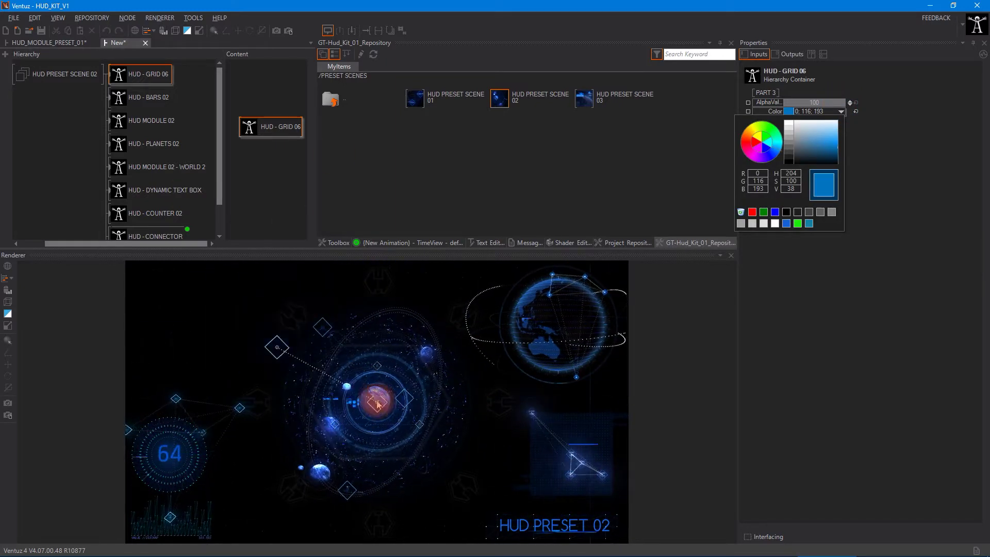
# Step: Look at the HUD - BARS 02 inputs and the remaining modules of HUD PRESET SCENE 02
pyautogui.click(161, 96)
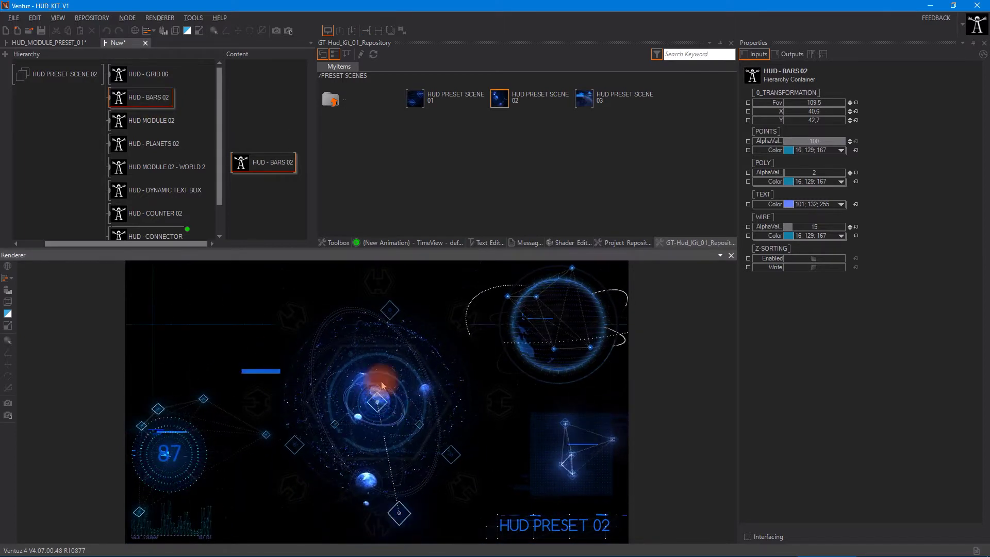
pyautogui.scroll(-1, 133, 166)
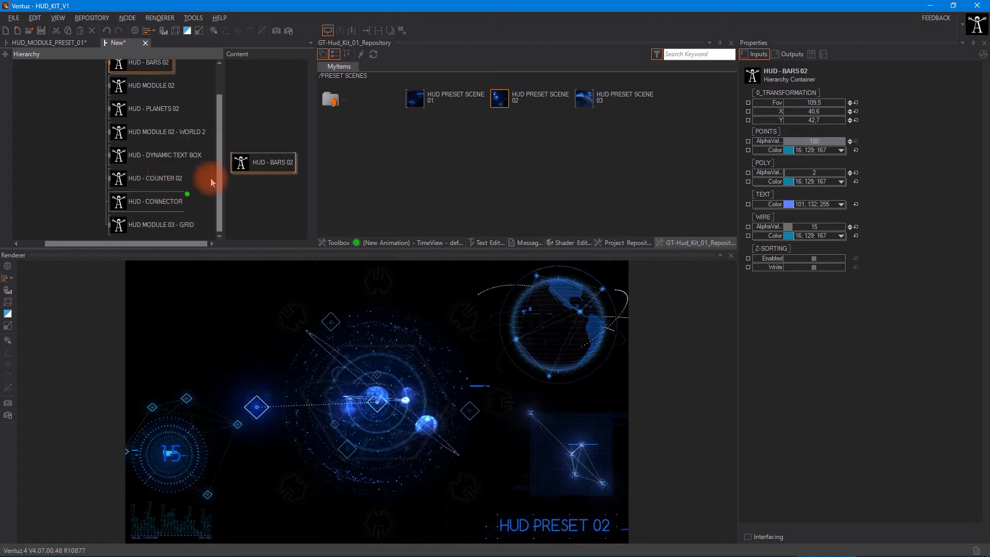
pyautogui.click(408, 413)
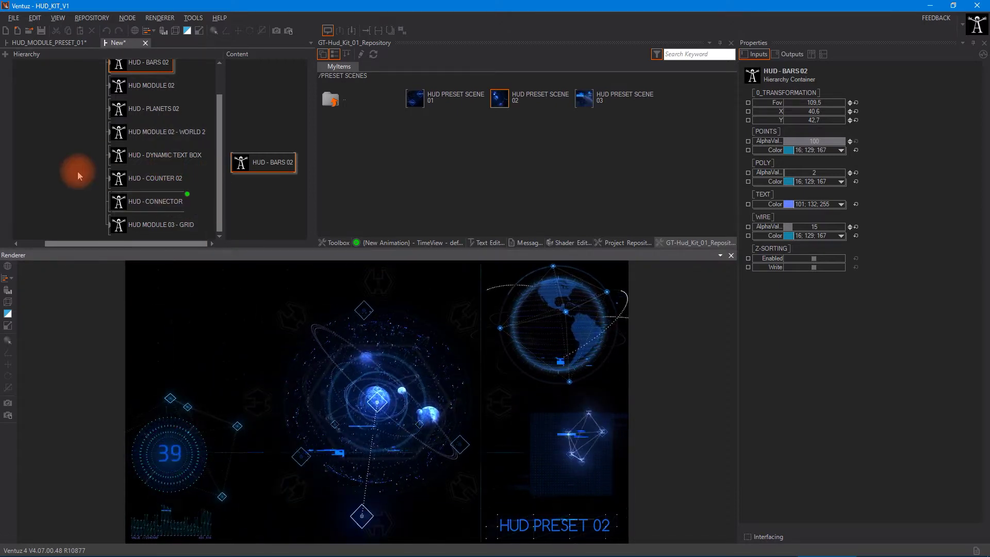
pyautogui.moveTo(64, 133)
pyautogui.mouseDown()
pyautogui.moveTo(57, 166)
pyautogui.moveTo(60, 136)
pyautogui.mouseUp()
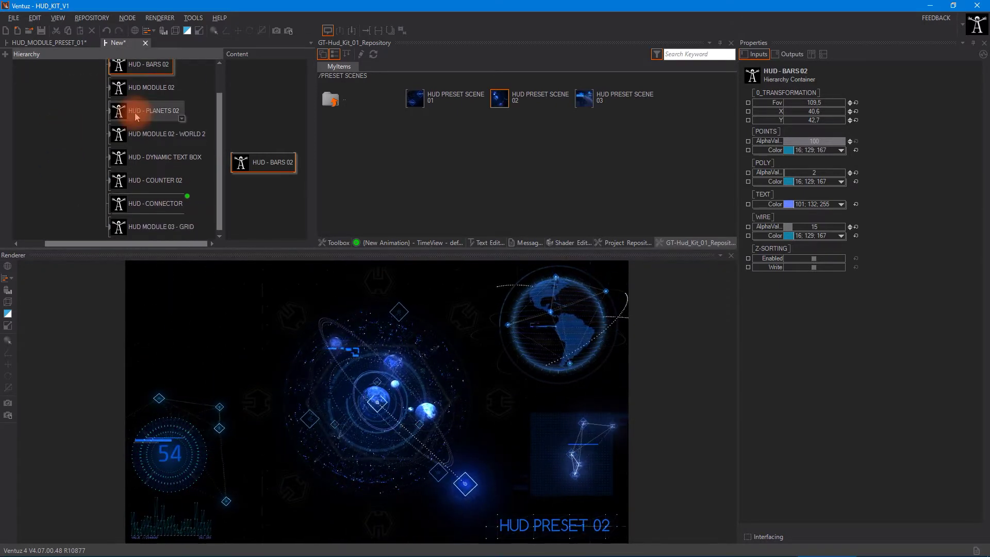
# Step: Enter the HUD - PLANETS 02 container and move its Point light to X -2.7 and Y 11.4
pyautogui.click(136, 117)
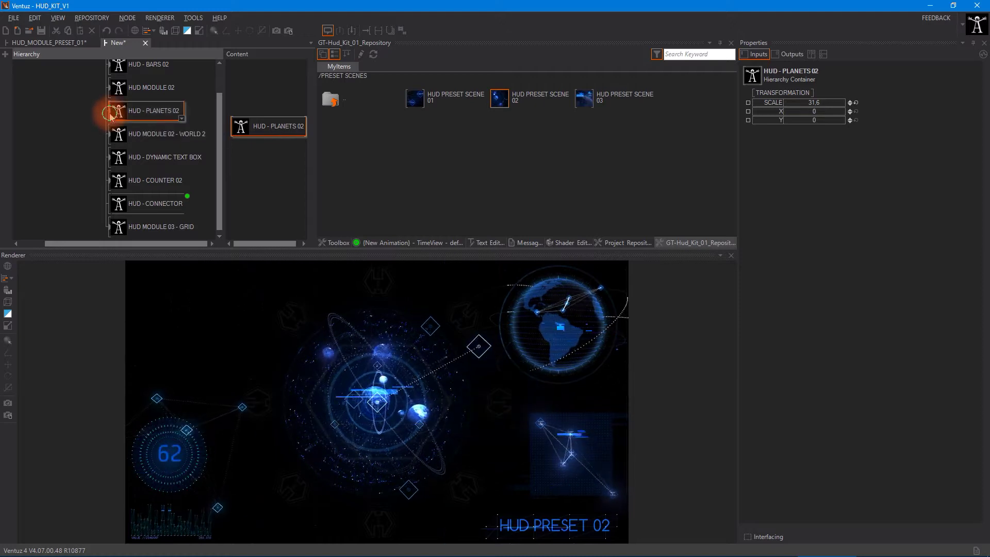
pyautogui.doubleClick(115, 111)
pyautogui.click(64, 106)
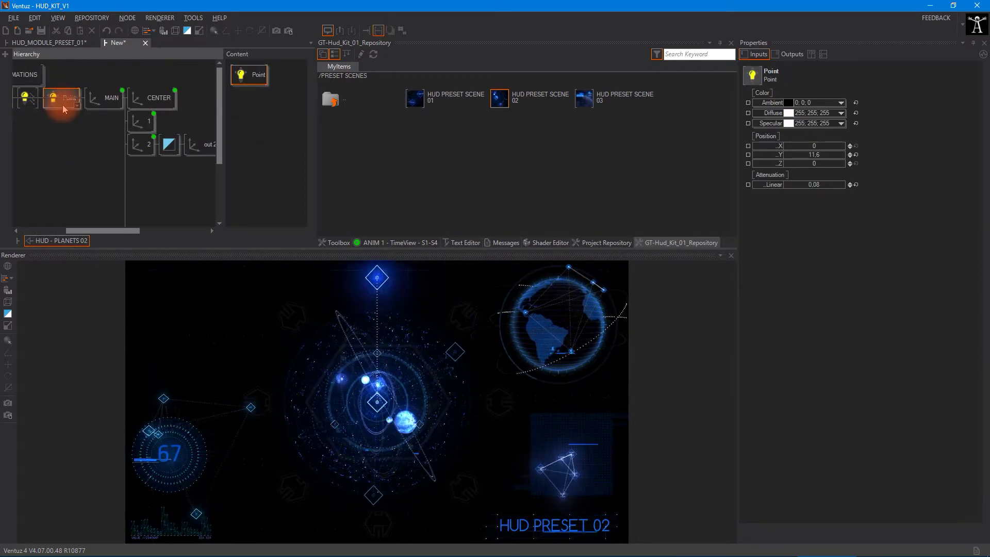
pyautogui.moveTo(804, 155); pyautogui.dragTo(938, 161)
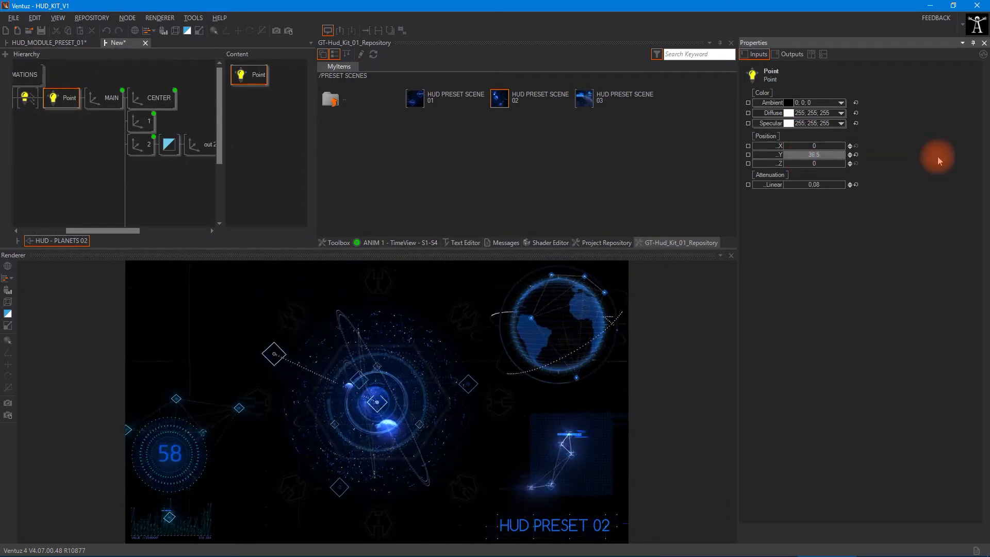
pyautogui.moveTo(692, 162); pyautogui.dragTo(752, 133)
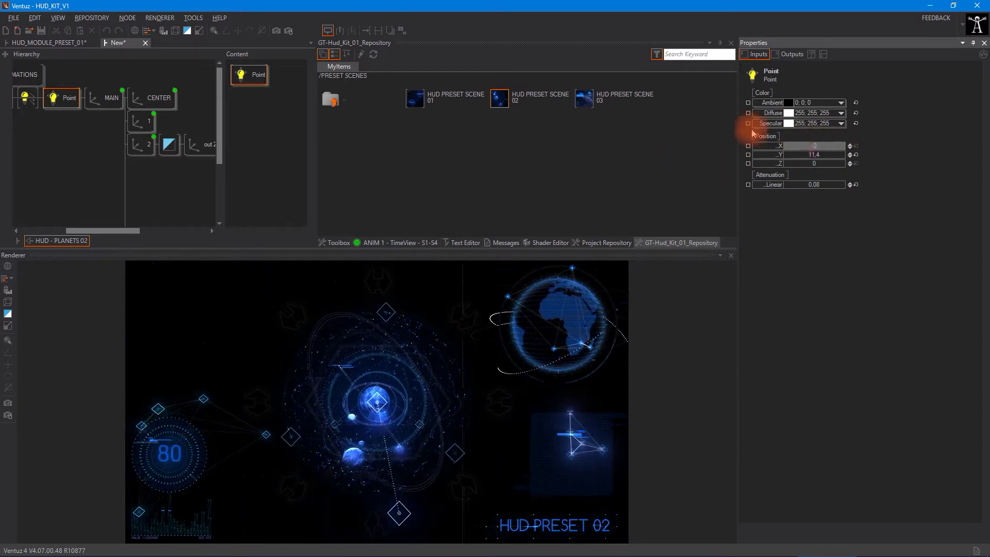
# Step: Look through the lights, planet groups and Alpha Blending nodes inside HUD - PLANETS 02, and return to the scene hierarchy
pyautogui.moveTo(141, 133); pyautogui.dragTo(211, 198)
pyautogui.click(108, 128)
pyautogui.moveTo(104, 159); pyautogui.dragTo(196, 158)
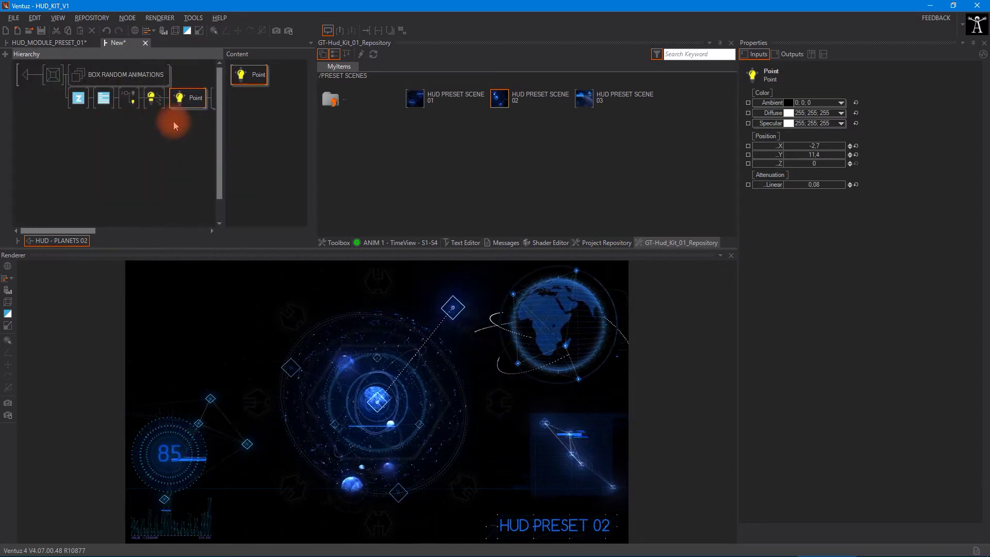
pyautogui.click(478, 417)
pyautogui.click(23, 76)
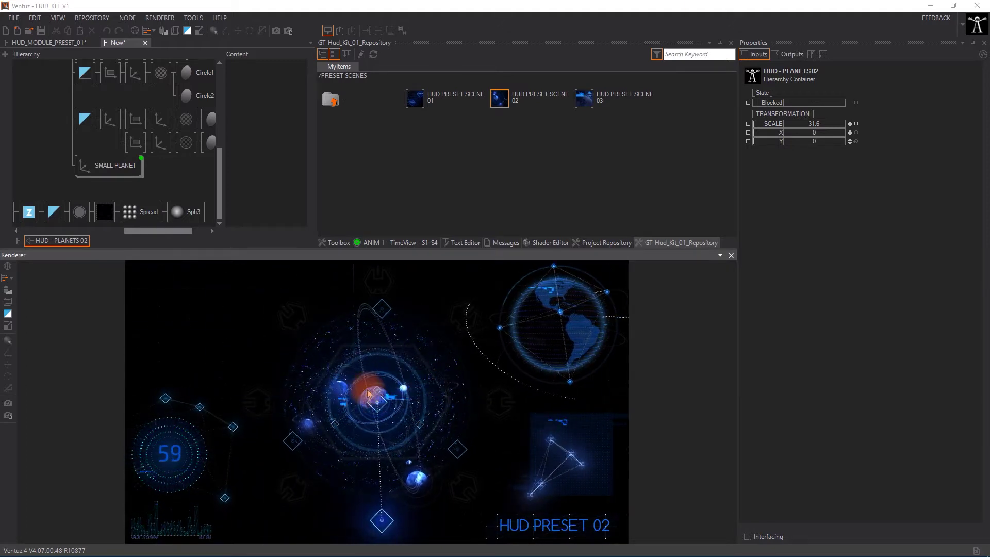
pyautogui.moveTo(73, 134); pyautogui.dragTo(81, 186)
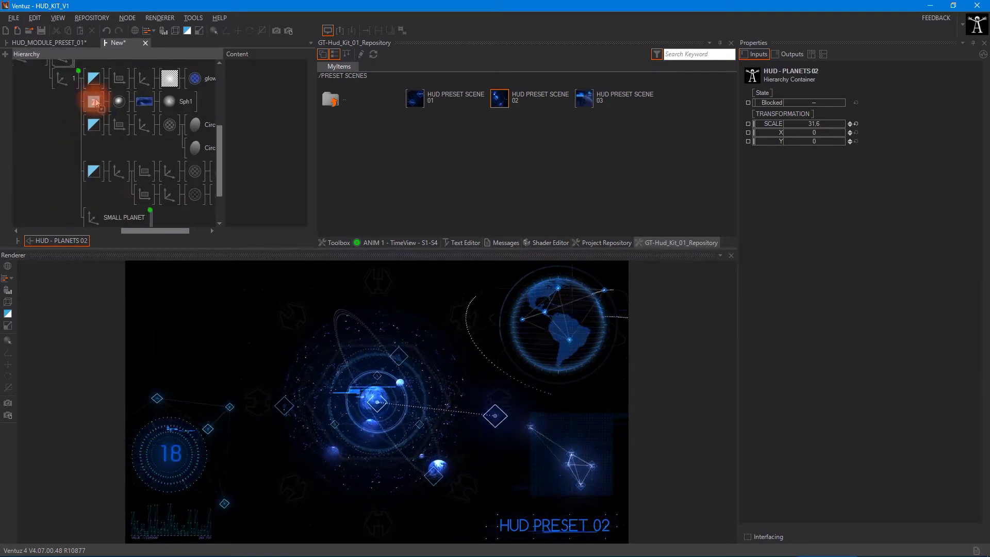
pyautogui.click(93, 125)
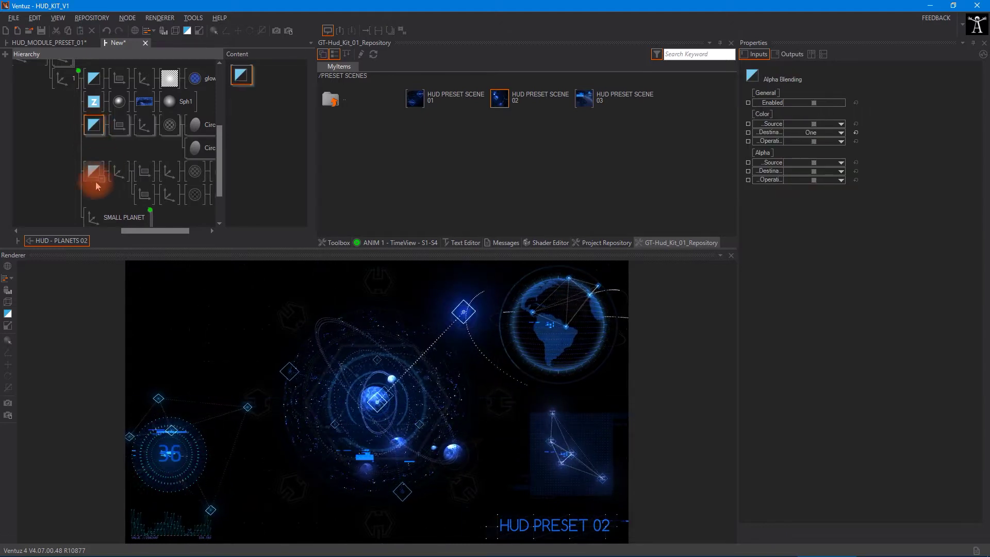
pyautogui.moveTo(119, 220); pyautogui.dragTo(109, 107)
pyautogui.doubleClick(28, 72)
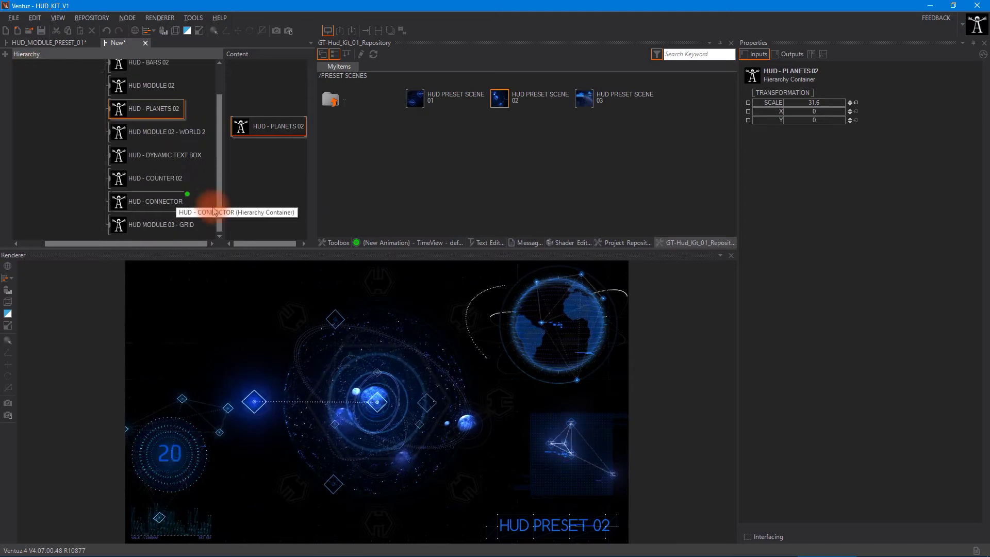
# Step: Create a new empty scene, add HUD PRESET SCENE 03 to its hierarchy and widen the hierarchy area
pyautogui.click(6, 33)
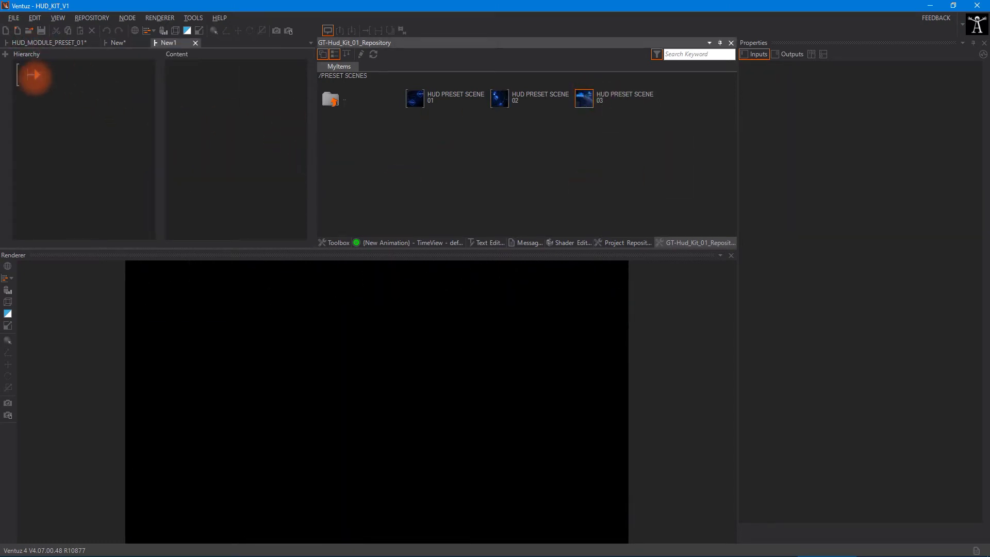
pyautogui.moveTo(78, 96); pyautogui.dragTo(77, 93)
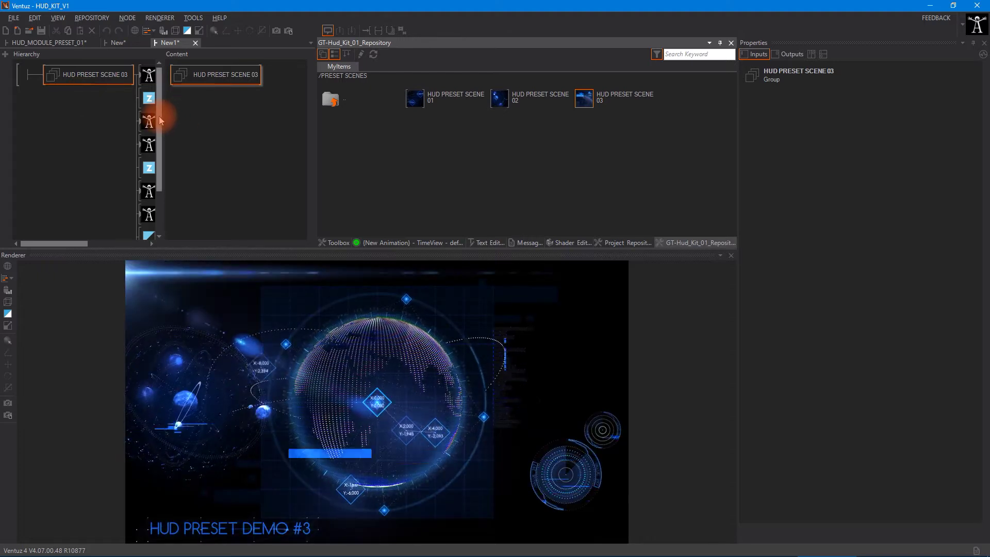
pyautogui.moveTo(162, 120); pyautogui.dragTo(262, 132)
pyautogui.click(173, 487)
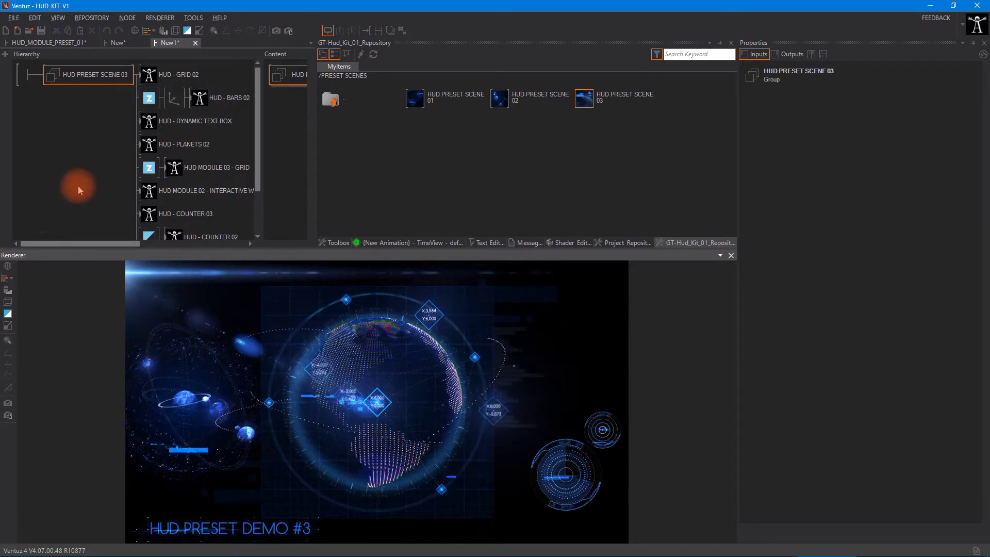
# Step: Look over the modules of HUD PRESET SCENE 03, including the inputs of HUD - COUNTER 05 and HUD MODULE 02 - INTERACTIVE WORLD
pyautogui.moveTo(79, 186); pyautogui.dragTo(12, 116)
pyautogui.click(149, 160)
pyautogui.click(159, 202)
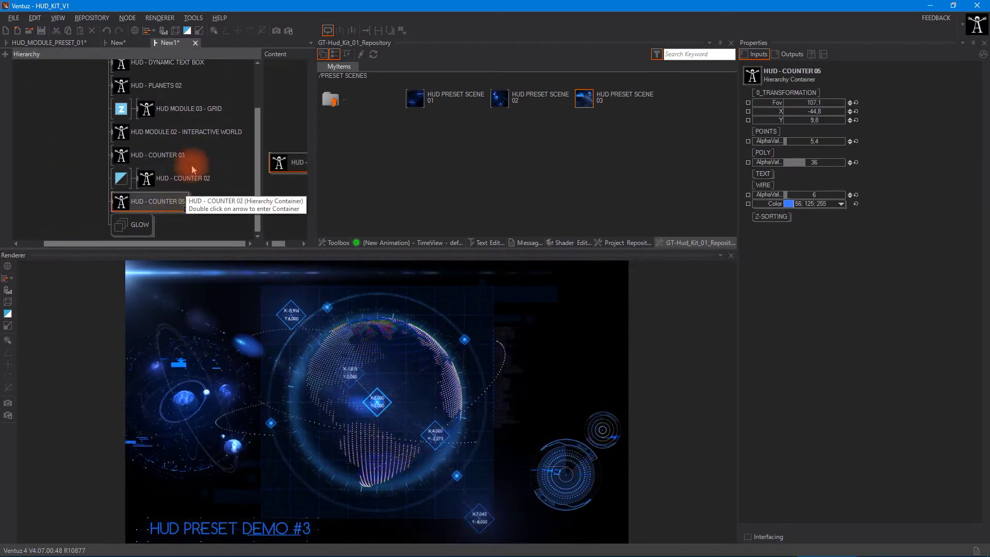
pyautogui.scroll(3, 192, 170)
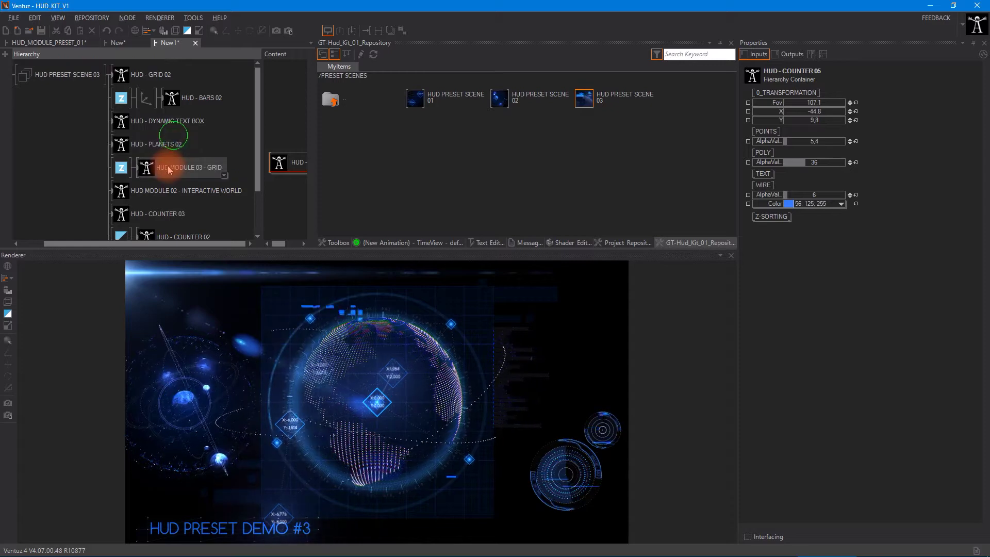
pyautogui.scroll(-1, 165, 155)
pyautogui.click(157, 174)
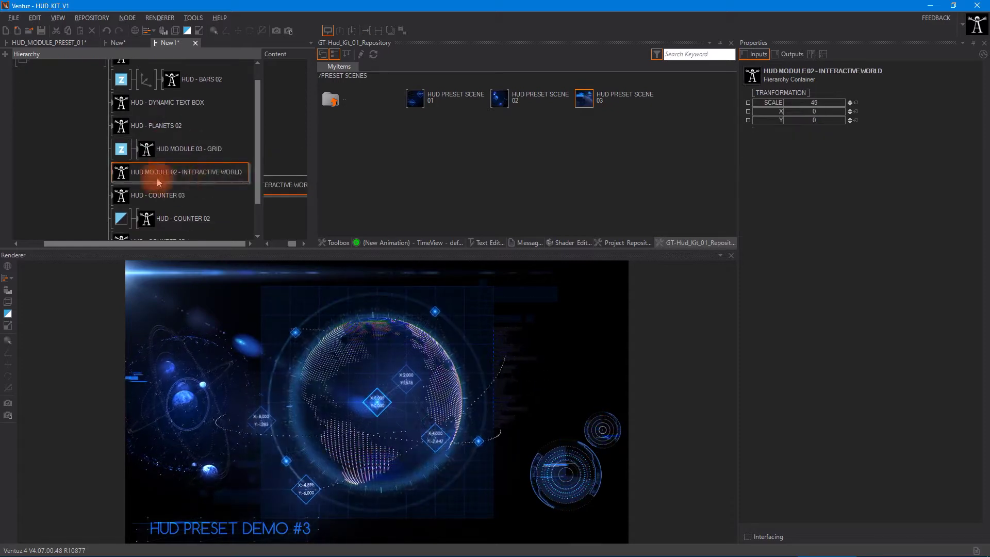
# Step: Try enabling the Z-Test on the Z-Testing node in front of HUD MODULE 03 - GRID
pyautogui.click(122, 153)
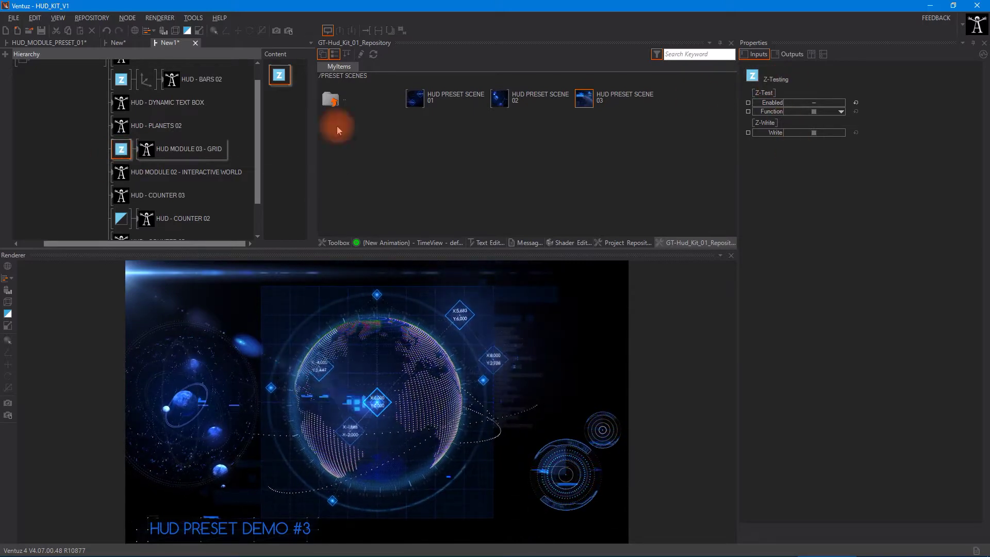
pyautogui.click(117, 150)
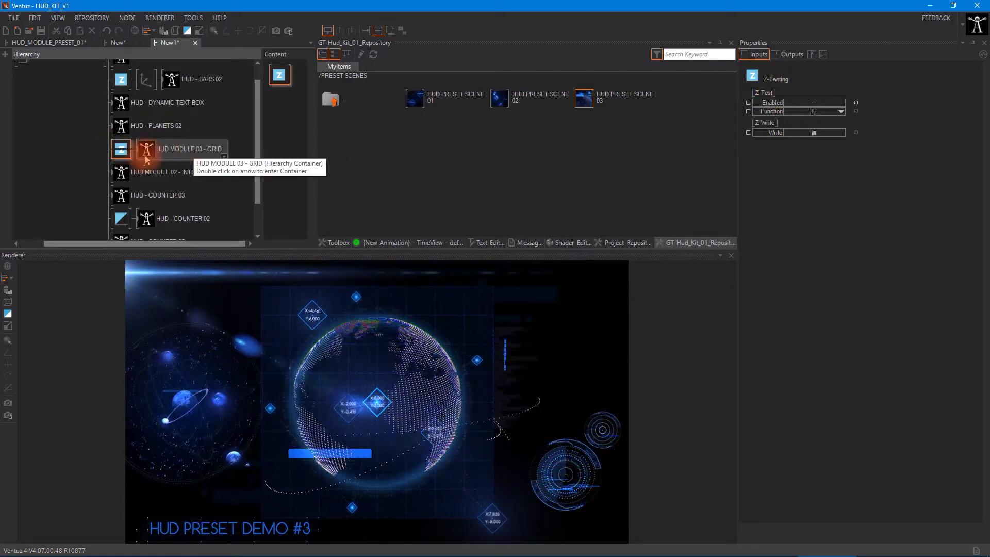
pyautogui.click(183, 156)
pyautogui.moveTo(123, 155)
pyautogui.mouseDown()
pyautogui.moveTo(125, 186)
pyautogui.moveTo(112, 133)
pyautogui.moveTo(126, 147)
pyautogui.mouseUp()
pyautogui.click(467, 303)
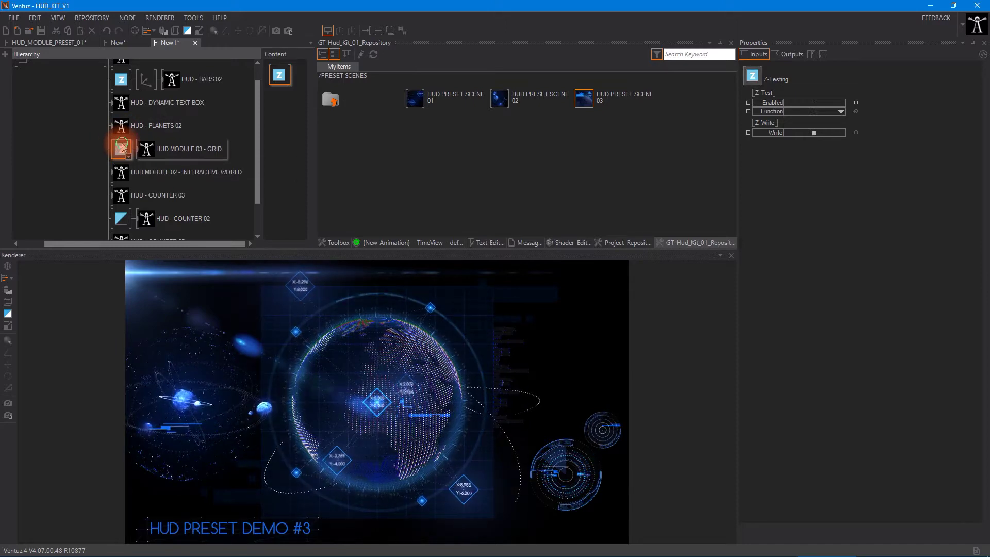
pyautogui.click(815, 103)
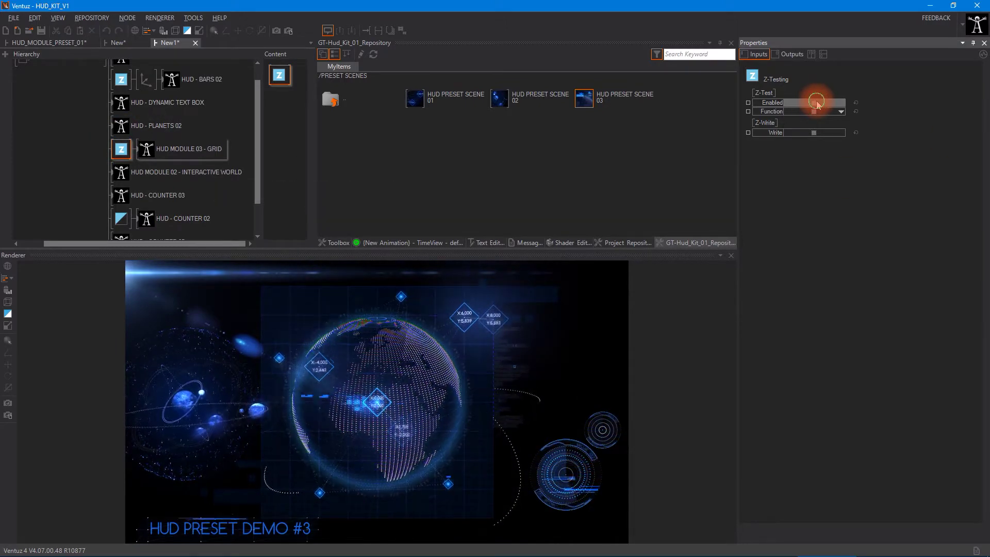
pyautogui.click(375, 408)
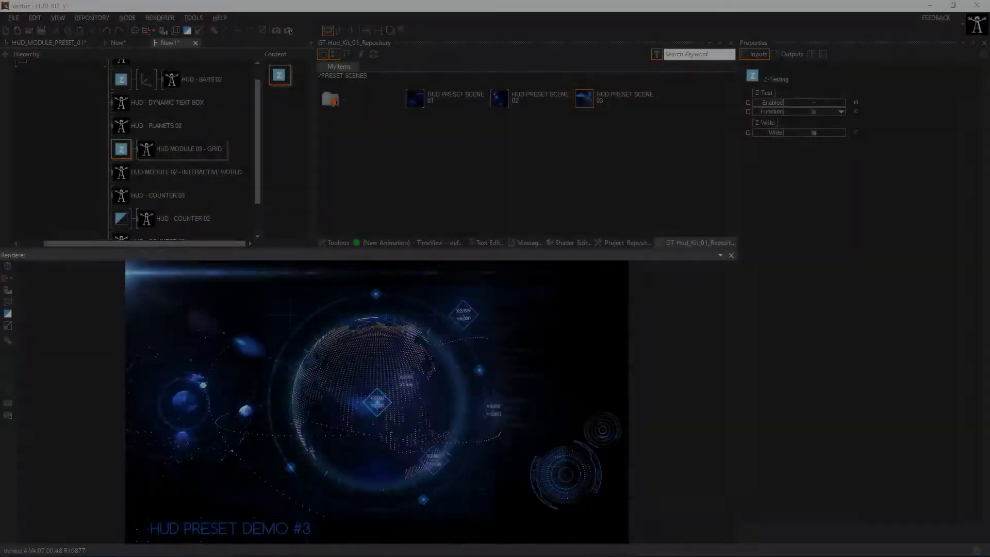
# Step: Go up to the root of the GT-Hud_Kit_01 repository and open its HUD MODULES folder
pyautogui.click(568, 197)
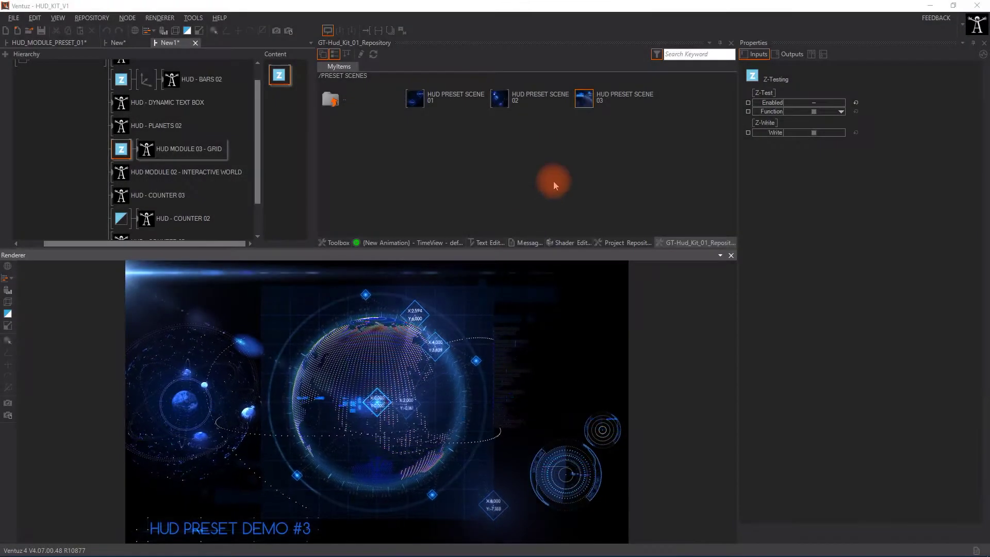
pyautogui.doubleClick(331, 99)
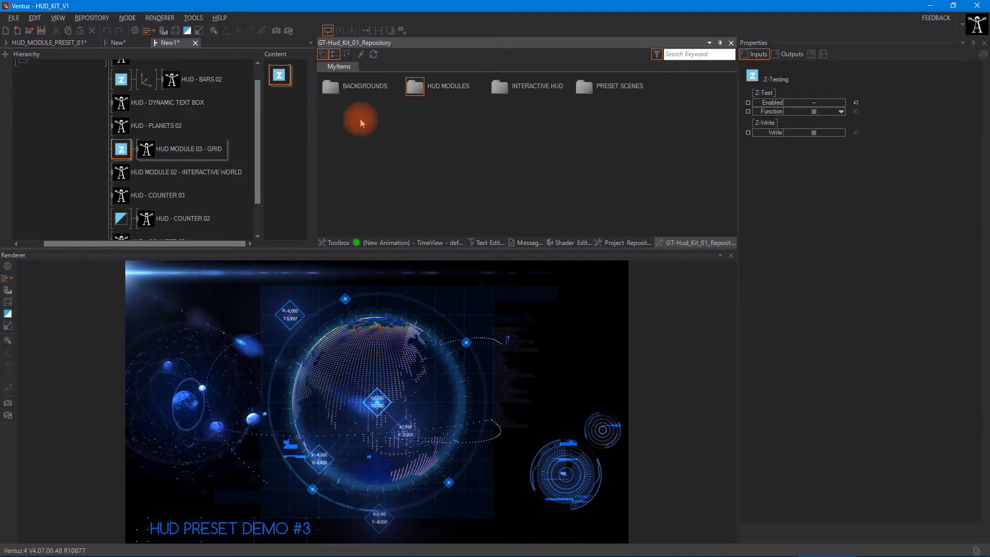
pyautogui.click(342, 376)
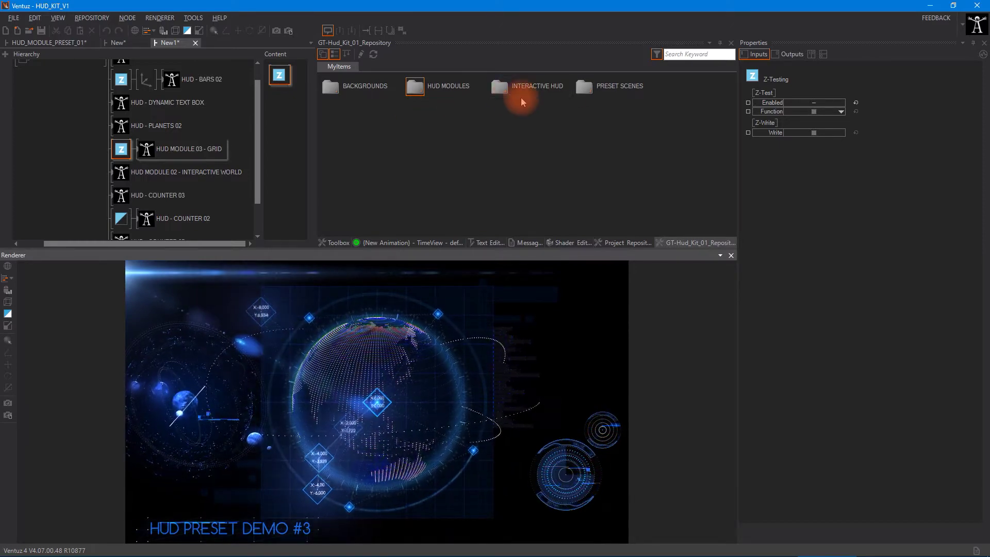
pyautogui.click(498, 87)
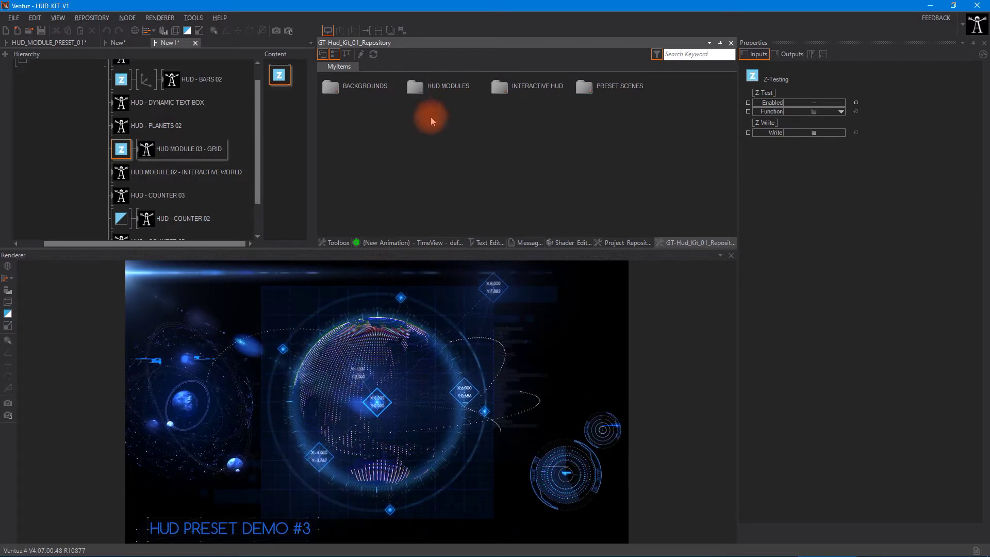
pyautogui.doubleClick(413, 87)
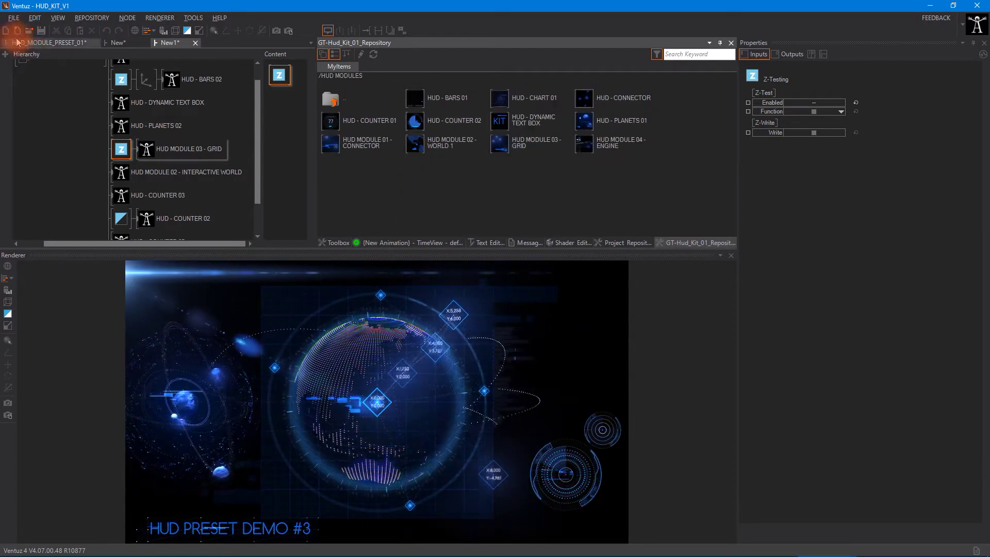
# Step: Create a new empty scene and add HUD MODULE 03 - GRID from the repository to its hierarchy
pyautogui.click(17, 30)
pyautogui.click(503, 161)
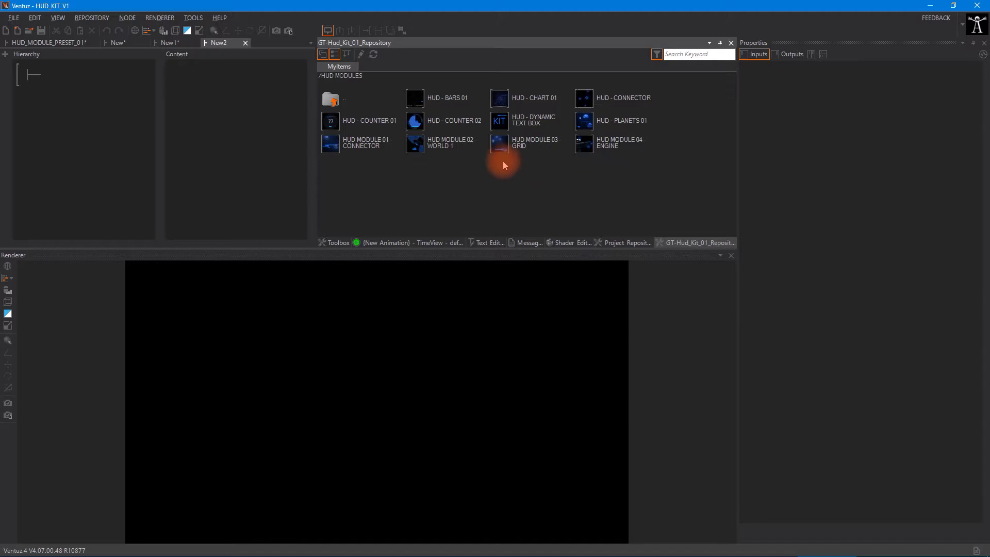
pyautogui.moveTo(498, 144); pyautogui.dragTo(163, 113)
pyautogui.moveTo(34, 75); pyautogui.dragTo(35, 75)
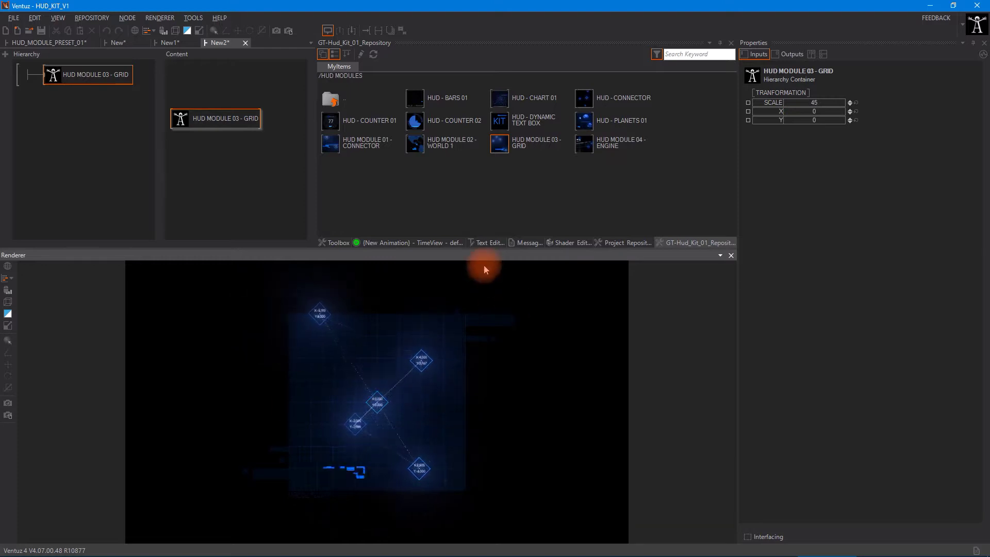
# Step: Enter HUD MODULE 03 - GRID, open the content of MOVING ELEMENTS and examine the Mover that drives ANIM 1
pyautogui.doubleClick(49, 75)
pyautogui.click(115, 119)
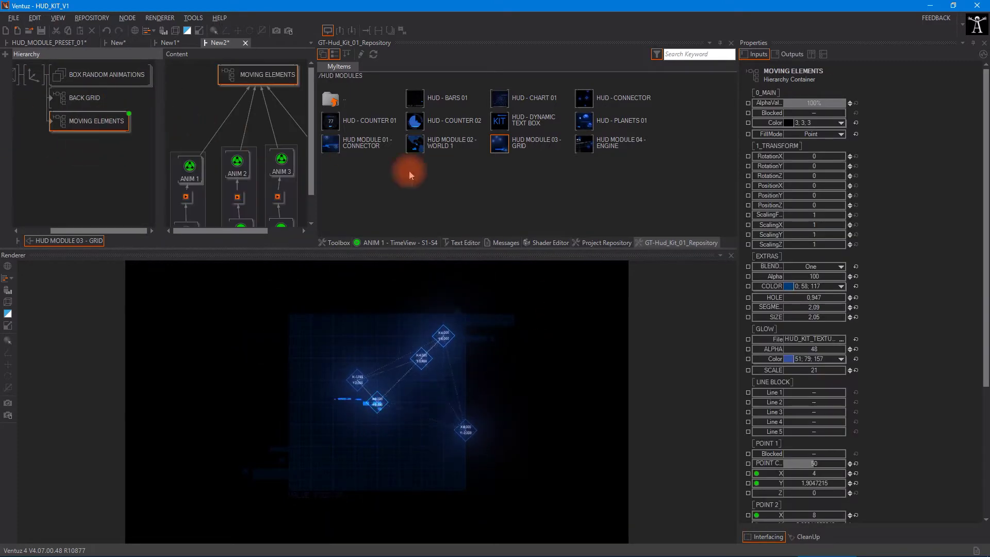
pyautogui.click(173, 207)
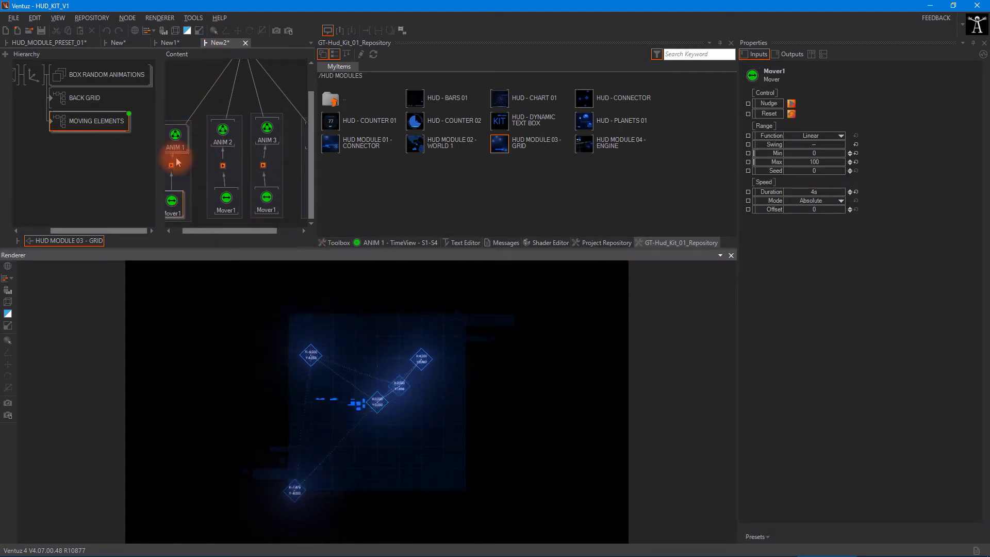
pyautogui.moveTo(177, 159); pyautogui.dragTo(191, 191)
pyautogui.scroll(-2, 229, 190)
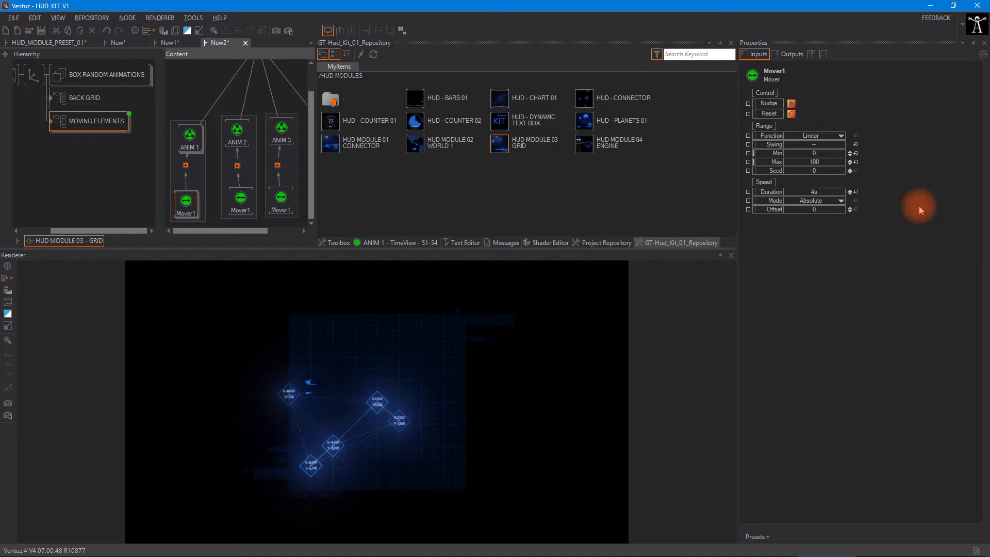
# Step: Try a duration of 1 s on the Mover that drives ANIM 1, and set it back to 4 s
pyautogui.click(819, 193)
pyautogui.click(524, 394)
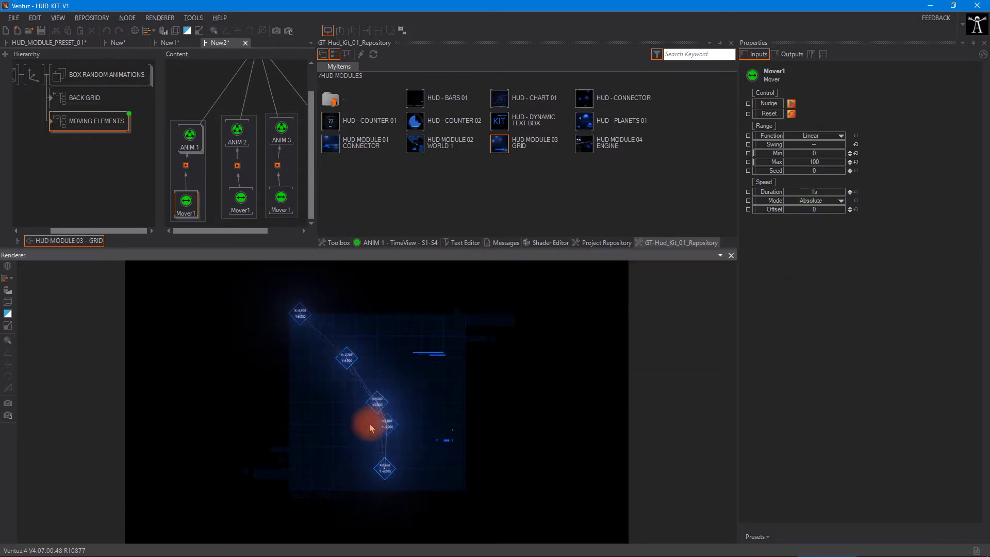
pyautogui.click(814, 191)
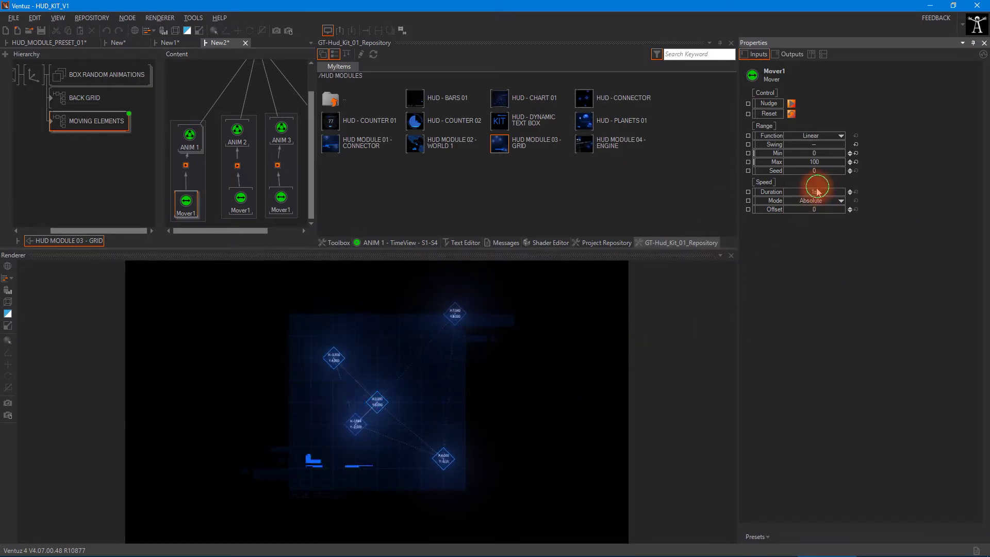
pyautogui.write('4')
# Step: Set the duration of the ANIM 2 Mover to 1 s as a test, change it to 12 s, and check the ANIM 3 Mover
pyautogui.click(245, 201)
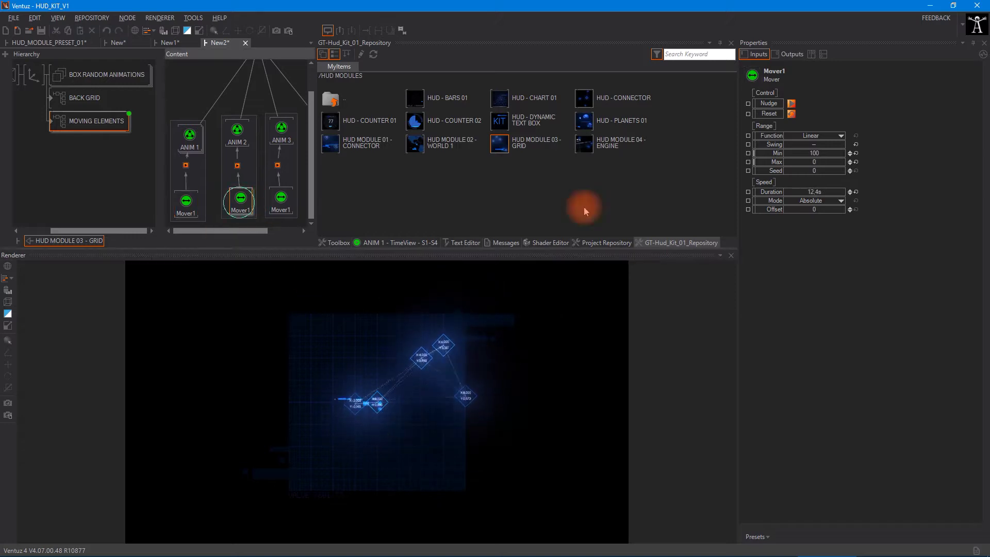
pyautogui.click(820, 193)
pyautogui.write('1s')
pyautogui.press('Return')
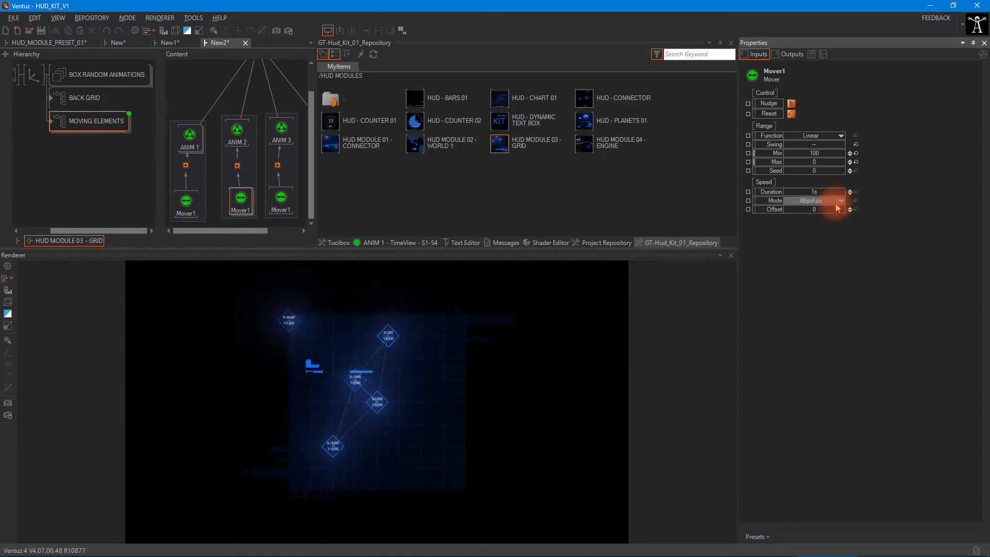
pyautogui.click(826, 192)
pyautogui.click(236, 283)
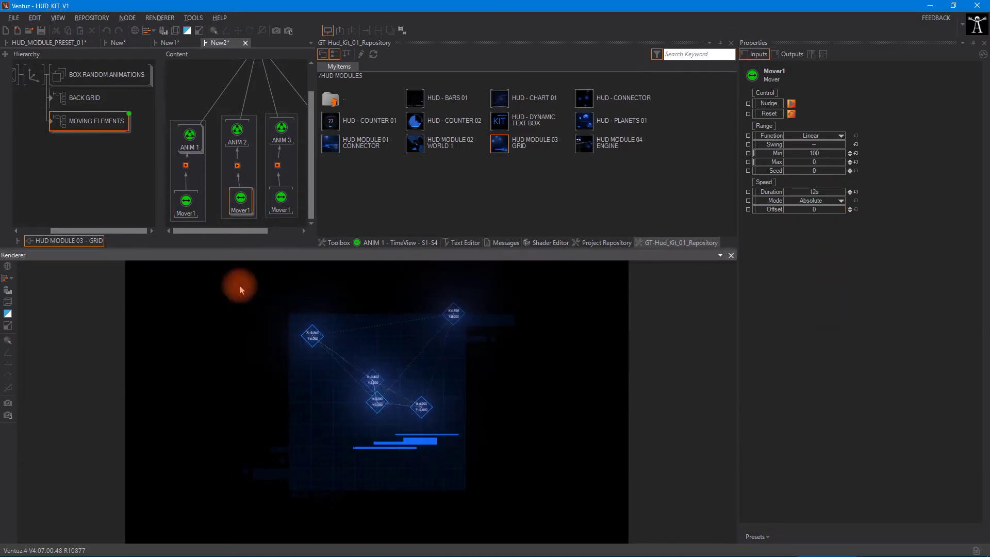
pyautogui.click(280, 199)
# Step: Set the duration to 4 s on the Mover driving ANIM 1 of axis 2 under BOX RANDOM ANIMATIONS
pyautogui.click(99, 128)
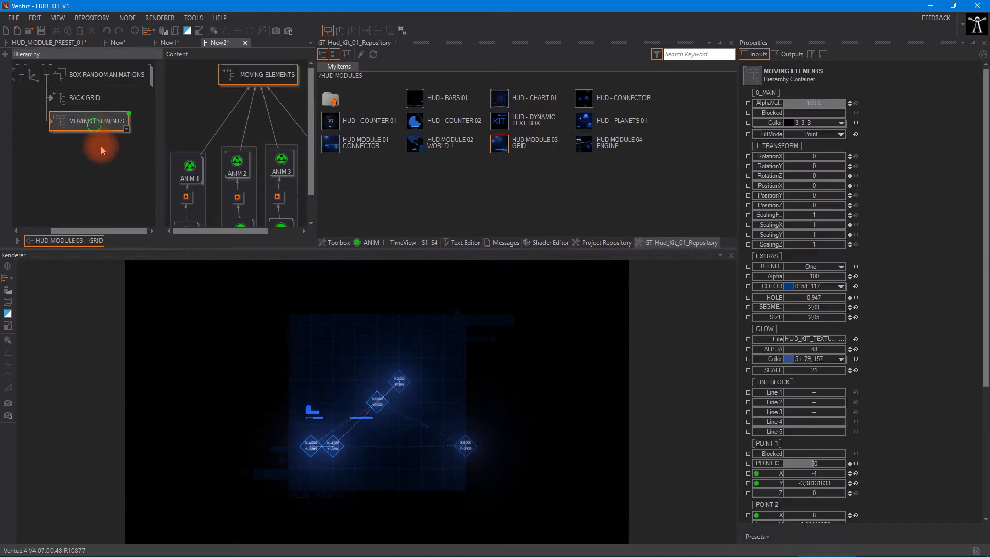
pyautogui.click(67, 116)
pyautogui.moveTo(122, 152); pyautogui.dragTo(3, 126)
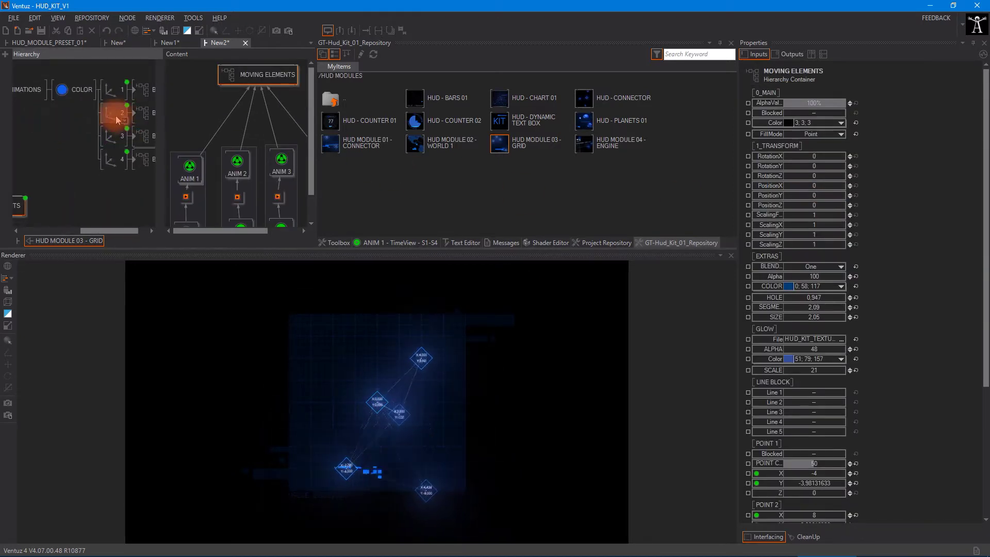
pyautogui.click(116, 116)
pyautogui.click(243, 181)
pyautogui.scroll(-3, 242, 181)
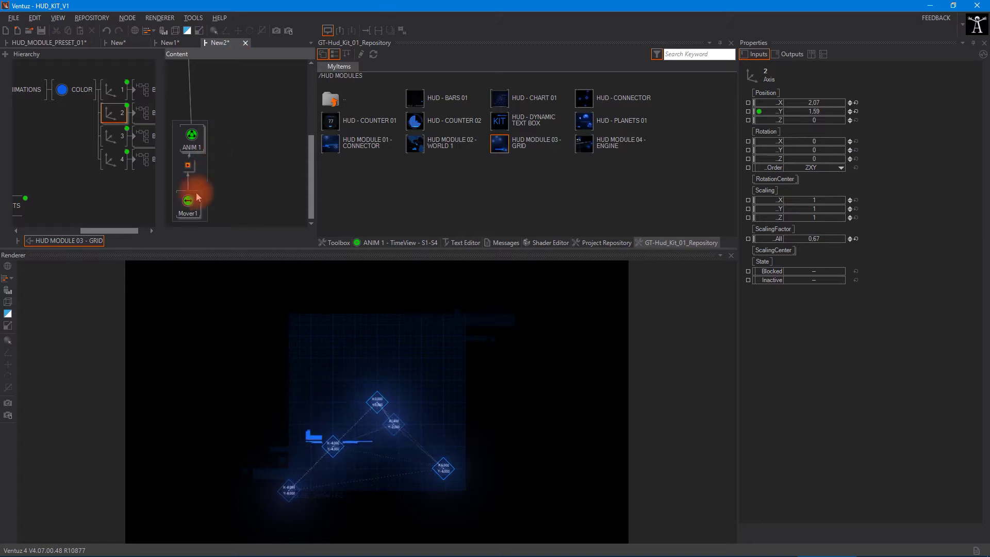
pyautogui.click(186, 213)
pyautogui.click(798, 195)
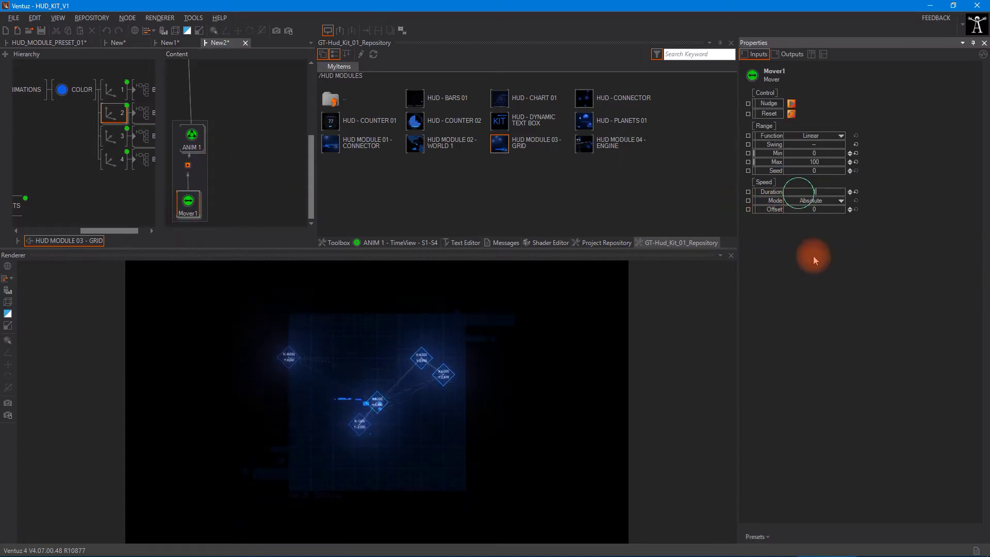
pyautogui.doubleClick(813, 192)
pyautogui.write('4s')
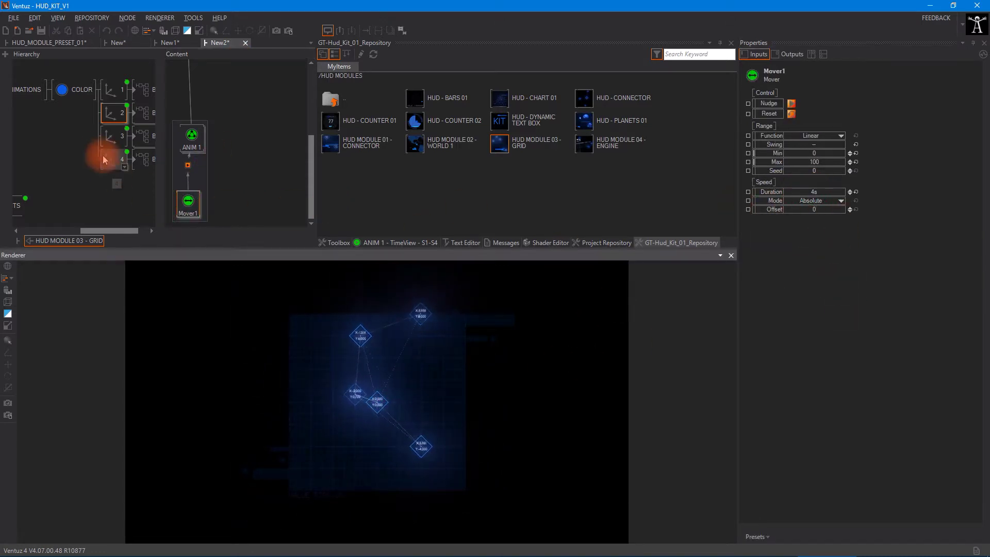
# Step: Go back up to the scene level and set HUD MODULE 03 - GRID to scale 46.6 and X -3.3
pyautogui.moveTo(62, 157); pyautogui.dragTo(144, 164)
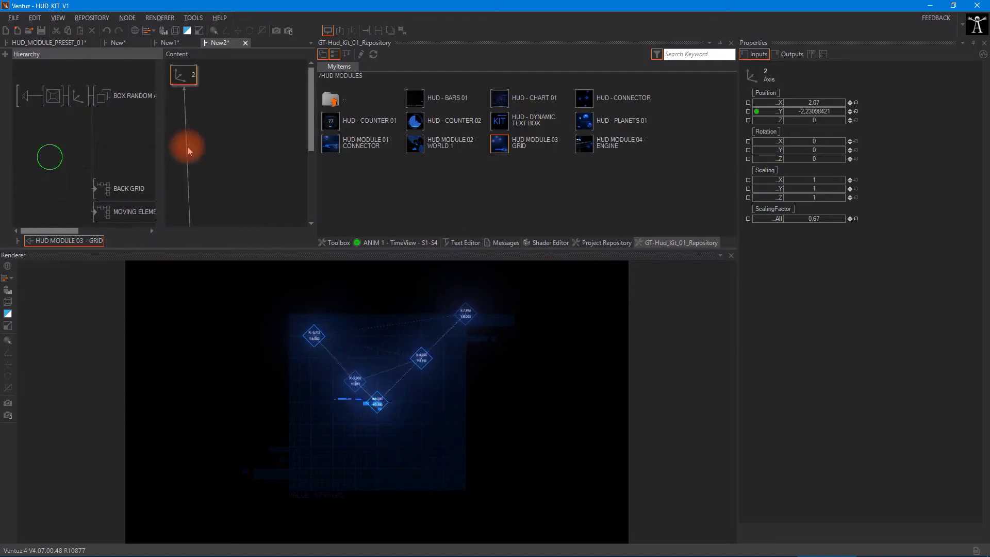
pyautogui.doubleClick(23, 91)
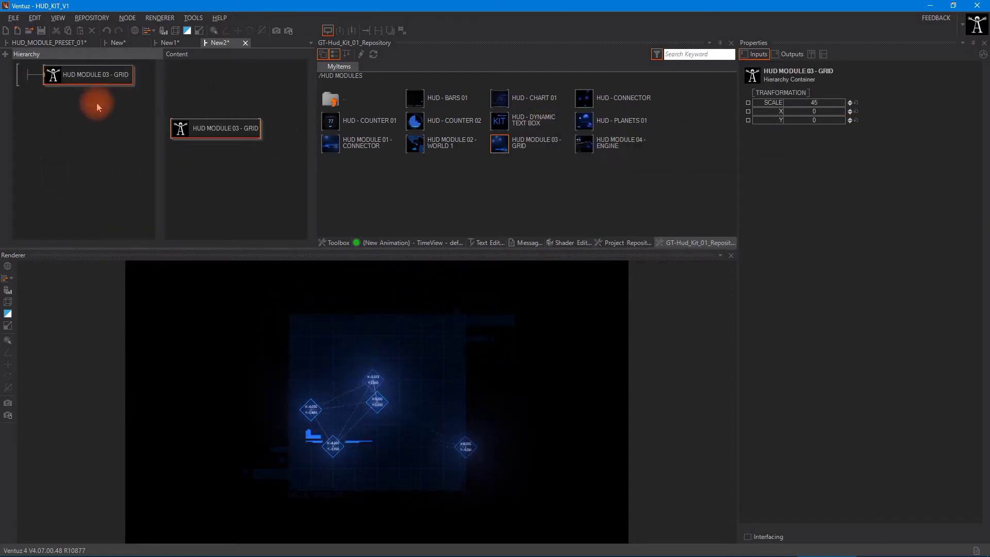
pyautogui.click(75, 73)
pyautogui.moveTo(816, 102); pyautogui.dragTo(841, 102)
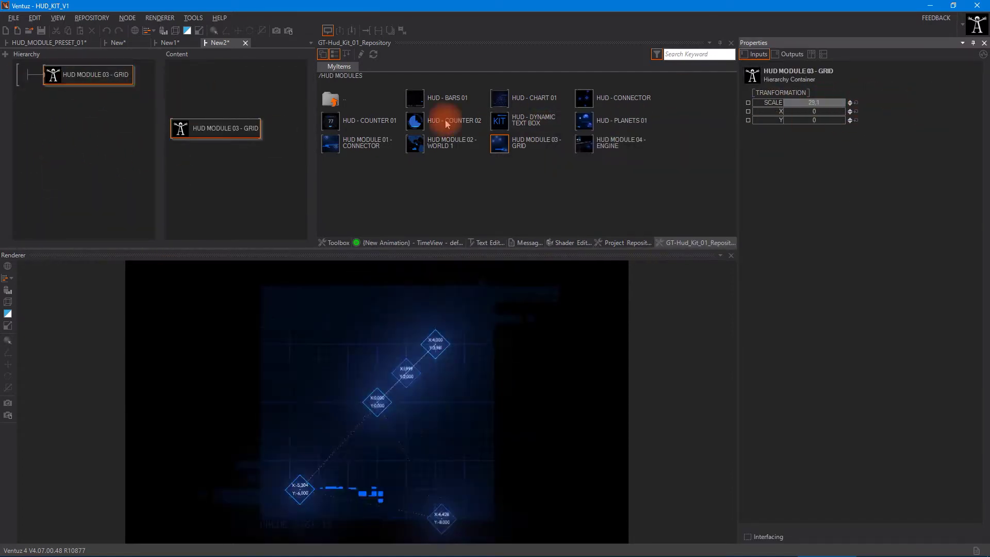
pyautogui.moveTo(446, 120); pyautogui.dragTo(617, 124)
pyautogui.moveTo(817, 113); pyautogui.dragTo(737, 103)
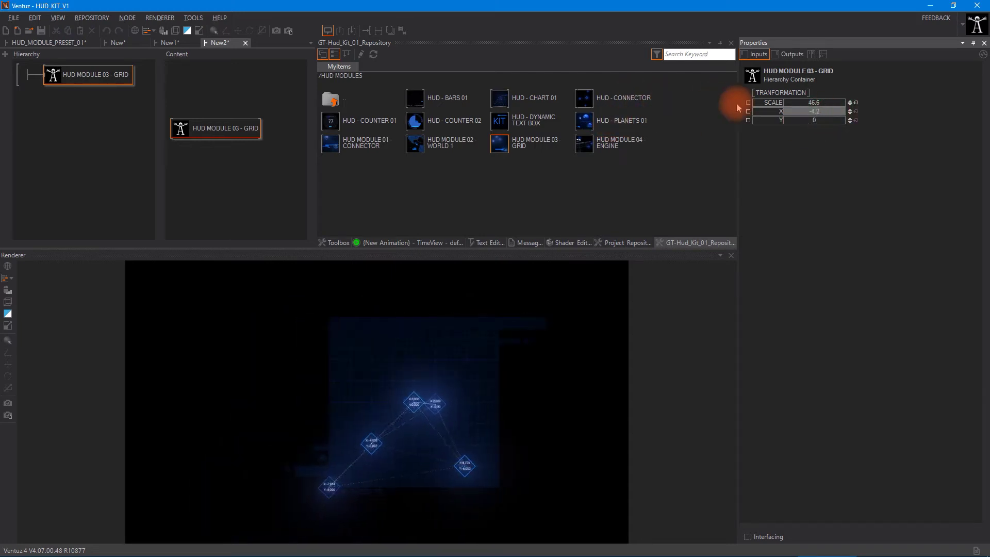
# Step: Delete HUD MODULE 03 - GRID from the scene and add HUD MODULE 02 - WORLD 1 to the hierarchy instead
pyautogui.click(58, 86)
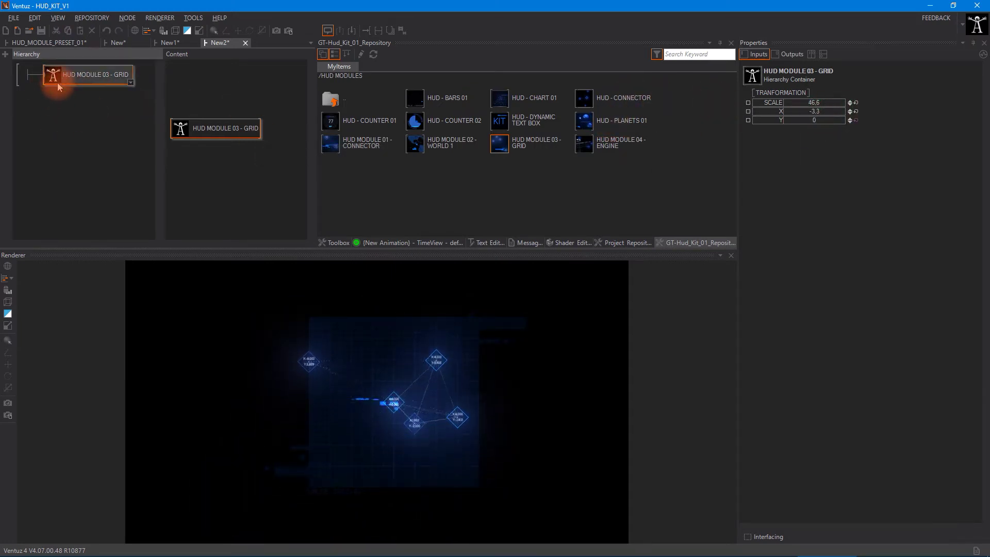
pyautogui.press('Delete')
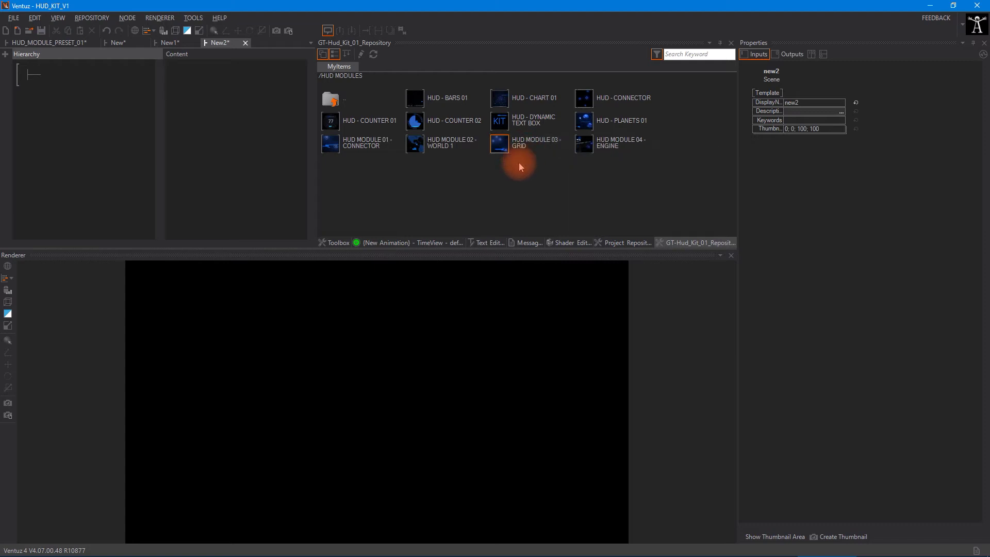
pyautogui.moveTo(422, 146); pyautogui.dragTo(72, 122)
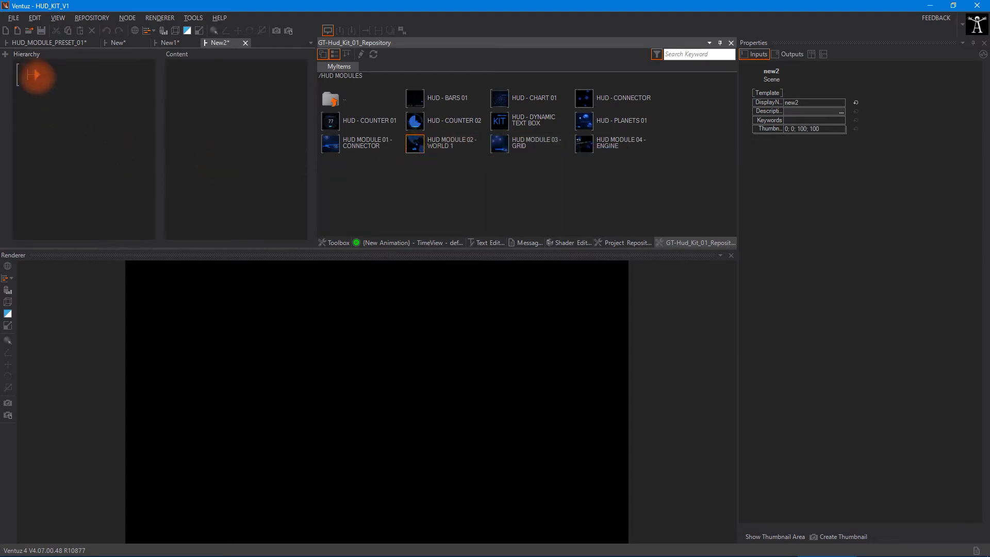
pyautogui.moveTo(36, 75); pyautogui.dragTo(37, 76)
pyautogui.click(274, 404)
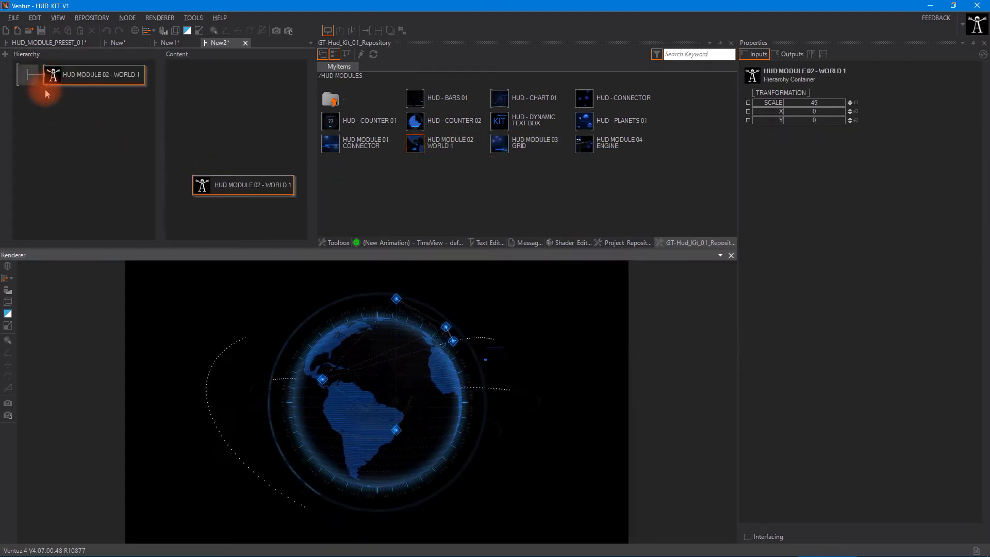
# Step: Delete HUD MODULE 02 - WORLD 1 and add HUD MODULE 01 - CONNECTOR to the scene's hierarchy in its place
pyautogui.click(76, 81)
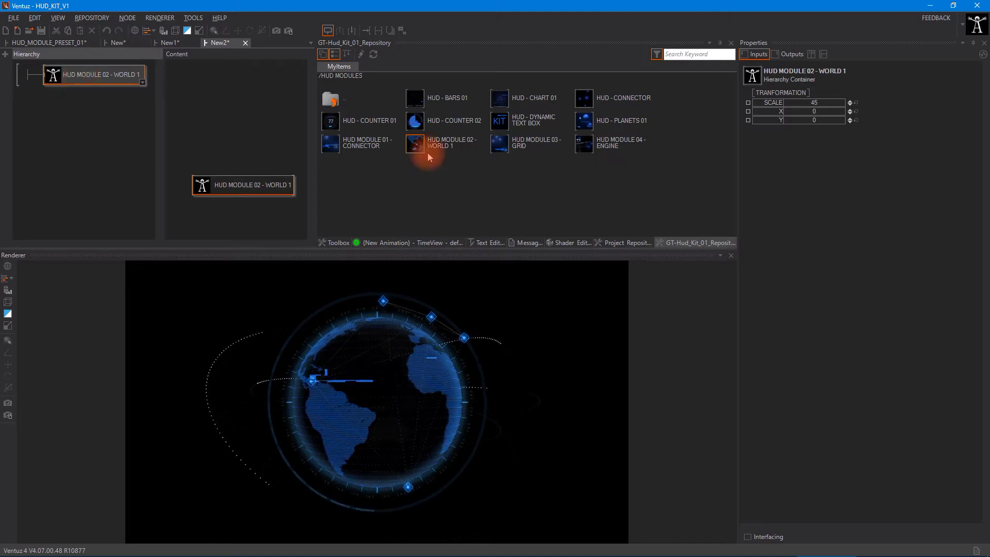
pyautogui.press('Delete')
pyautogui.click(341, 152)
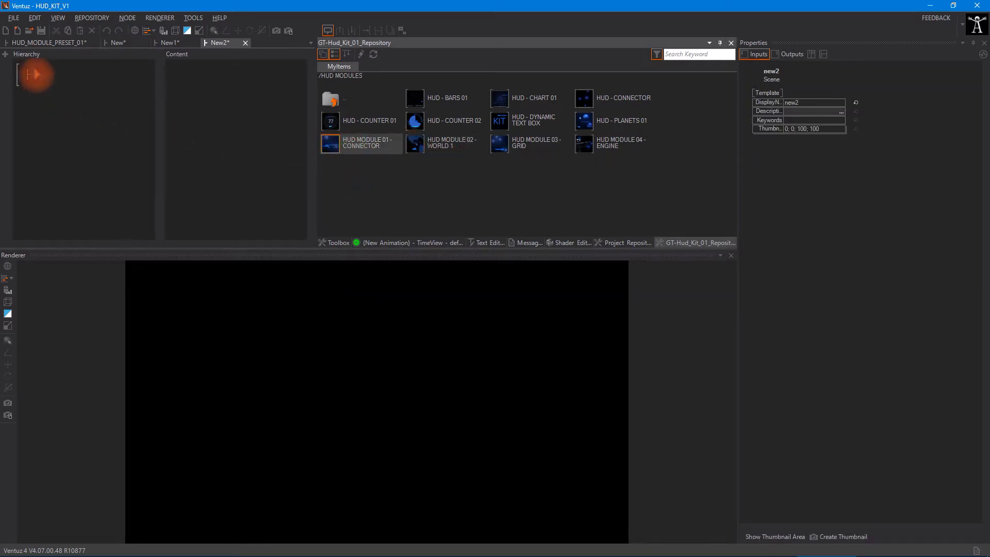
pyautogui.moveTo(36, 75); pyautogui.dragTo(37, 76)
pyautogui.click(420, 457)
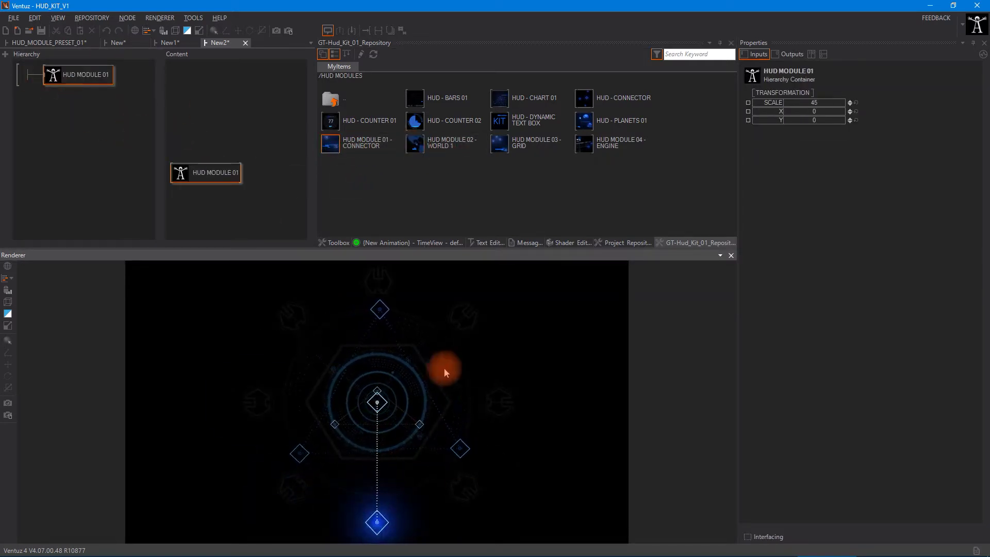
# Step: Enter HUD MODULE 01 and set the second TRIANGLE's POINT 2 to X 6.5212, Y -5.1987 and POINT 3 to X -6.8212, Y -6.2987
pyautogui.doubleClick(47, 77)
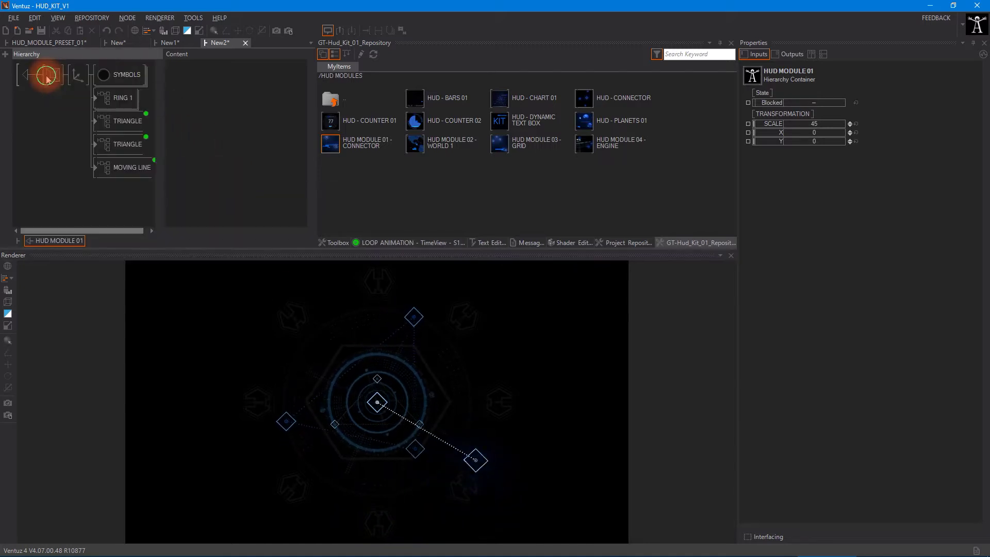
pyautogui.click(129, 146)
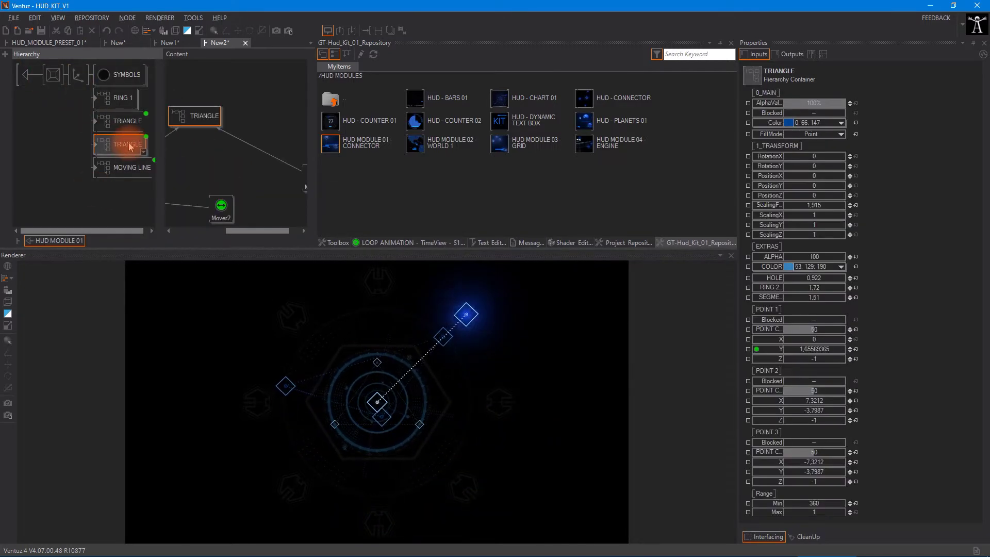
pyautogui.click(874, 347)
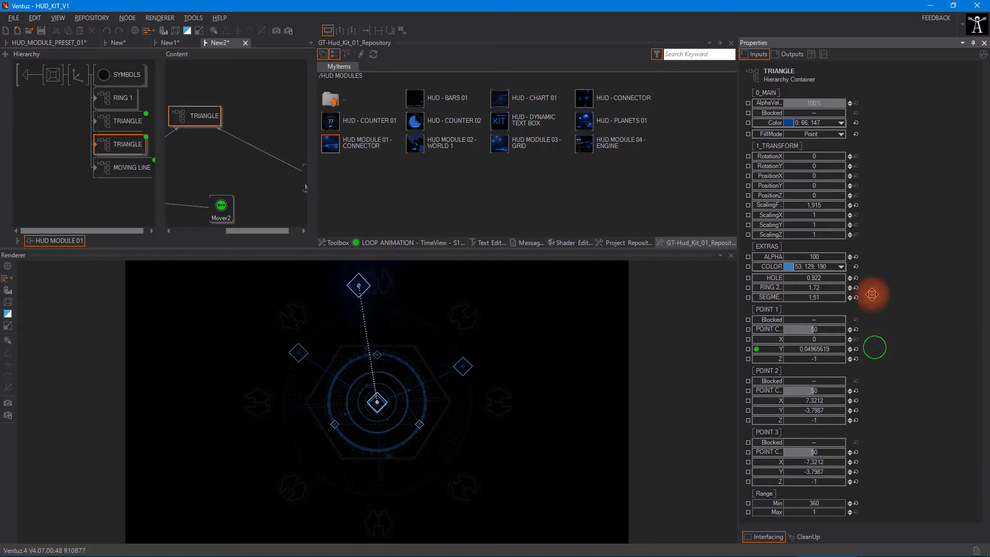
pyautogui.click(767, 308)
pyautogui.moveTo(818, 359)
pyautogui.mouseDown()
pyautogui.moveTo(896, 363)
pyautogui.moveTo(786, 355)
pyautogui.moveTo(835, 348)
pyautogui.moveTo(783, 356)
pyautogui.moveTo(821, 351)
pyautogui.mouseUp()
pyautogui.moveTo(818, 412); pyautogui.dragTo(300, 323)
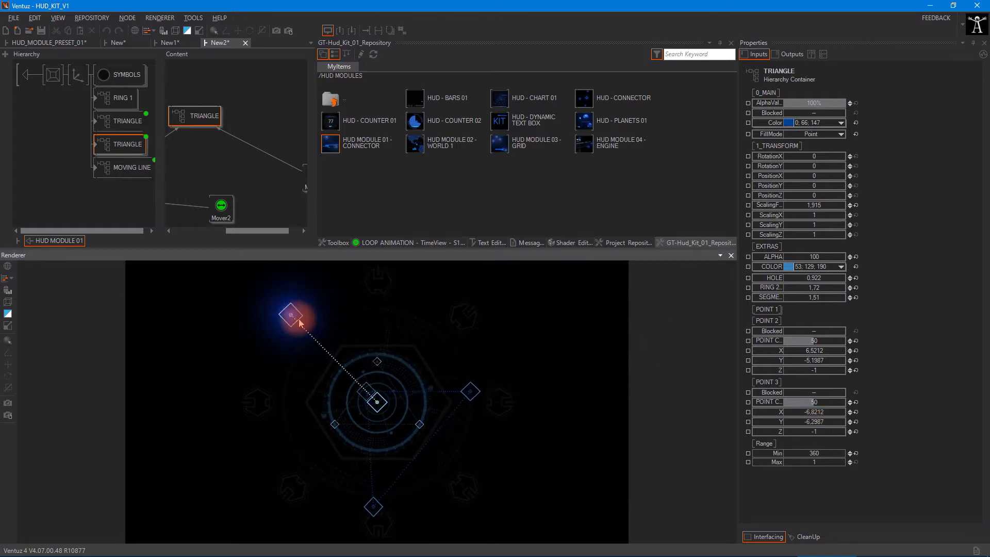
pyautogui.moveTo(277, 385); pyautogui.dragTo(261, 448)
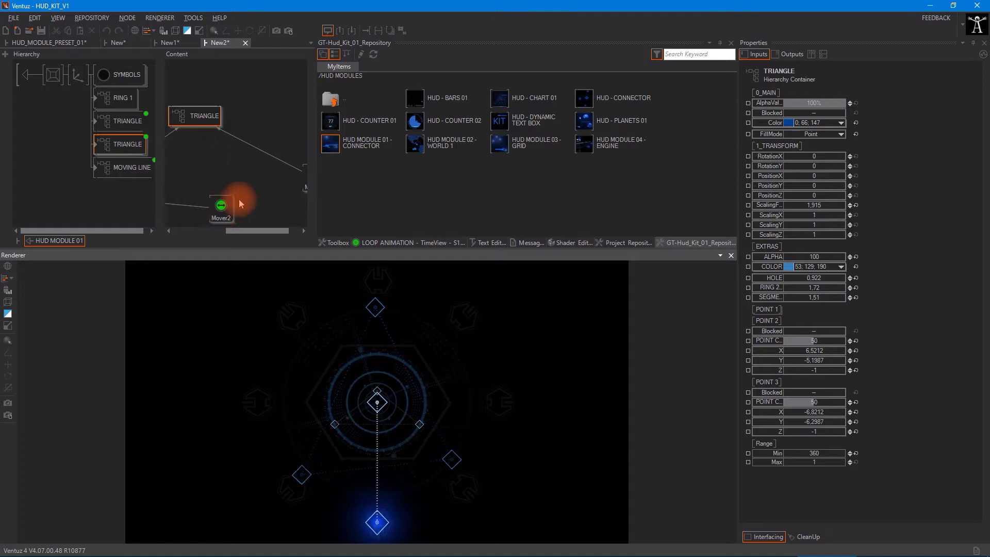
# Step: Set the duration of Mover2 in the second TRIANGLE's content to 11 s
pyautogui.moveTo(232, 205); pyautogui.dragTo(286, 192)
pyautogui.click(278, 176)
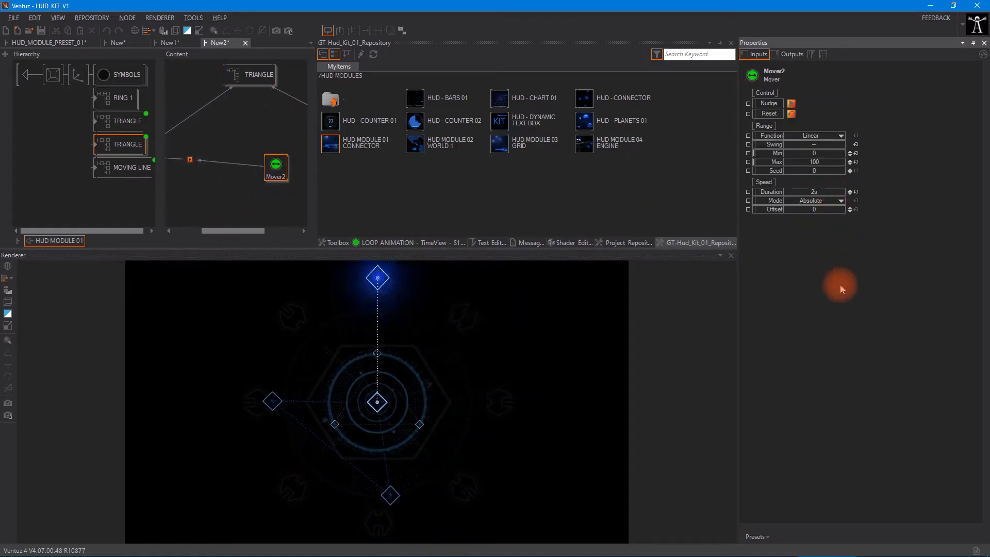
pyautogui.click(825, 193)
pyautogui.write('11')
pyautogui.press('Return')
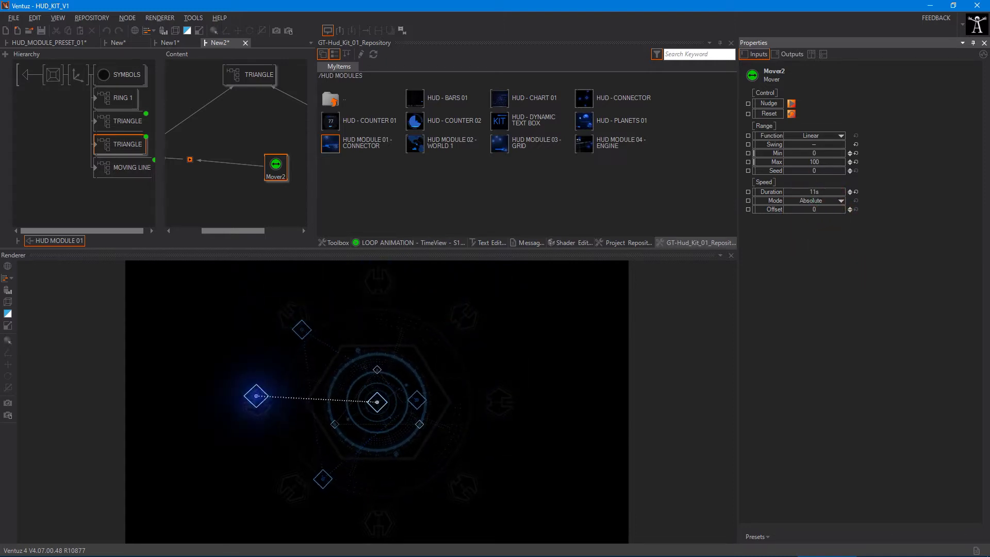
# Step: Create a new empty scene, add HUD - PLANETS 01 from the repository to its hierarchy and examine its orbiting planets
pyautogui.click(6, 31)
pyautogui.moveTo(584, 120); pyautogui.dragTo(34, 73)
pyautogui.click(334, 373)
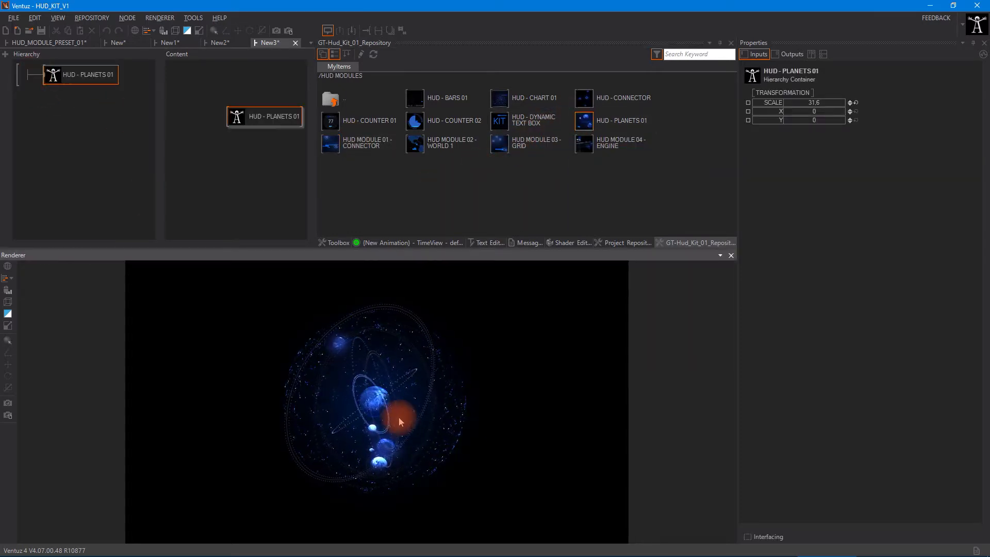
pyautogui.moveTo(379, 385); pyautogui.dragTo(351, 393)
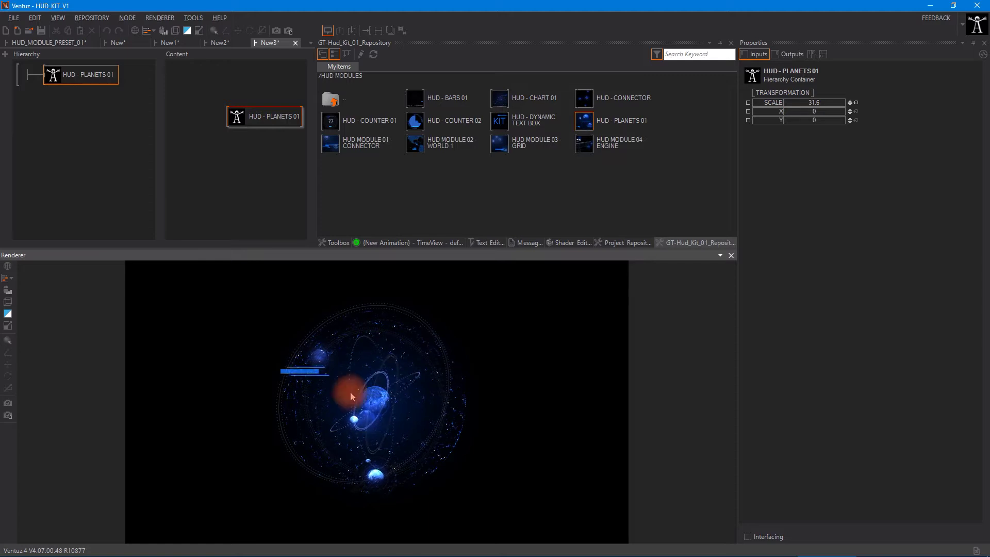
pyautogui.moveTo(420, 394); pyautogui.dragTo(408, 358)
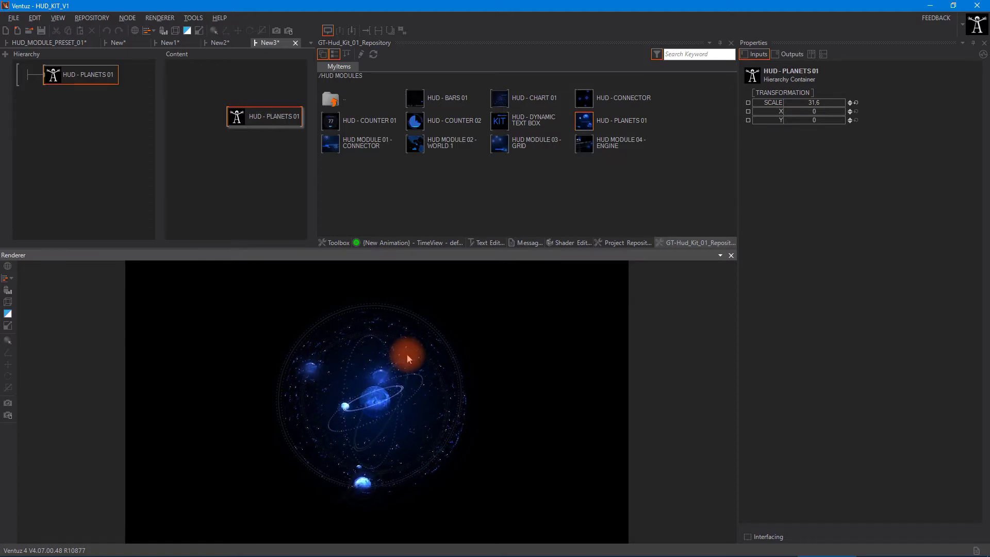
# Step: Enter HUD - PLANETS 01, open the content of the MAIN axis and examine the Mover that drives its rotation
pyautogui.doubleClick(50, 73)
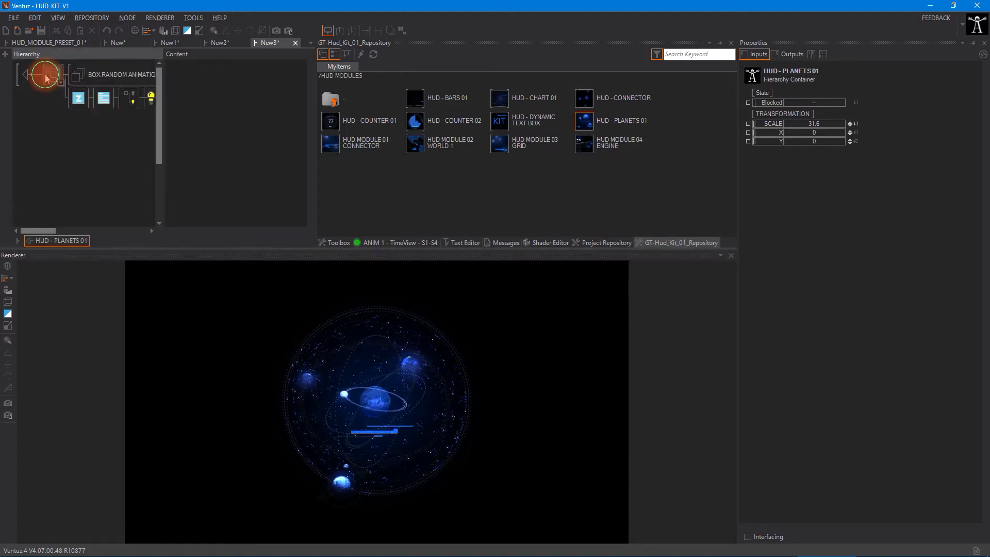
pyautogui.click(74, 135)
pyautogui.moveTo(73, 135); pyautogui.dragTo(41, 138)
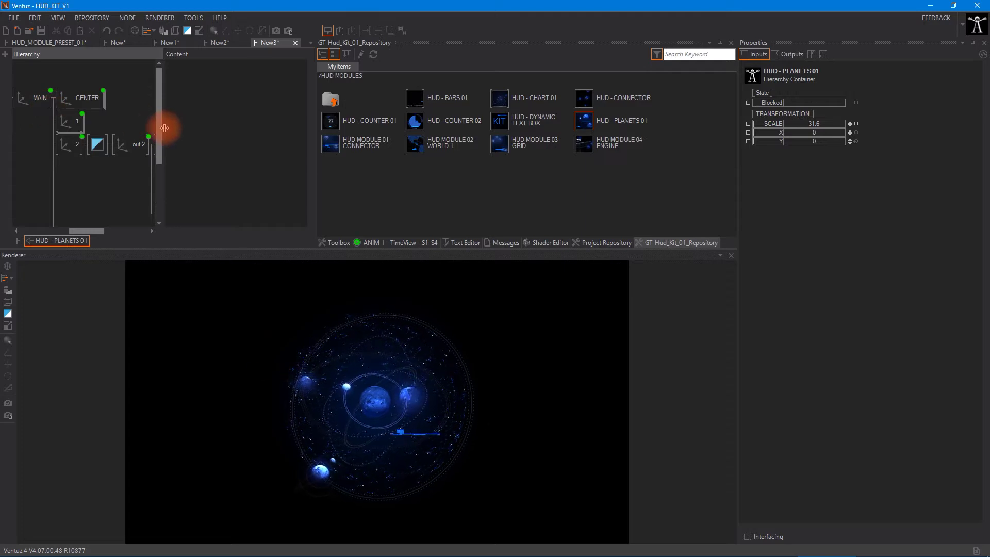
pyautogui.moveTo(164, 128); pyautogui.dragTo(225, 135)
pyautogui.click(144, 98)
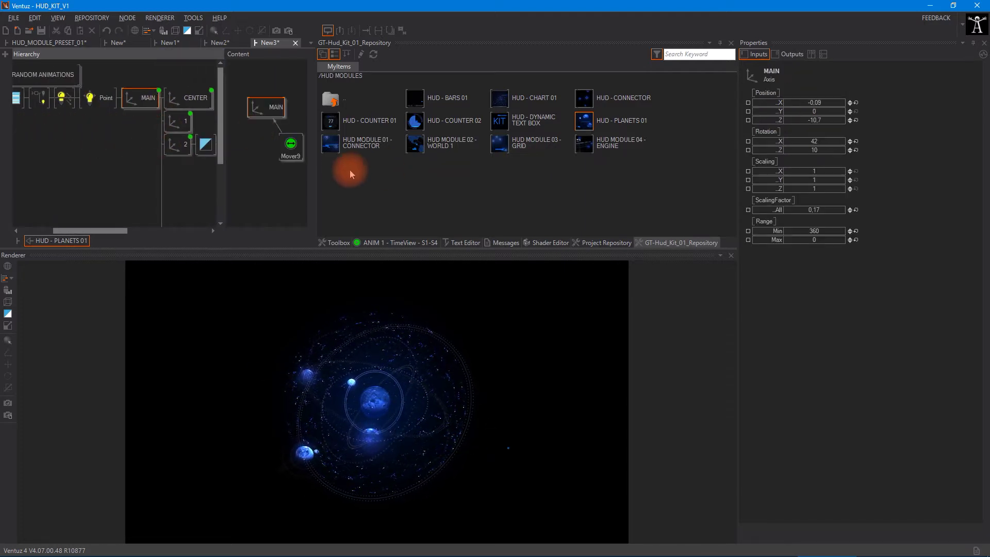
pyautogui.moveTo(320, 161); pyautogui.dragTo(389, 160)
pyautogui.click(342, 150)
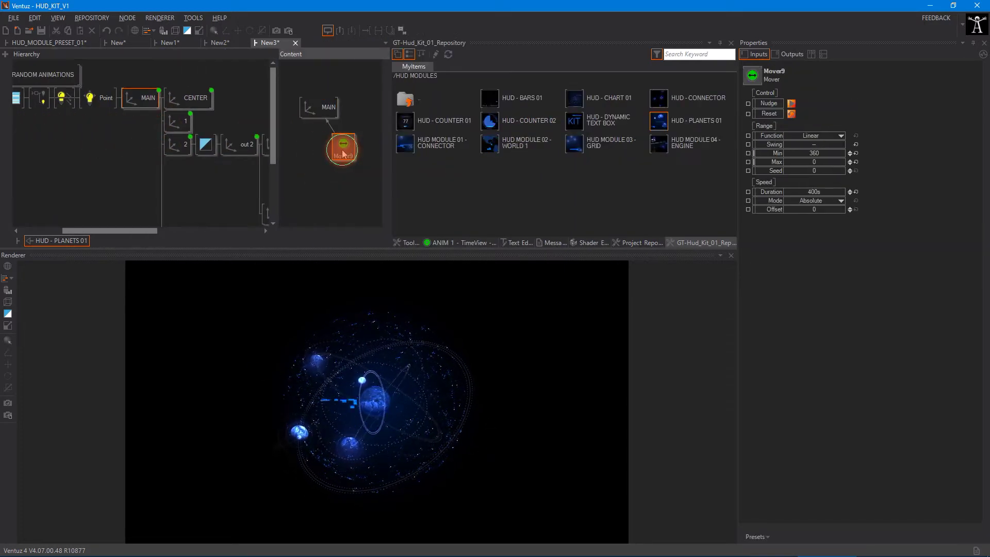
# Step: Delete the Mover linked to the MAIN axis of HUD - PLANETS 01 and adjust the axis's Y rotation
pyautogui.press('Delete')
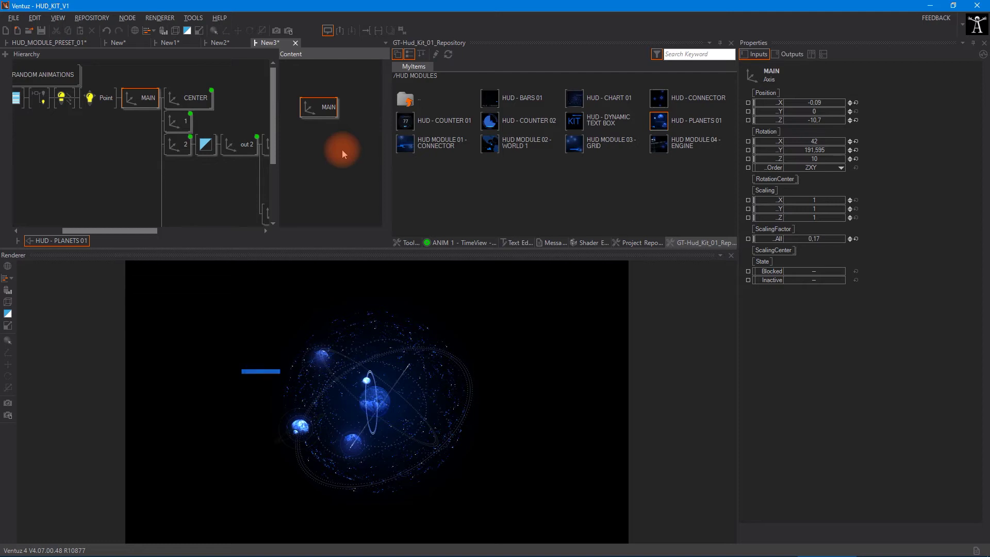
pyautogui.click(855, 150)
# Step: Add a Touch Orbit node between the MAIN axis and its child branches and try it on the rendered planets
pyautogui.click(144, 155)
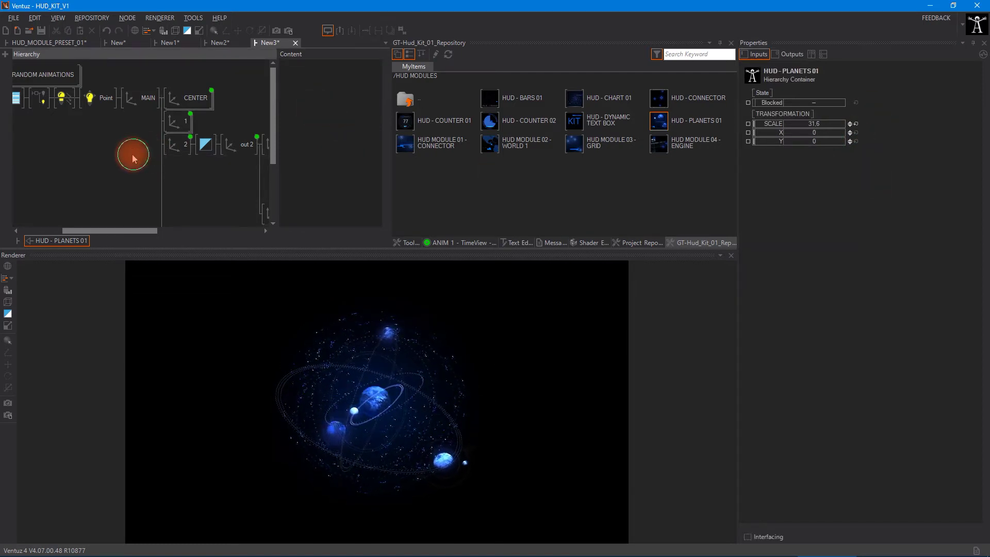
pyautogui.write('tou')
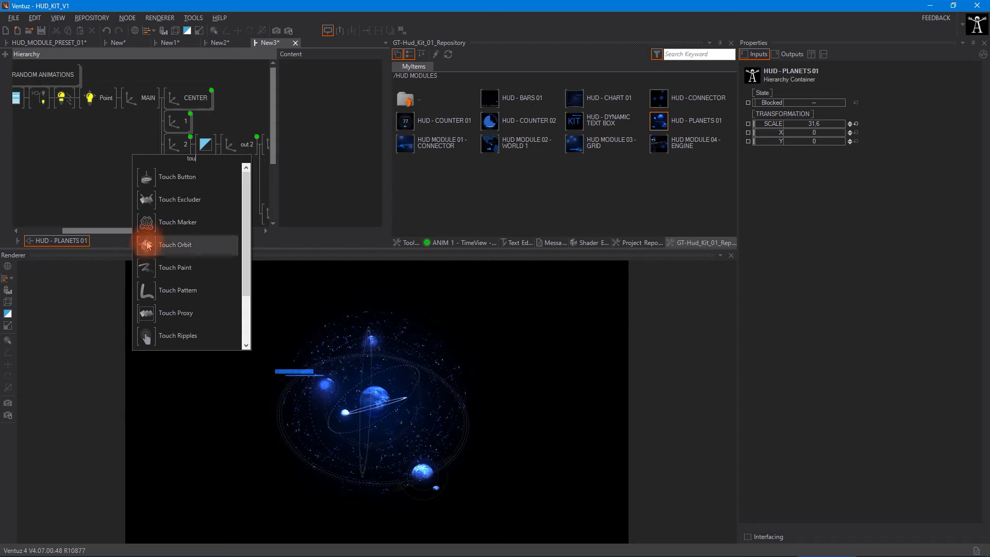
pyautogui.moveTo(142, 243); pyautogui.dragTo(168, 107)
pyautogui.click(169, 99)
pyautogui.click(369, 423)
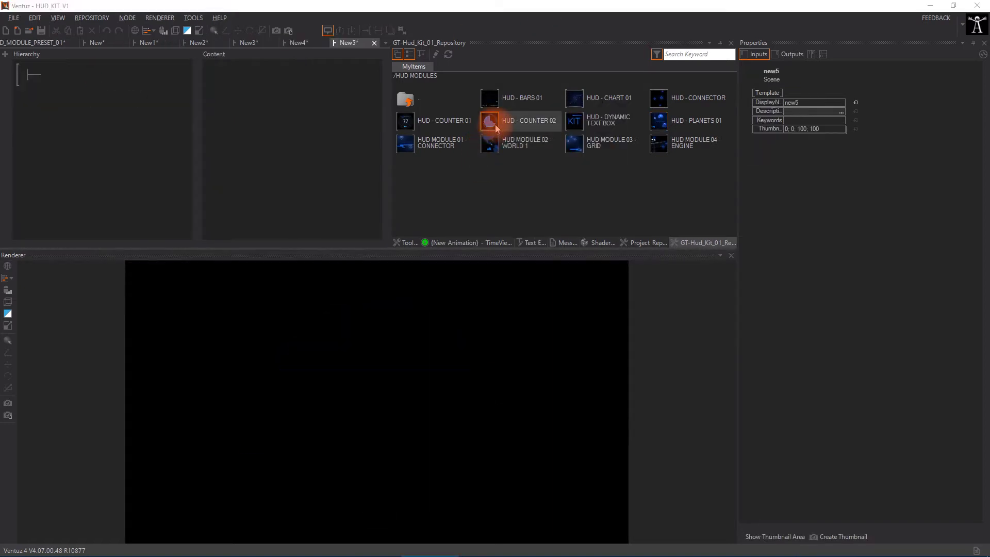
# Step: Add HUD - COUNTER 02 from the repository to the empty scene's hierarchy
pyautogui.moveTo(495, 125); pyautogui.dragTo(174, 125)
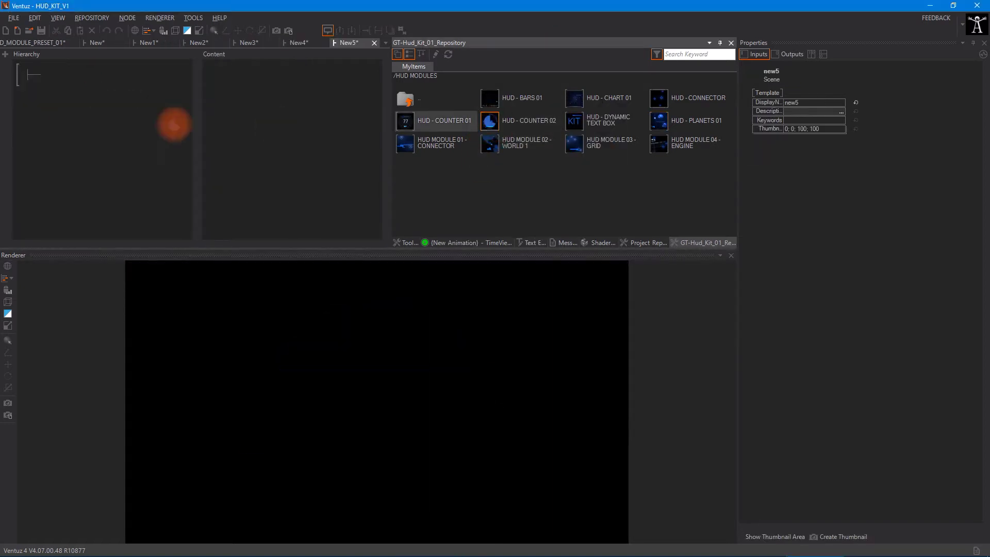
pyautogui.moveTo(33, 75); pyautogui.dragTo(33, 74)
pyautogui.click(385, 366)
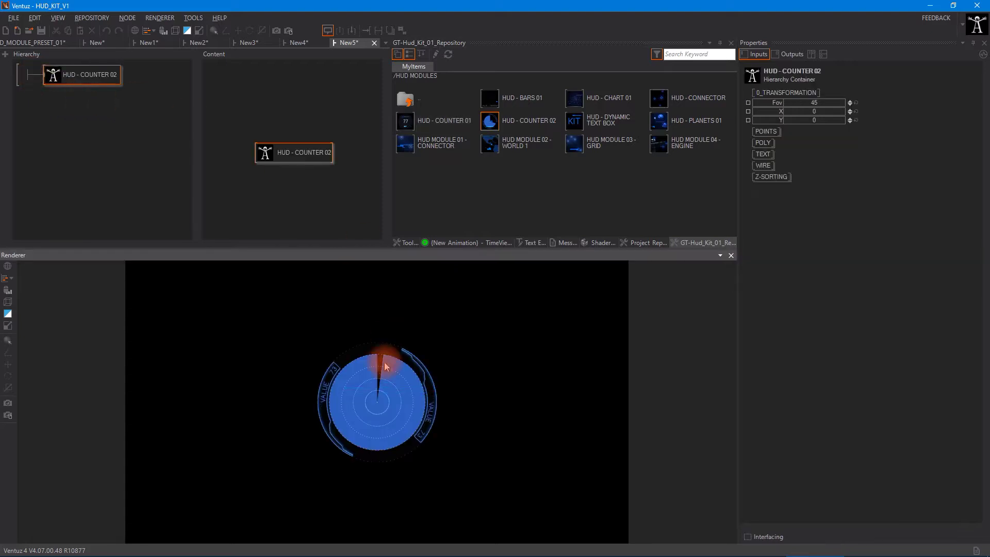
# Step: Set HUD - COUNTER 02's Fov to 33.6, X to -0.1, POINTS alpha to 17 and POLY alpha to 16
pyautogui.click(101, 97)
pyautogui.moveTo(831, 102); pyautogui.dragTo(808, 116)
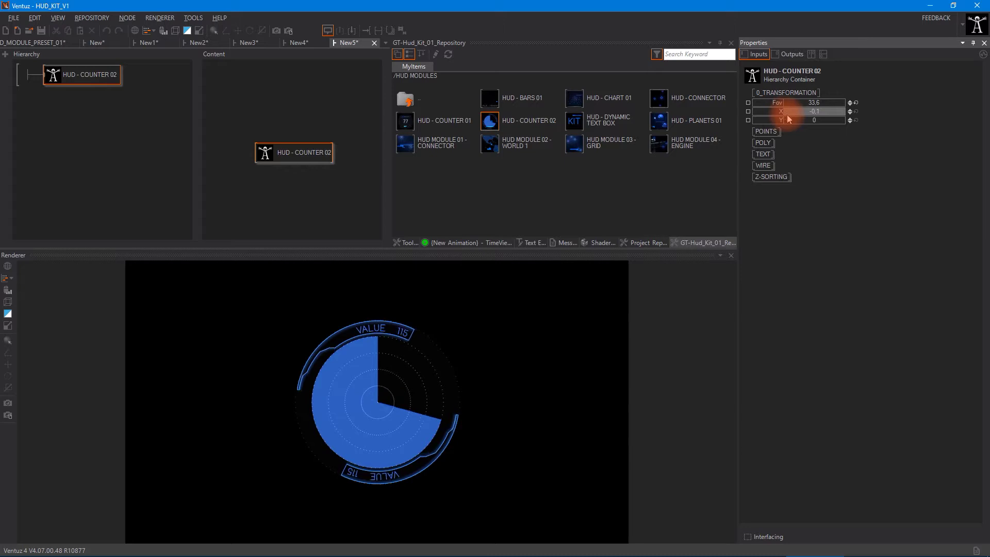
pyautogui.click(766, 132)
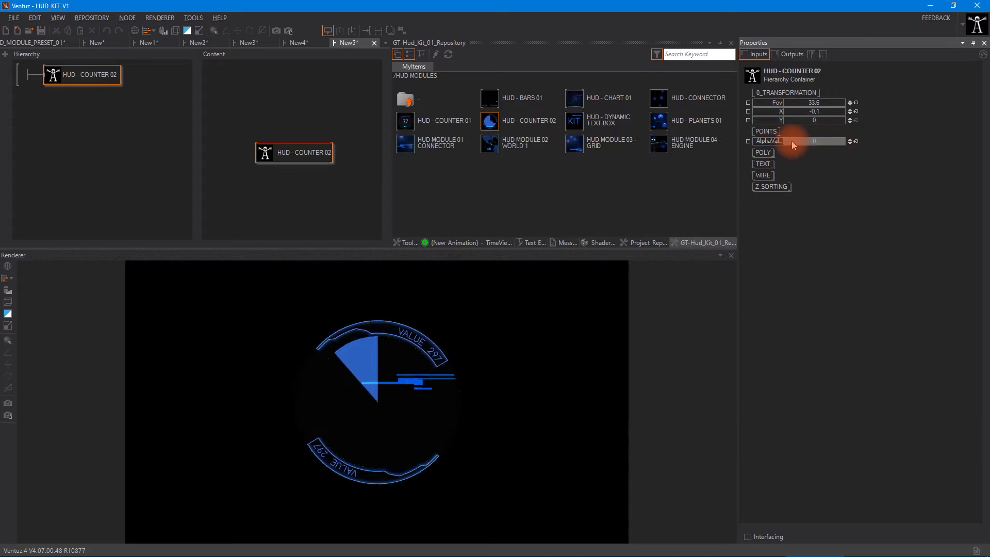
pyautogui.click(763, 152)
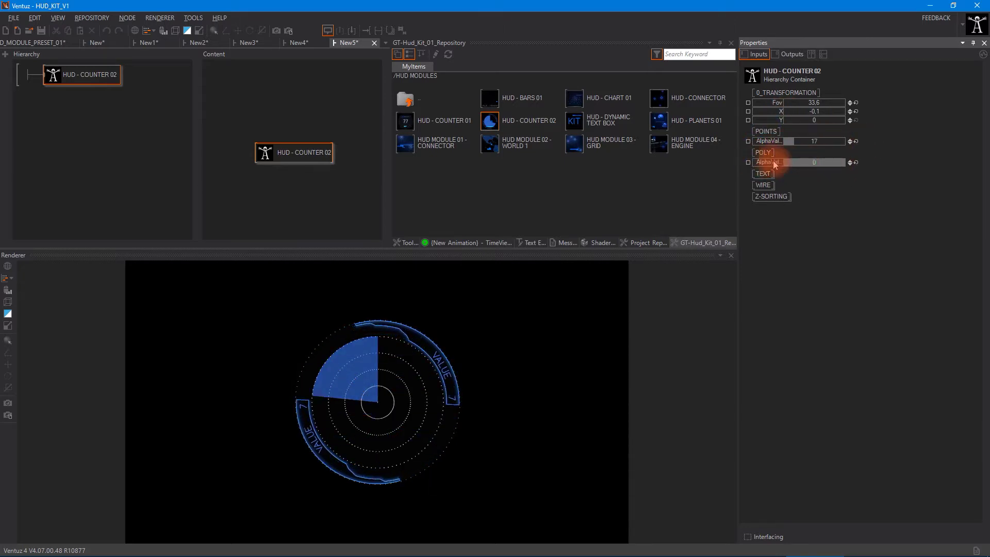
# Step: Set the counter's TEXT color to 90; 143; 240 and its box color to 50; 81; 137
pyautogui.click(762, 174)
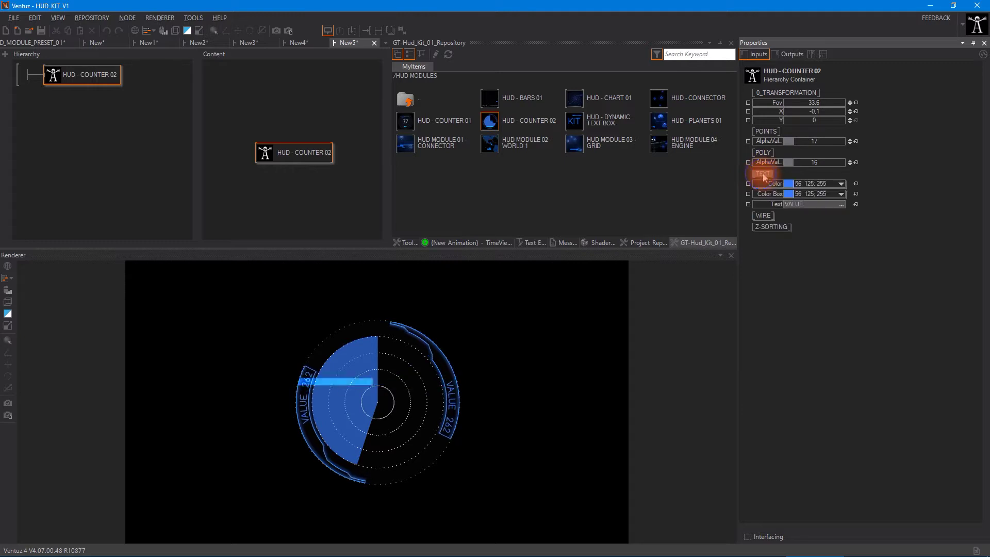
pyautogui.click(820, 184)
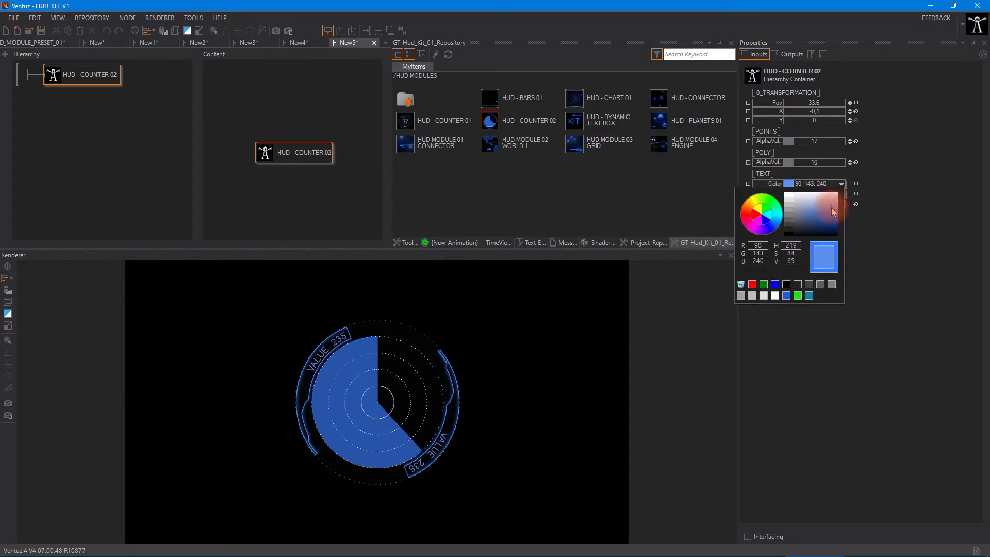
pyautogui.click(879, 219)
pyautogui.click(840, 194)
pyautogui.moveTo(817, 218); pyautogui.dragTo(829, 238)
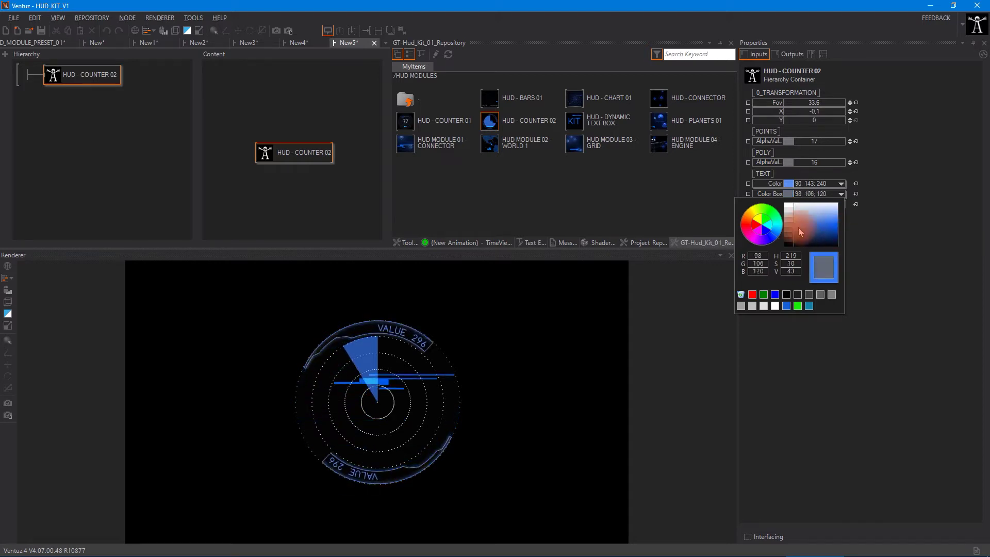
pyautogui.click(816, 235)
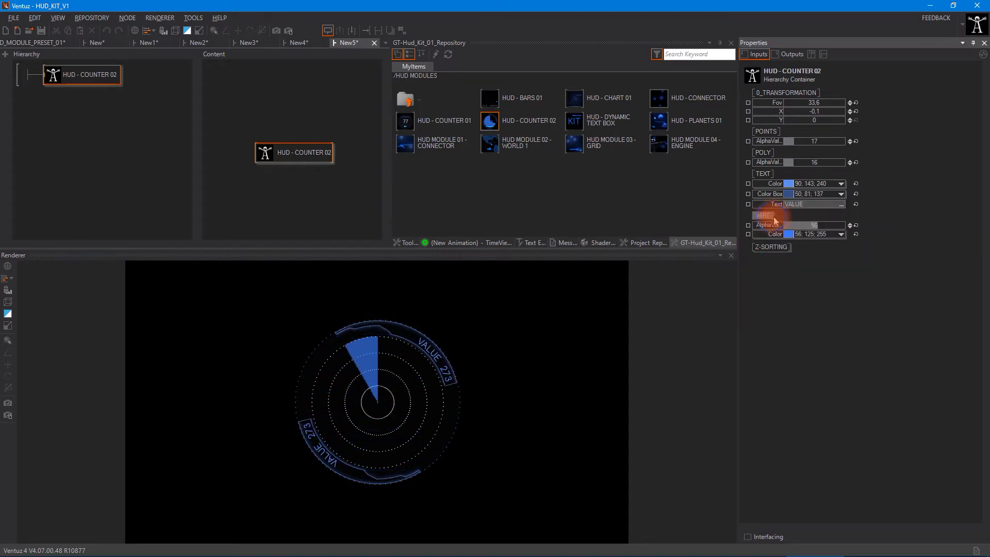
# Step: Set the counter's WIRE alpha to 11 and its wire color to 10; 62; 157
pyautogui.moveTo(758, 225); pyautogui.dragTo(787, 227)
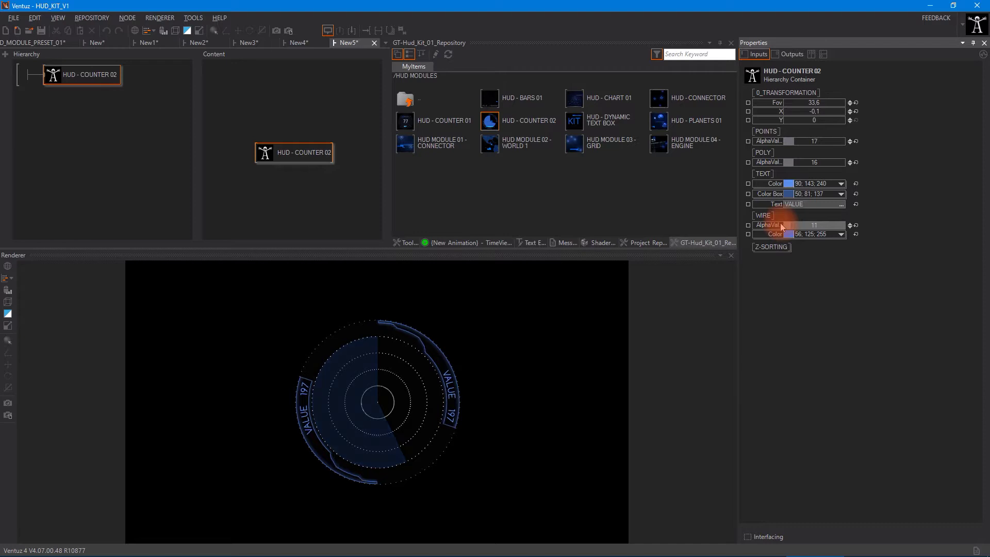
pyautogui.click(840, 234)
pyautogui.click(830, 284)
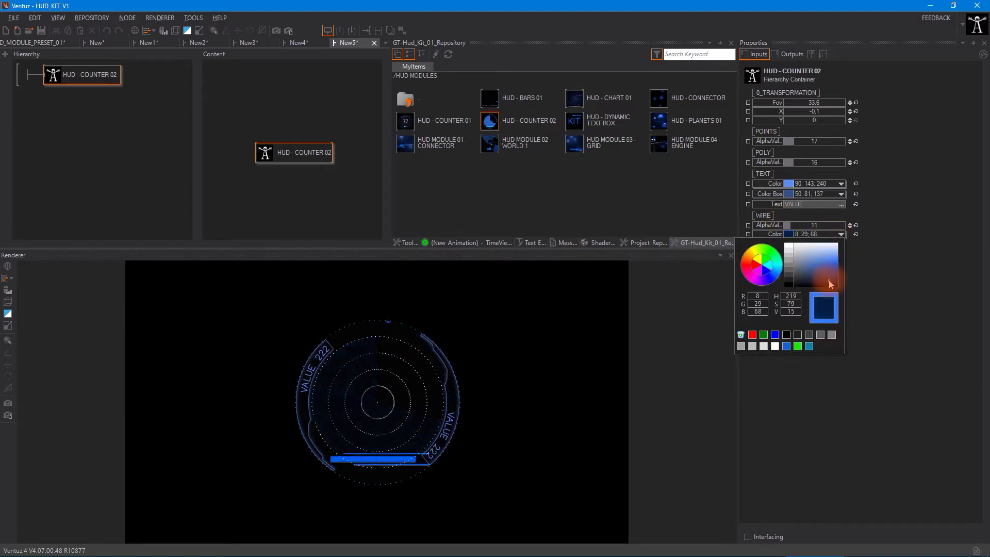
pyautogui.click(912, 291)
pyautogui.click(330, 392)
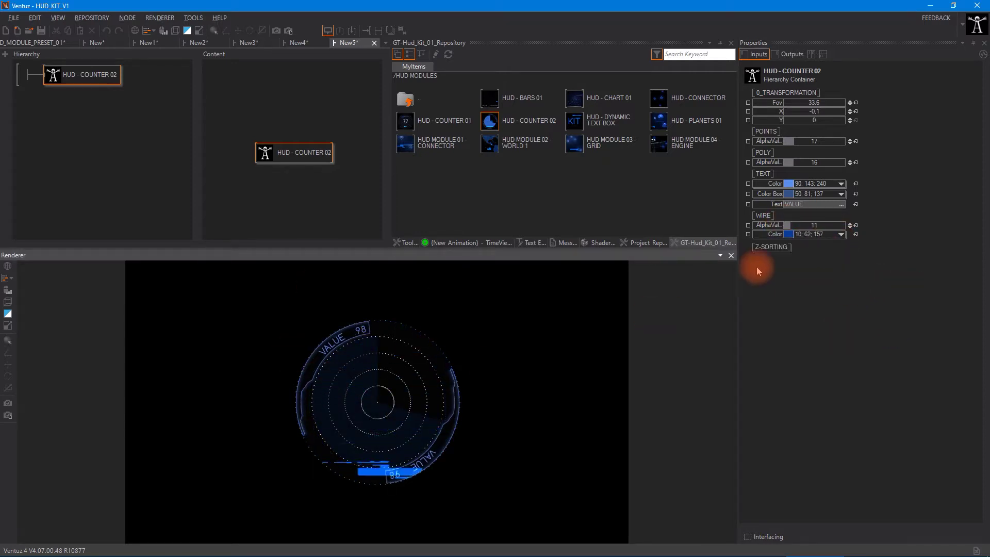
# Step: Replace HUD - COUNTER 02 with HUD - COUNTER 01 from the repository and set its Fov to 32.3
pyautogui.click(67, 84)
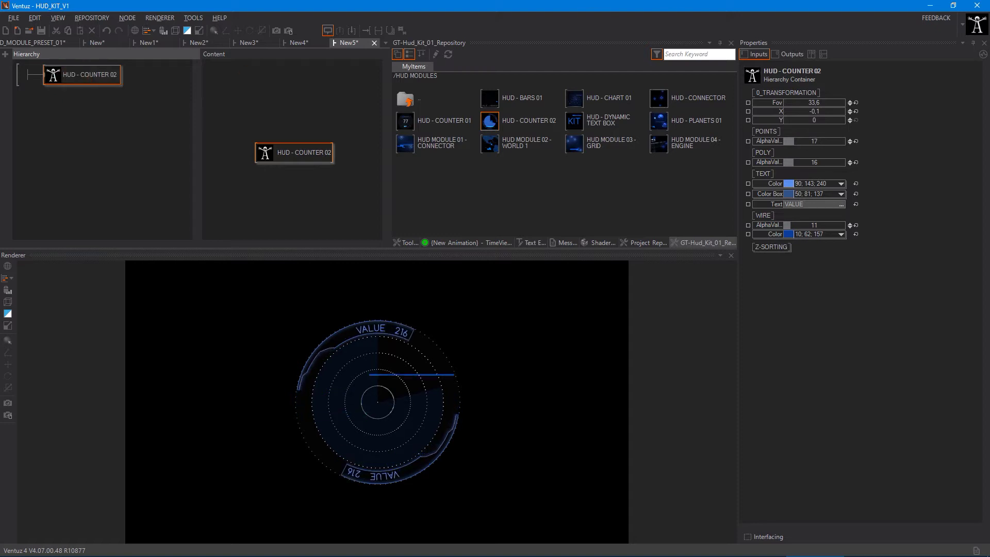
pyautogui.press('Delete')
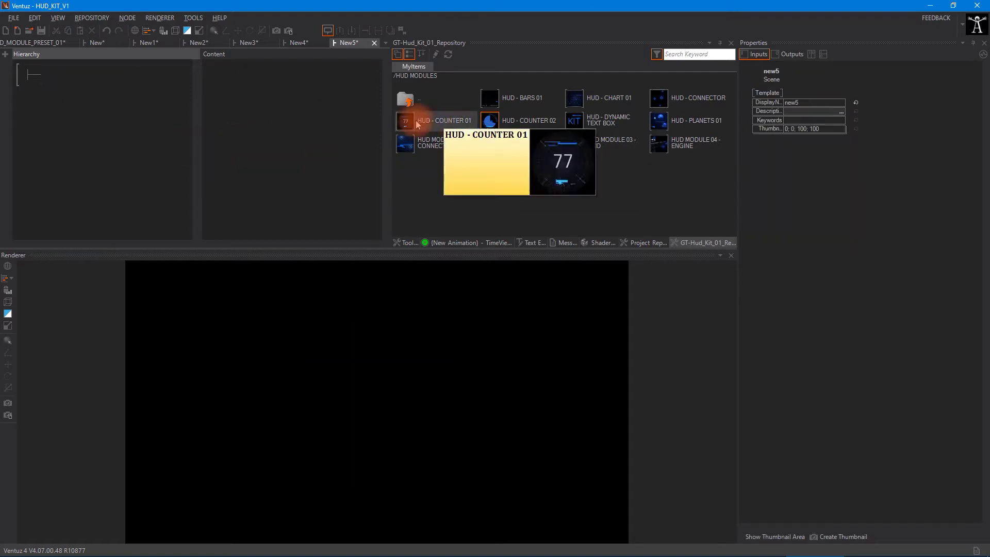
pyautogui.moveTo(416, 120); pyautogui.dragTo(36, 75)
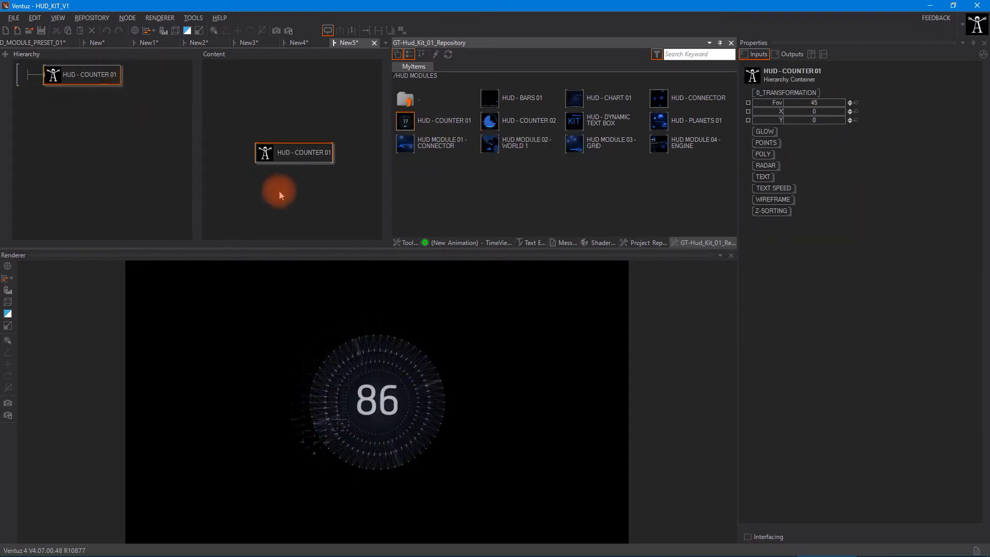
pyautogui.moveTo(787, 102); pyautogui.dragTo(726, 106)
pyautogui.click(500, 377)
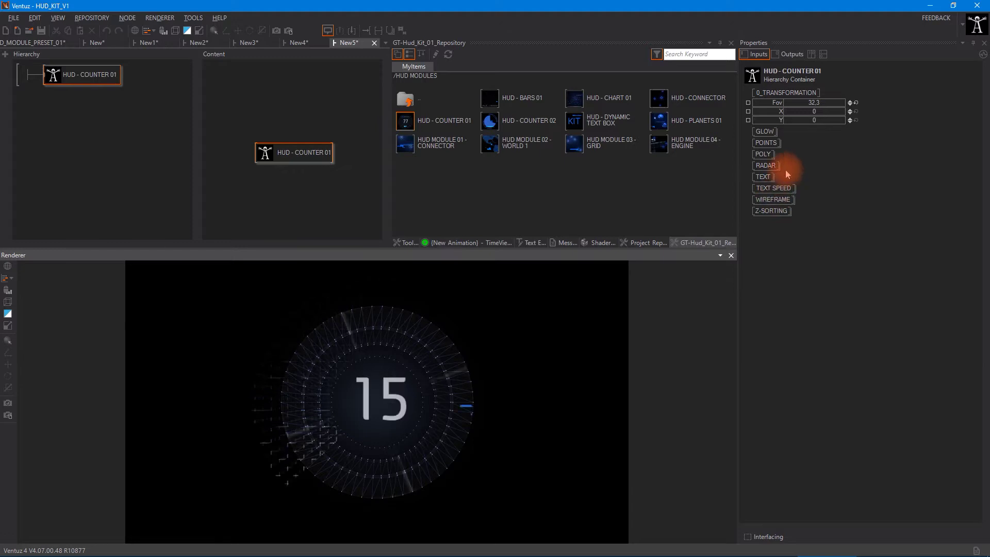
# Step: Check the TEXT settings of HUD - COUNTER 01, enter the container and examine its CIRCLES and RADAR groups
pyautogui.click(765, 179)
pyautogui.click(763, 176)
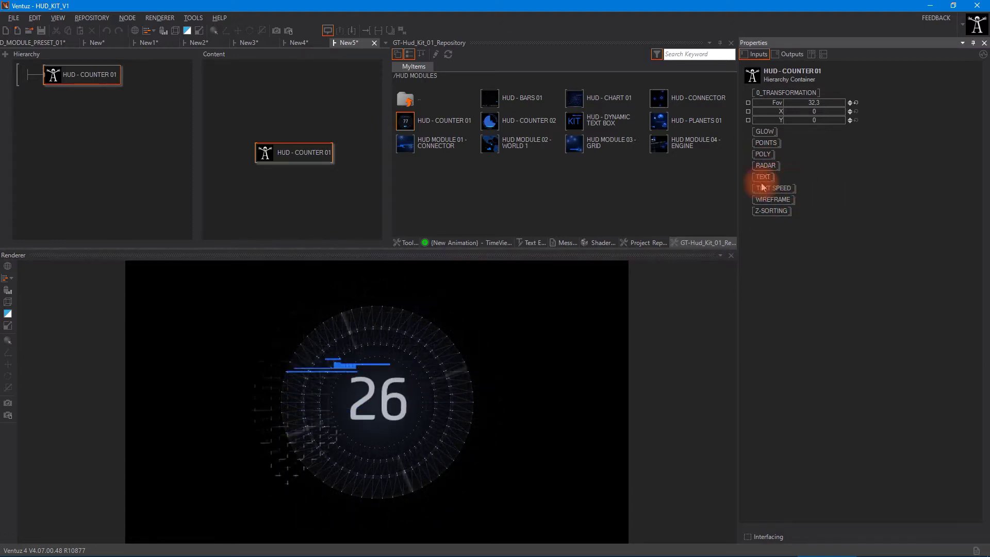
pyautogui.click(53, 73)
pyautogui.doubleClick(53, 72)
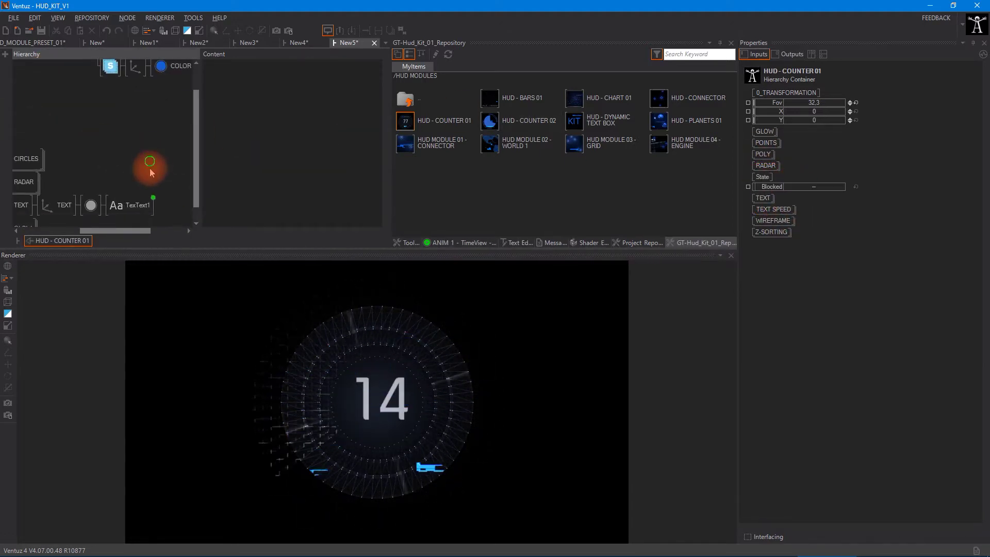
pyautogui.click(45, 99)
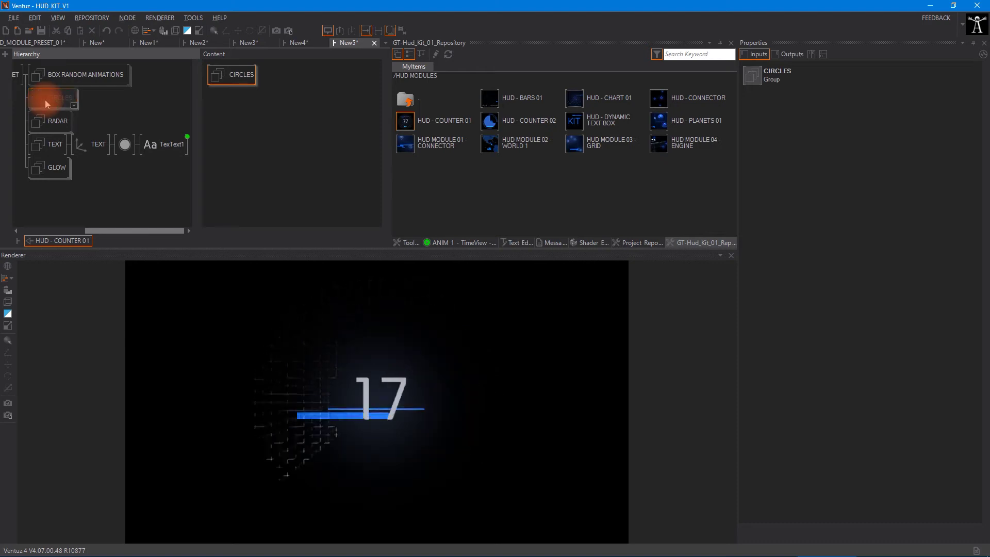
pyautogui.click(60, 130)
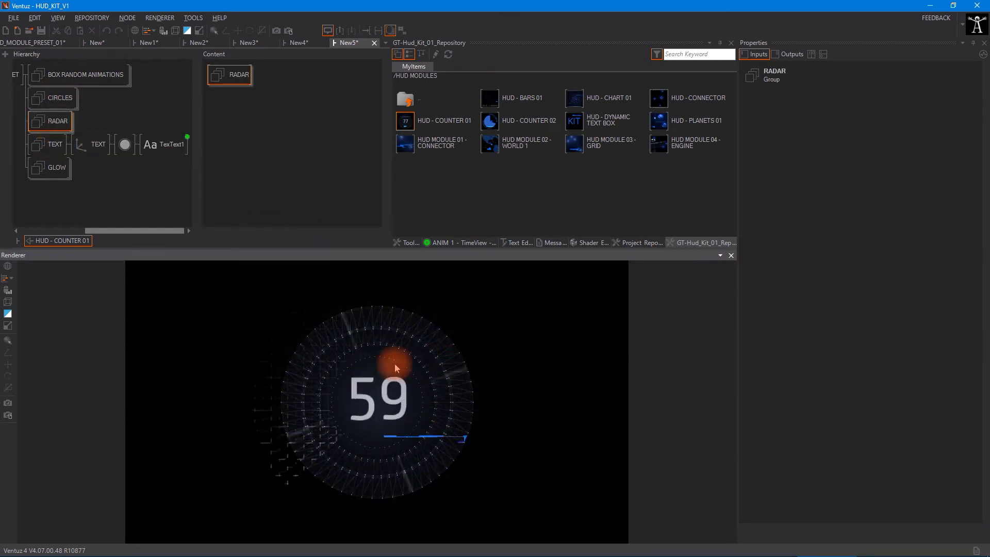
# Step: Expand BOX RANDOM ANIMATIONS and examine its Stencil Set and Stencil Test nodes, temporarily blocking the Stencil Set branch
pyautogui.doubleClick(97, 75)
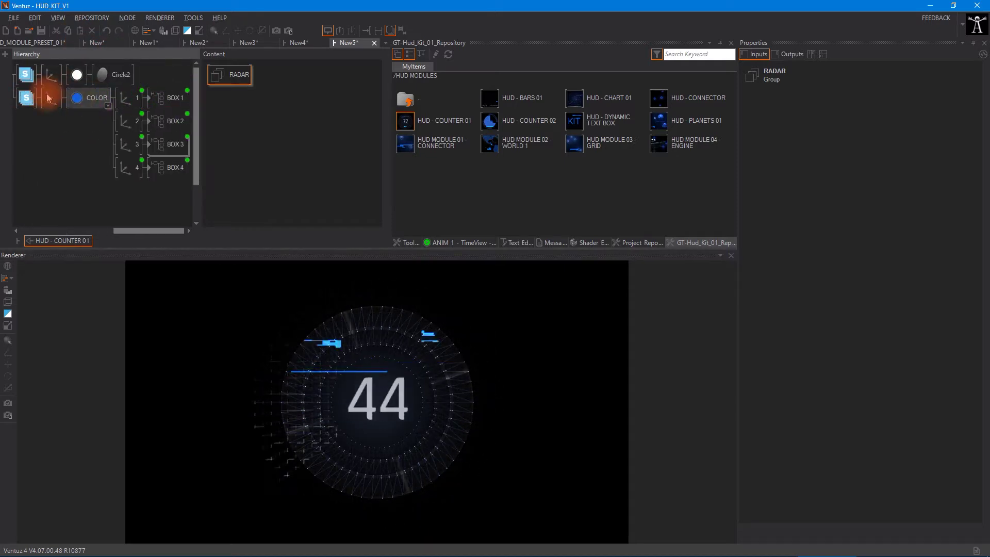
pyautogui.click(25, 74)
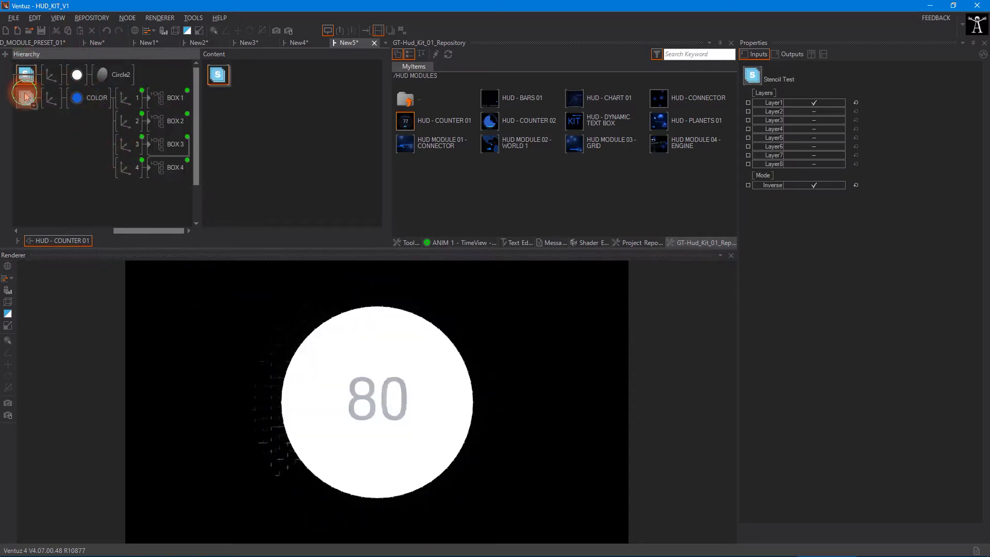
pyautogui.middleClick(22, 78)
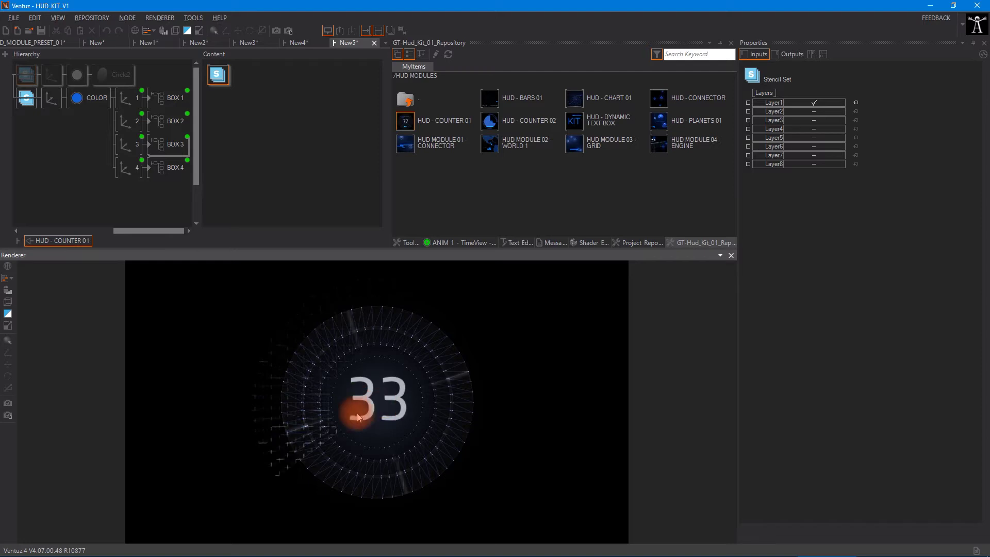
pyautogui.middleClick(22, 75)
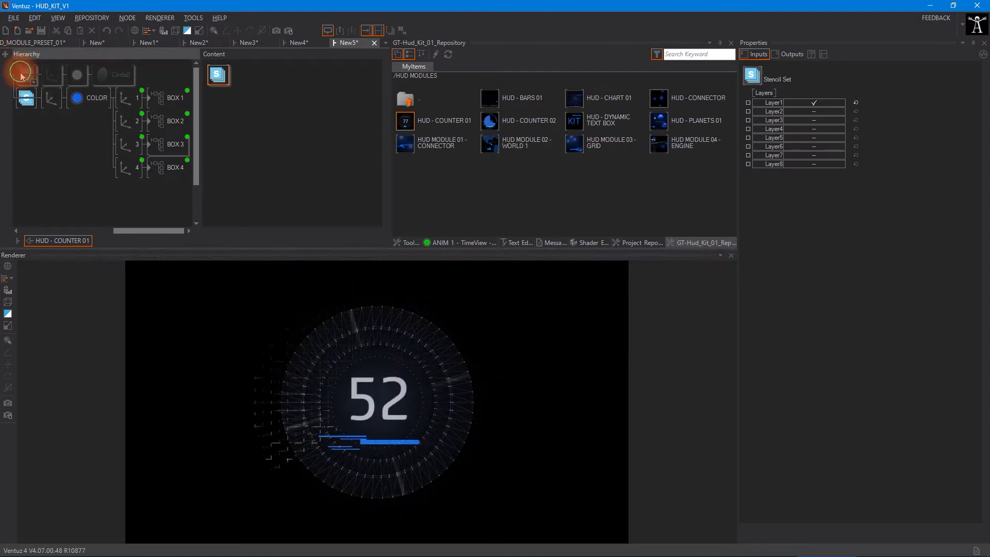
pyautogui.click(23, 103)
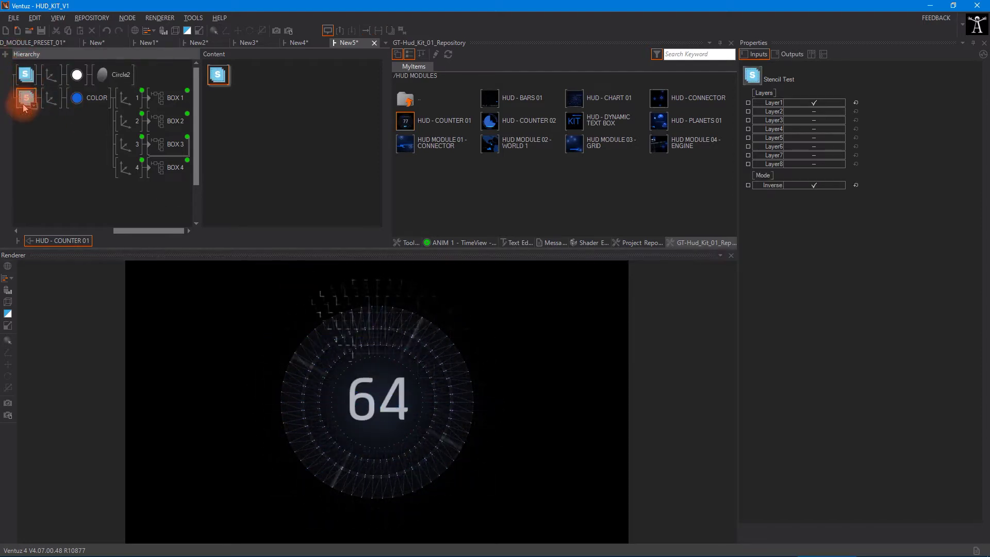
# Step: Create a new empty scene and add HUD - CONNECTOR from the repository to its hierarchy
pyautogui.click(240, 287)
pyautogui.hotkey('ctrl', 'n')
pyautogui.moveTo(659, 101); pyautogui.dragTo(48, 76)
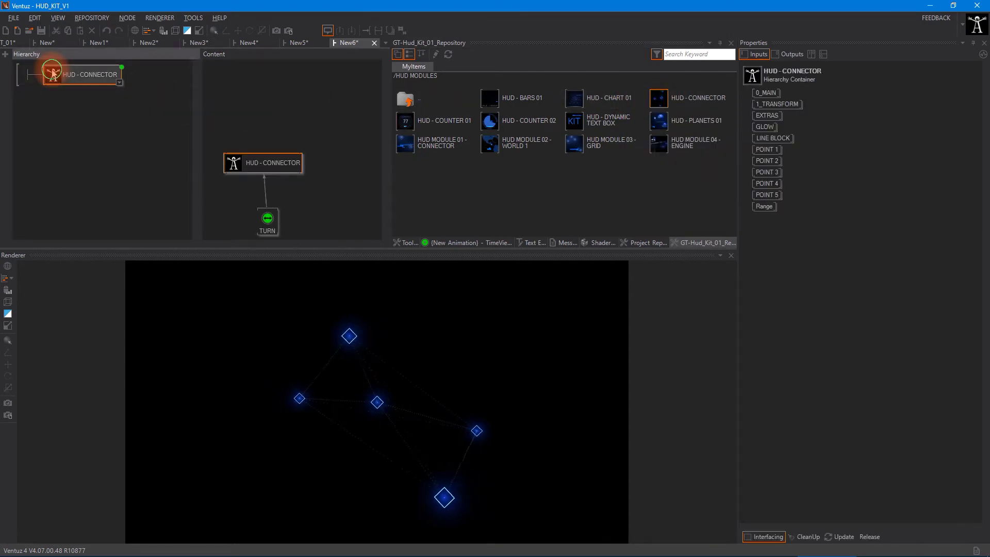
# Step: Set POINT 3 of HUD - CONNECTOR to X -3.5, Y -3.4 and Z 12
pyautogui.click(767, 172)
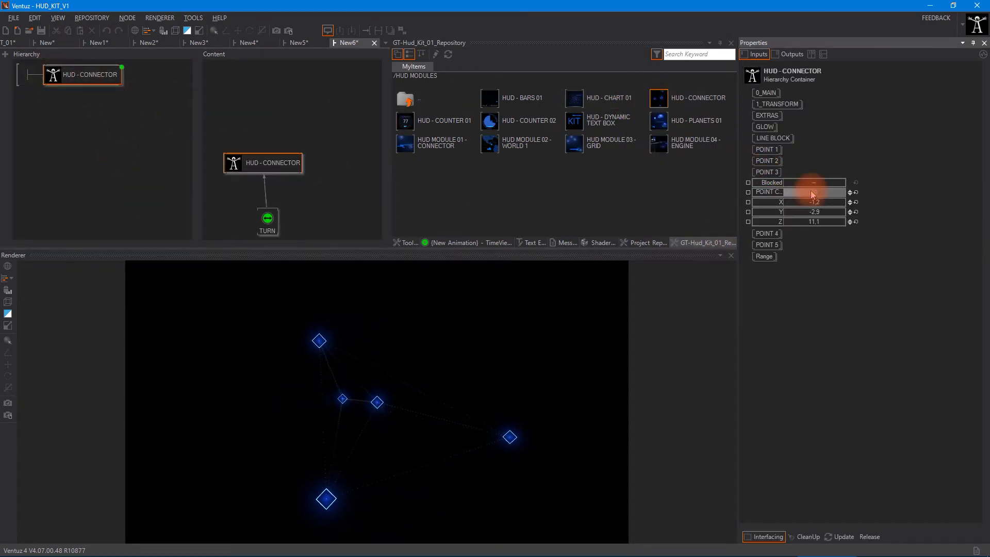
pyautogui.moveTo(868, 214); pyautogui.dragTo(794, 210)
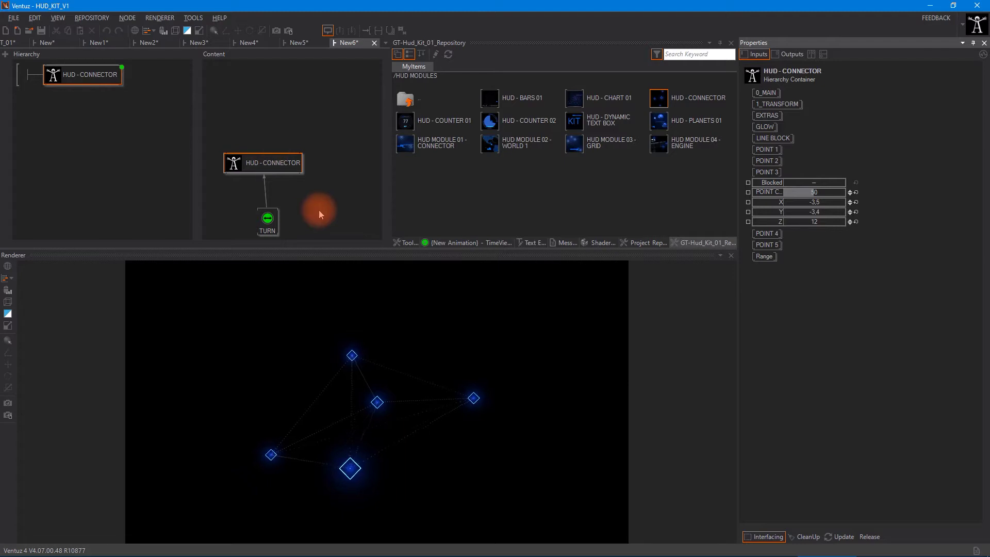
# Step: Delete the TURN node bound to HUD - CONNECTOR and set its RotationX to -35, RotationY to 66, PositionX to 1.3 and scaling factor to 1.42
pyautogui.click(270, 221)
pyautogui.press('Delete')
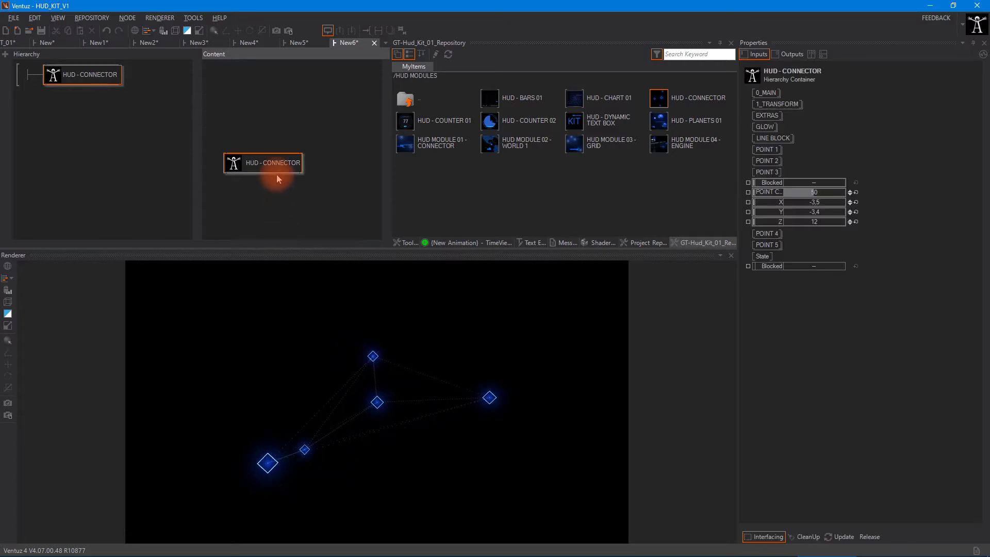
pyautogui.click(762, 94)
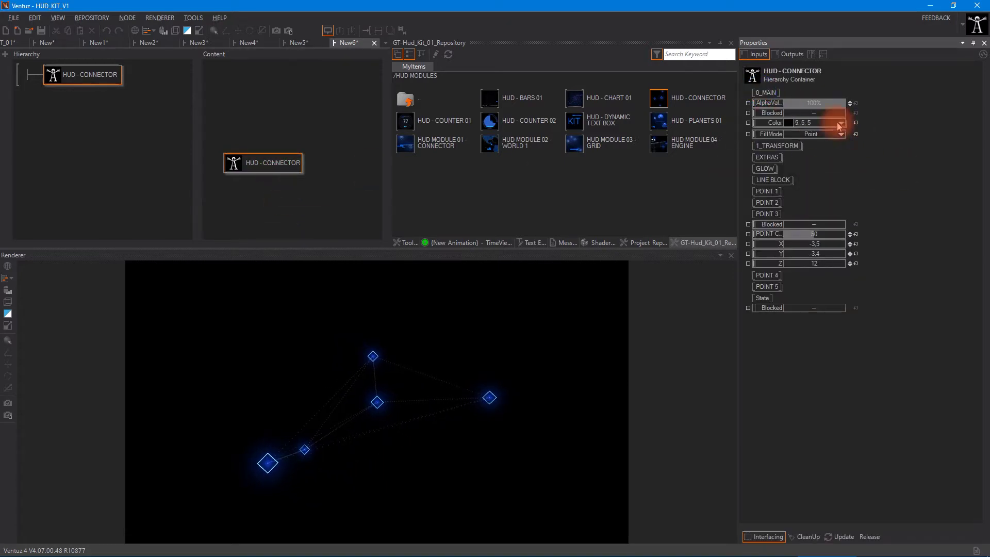
pyautogui.click(778, 146)
pyautogui.click(855, 166)
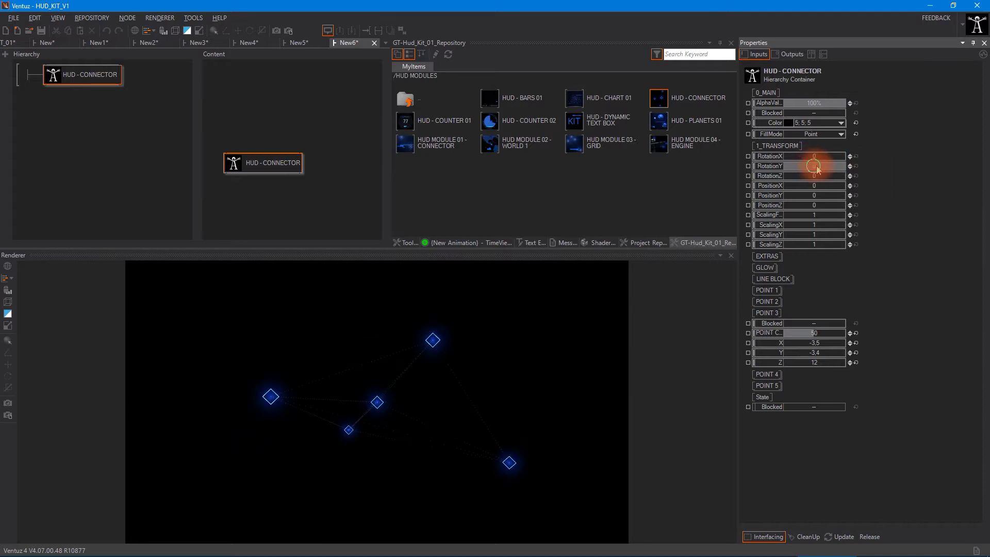
pyautogui.moveTo(816, 168); pyautogui.dragTo(751, 220)
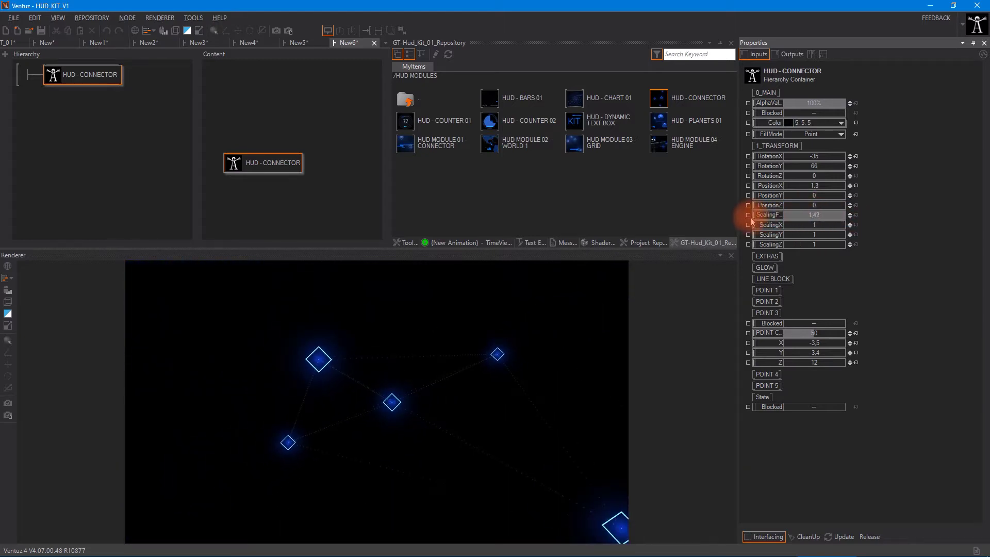
# Step: Set POINT 2 of HUD - CONNECTOR to X 3.9, Y 6, Z -3.5 with point value 18, temporarily blocking the point
pyautogui.click(767, 301)
pyautogui.moveTo(815, 331)
pyautogui.mouseDown()
pyautogui.moveTo(786, 340)
pyautogui.moveTo(826, 343)
pyautogui.moveTo(818, 347)
pyautogui.mouseUp()
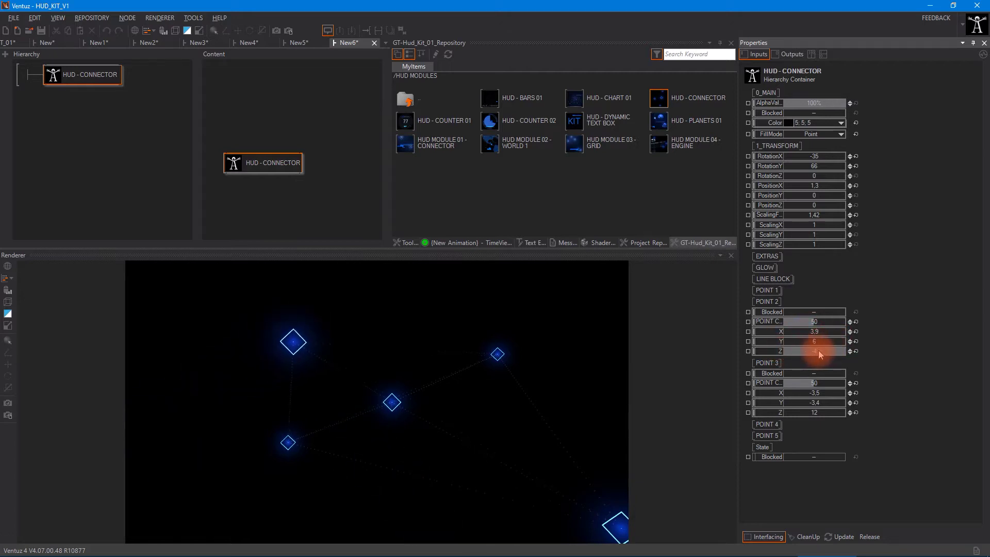
pyautogui.click(819, 322)
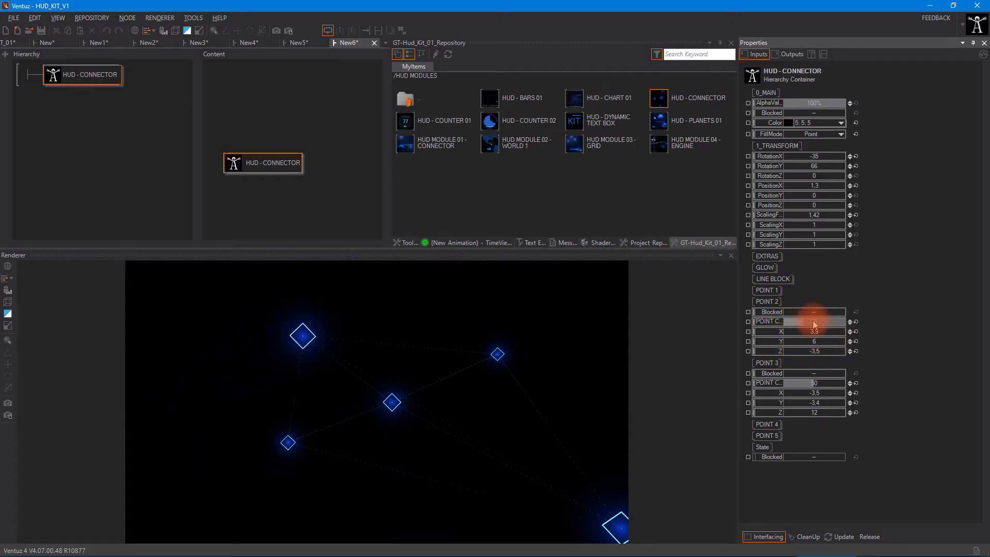
pyautogui.click(382, 392)
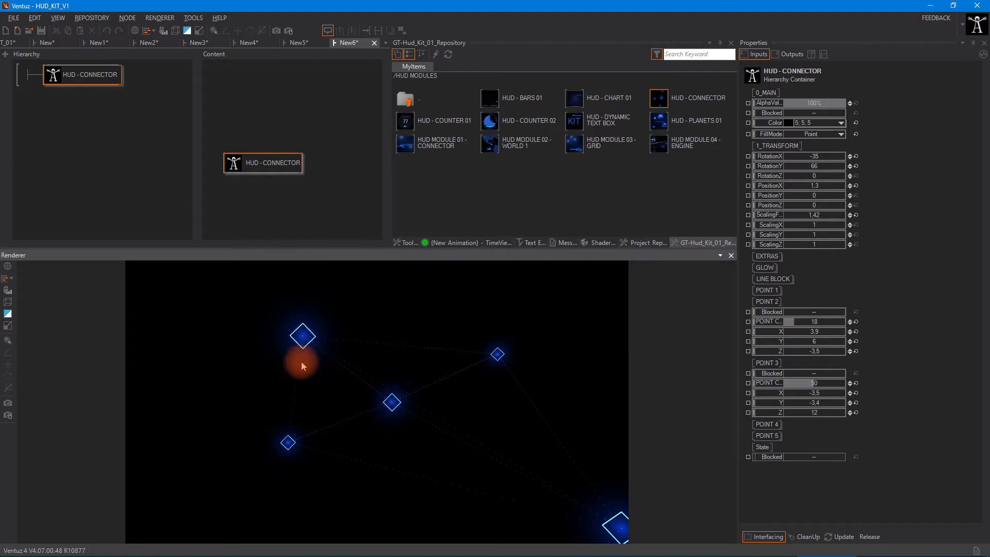
pyautogui.click(815, 312)
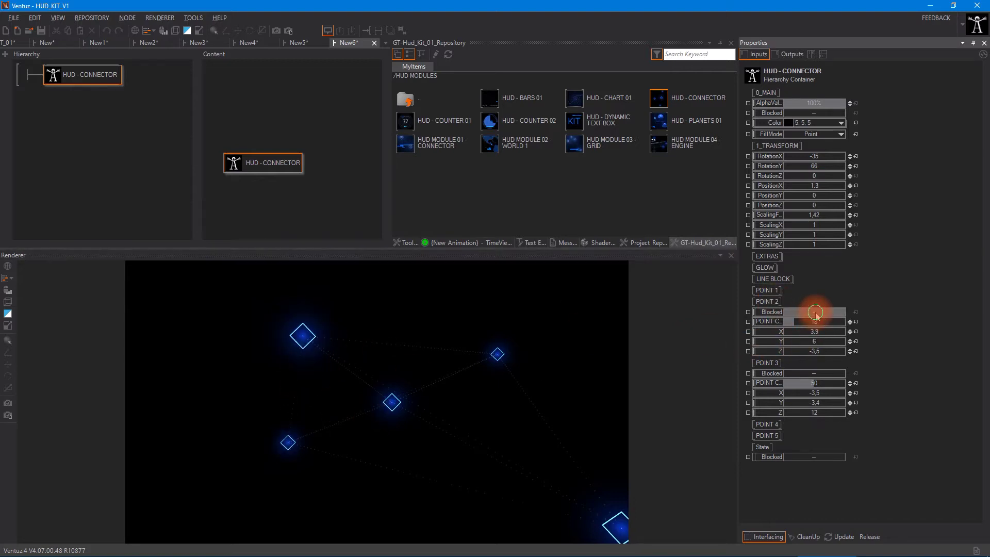
pyautogui.click(330, 404)
pyautogui.click(767, 302)
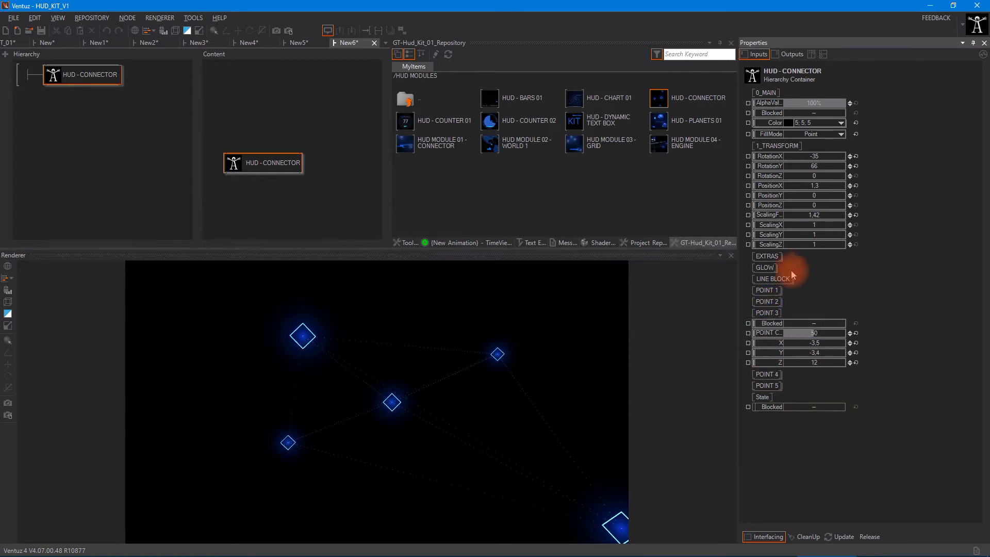
# Step: Temporarily block Lines 1 to 5 of HUD - CONNECTOR and set POINT 3's Y to -6.4
pyautogui.click(773, 279)
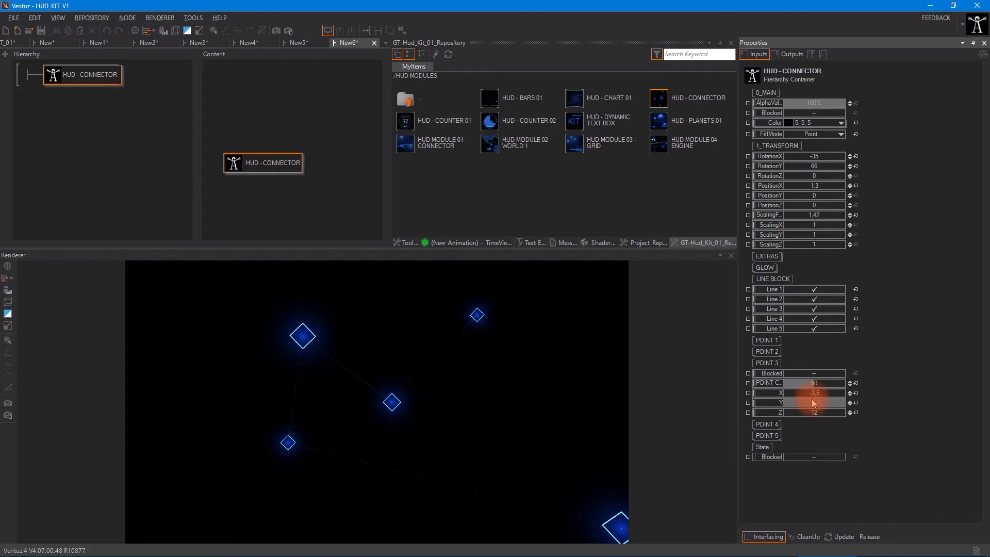
pyautogui.click(407, 404)
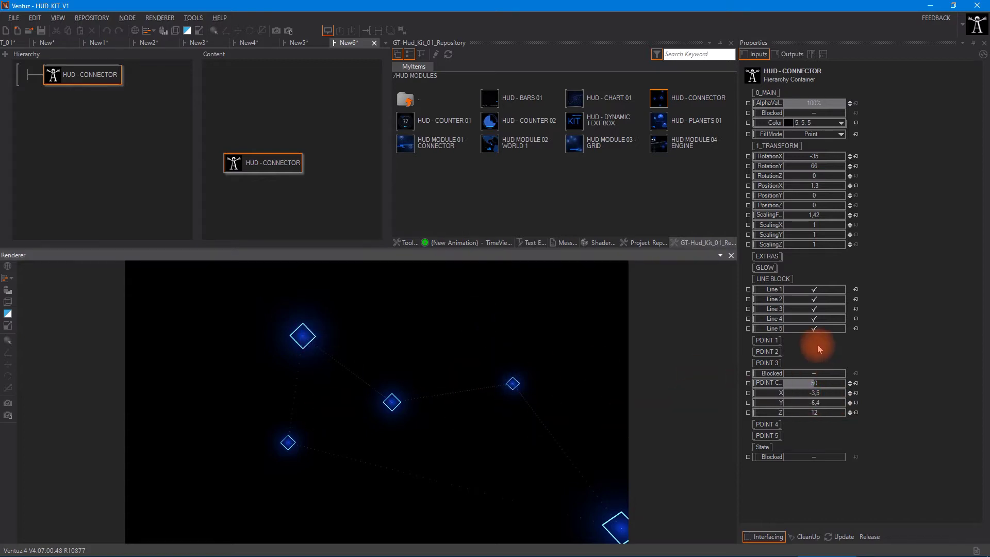
pyautogui.click(813, 329)
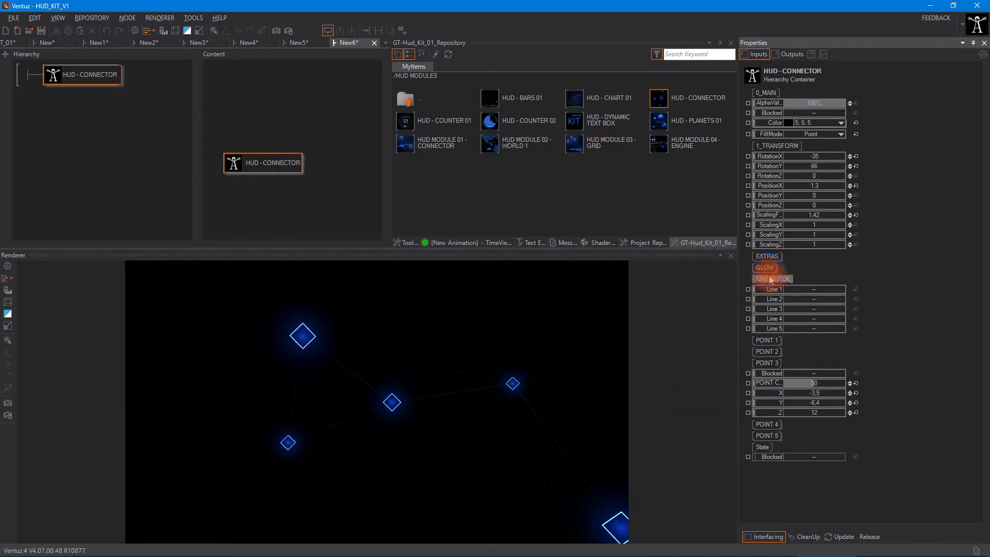
# Step: Set the GLOW color of HUD - CONNECTOR to 26; 55; 142 and its alpha to 71.8, and increase the glow scale
pyautogui.click(767, 270)
pyautogui.click(817, 297)
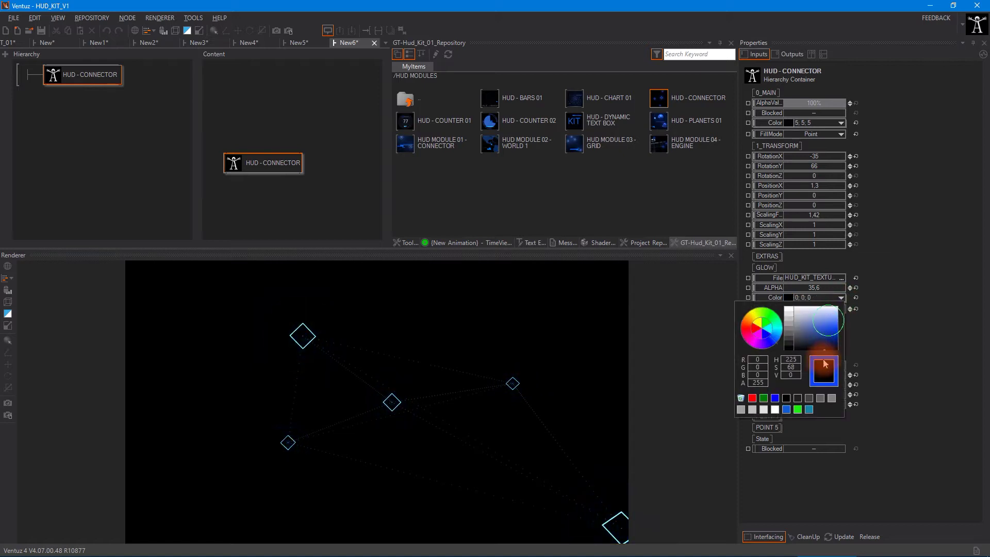
pyautogui.moveTo(823, 359)
pyautogui.mouseDown()
pyautogui.moveTo(785, 318)
pyautogui.moveTo(827, 344)
pyautogui.mouseUp()
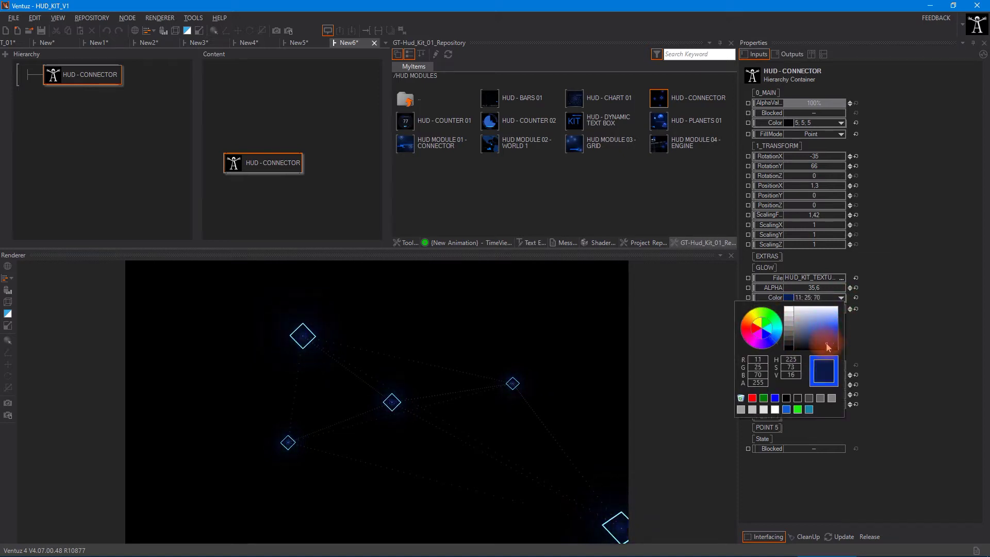
pyautogui.click(895, 337)
pyautogui.click(827, 289)
pyautogui.moveTo(891, 295)
pyautogui.mouseDown()
pyautogui.moveTo(913, 302)
pyautogui.moveTo(902, 300)
pyautogui.mouseUp()
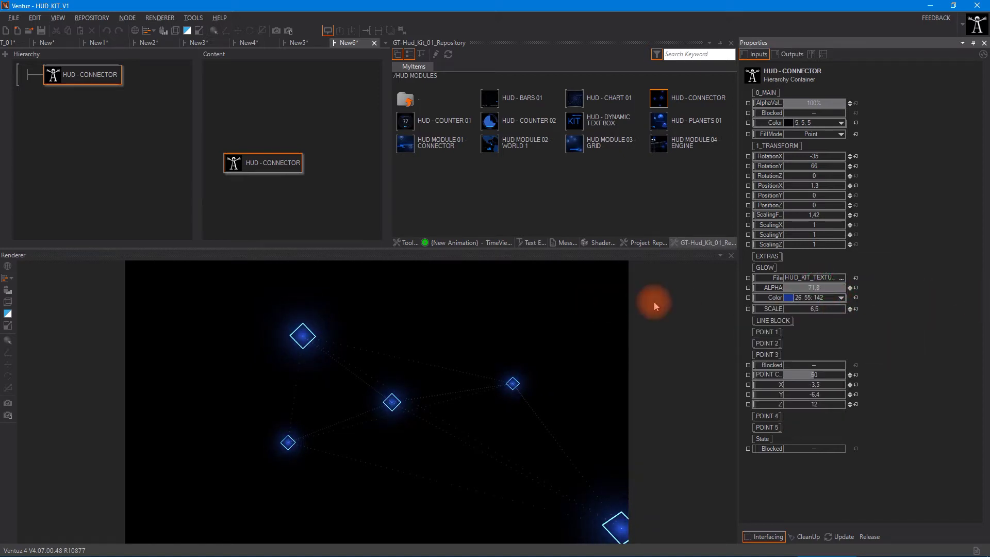
pyautogui.click(654, 301)
pyautogui.moveTo(816, 306)
pyautogui.mouseDown()
pyautogui.moveTo(943, 316)
pyautogui.moveTo(831, 312)
pyautogui.mouseUp()
pyautogui.click(758, 268)
# Step: Change the EXTRAS color of HUD - CONNECTOR to 197; 214; 246 and test switching the extras off and on
pyautogui.click(762, 258)
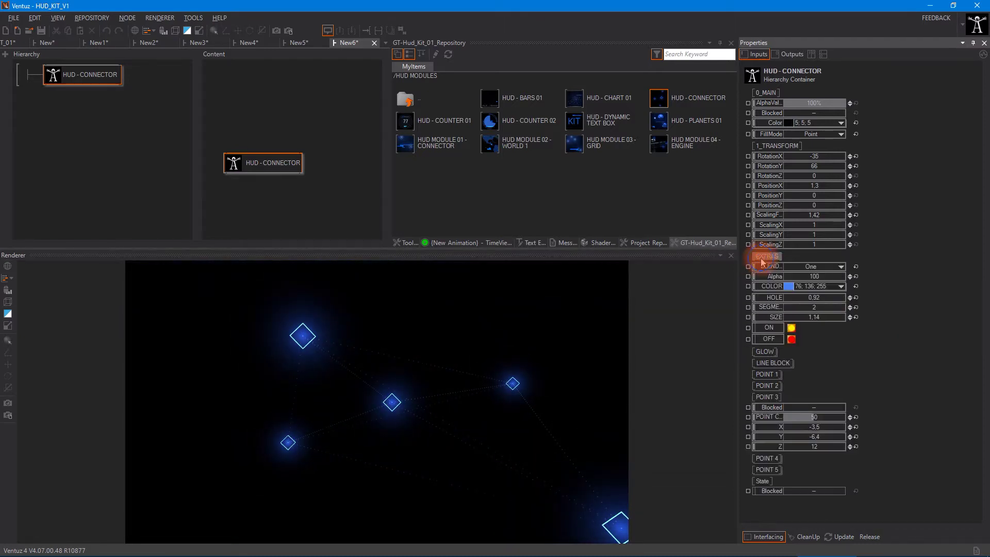
pyautogui.click(840, 266)
pyautogui.click(897, 267)
pyautogui.click(840, 286)
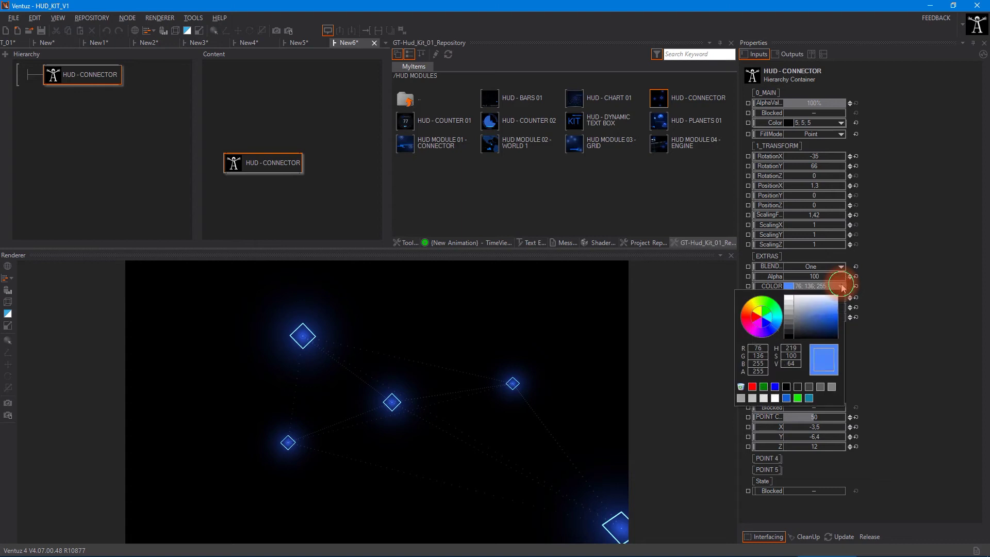
pyautogui.moveTo(818, 318); pyautogui.dragTo(828, 300)
pyautogui.click(934, 336)
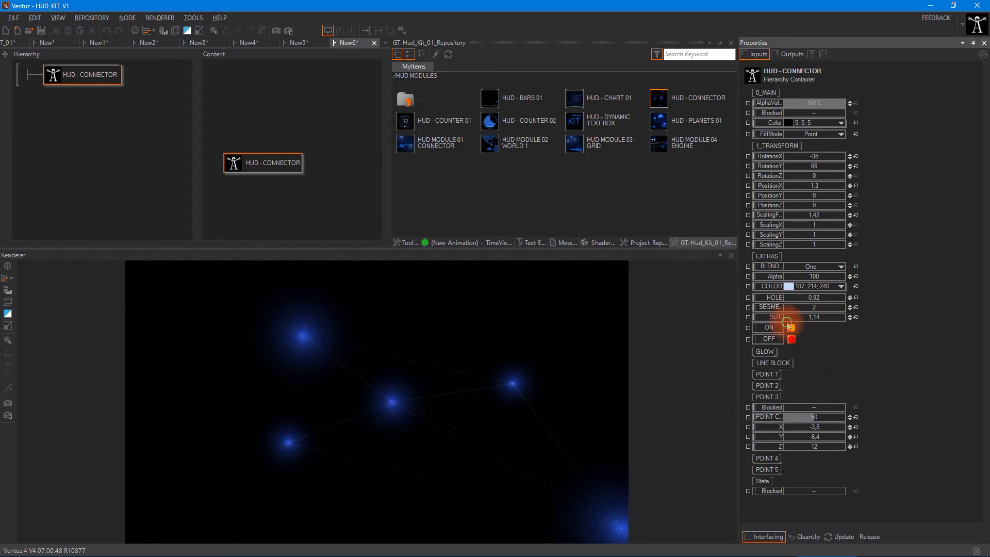
pyautogui.click(394, 366)
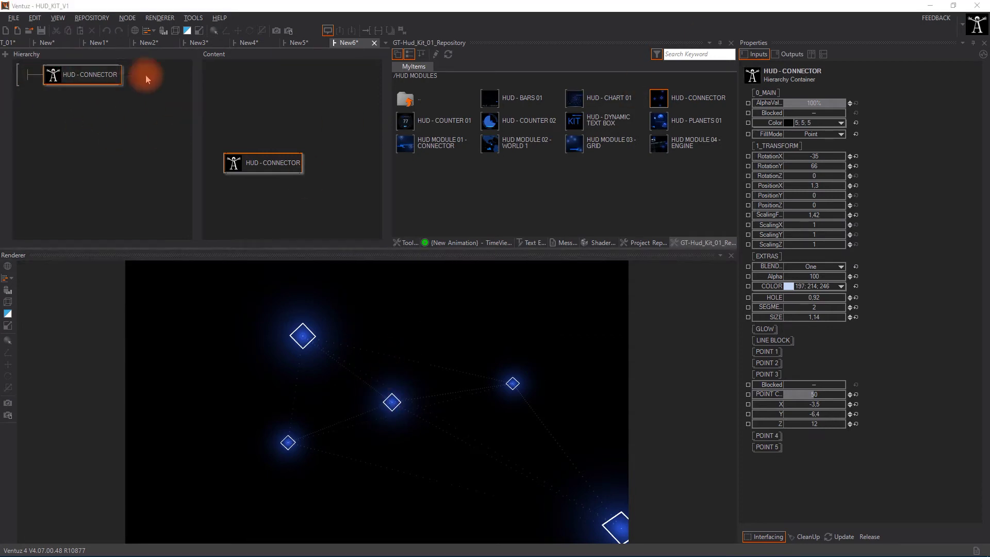
# Step: Create a new empty scene and add HUD - CHART 01 from the repository to its hierarchy
pyautogui.click(7, 33)
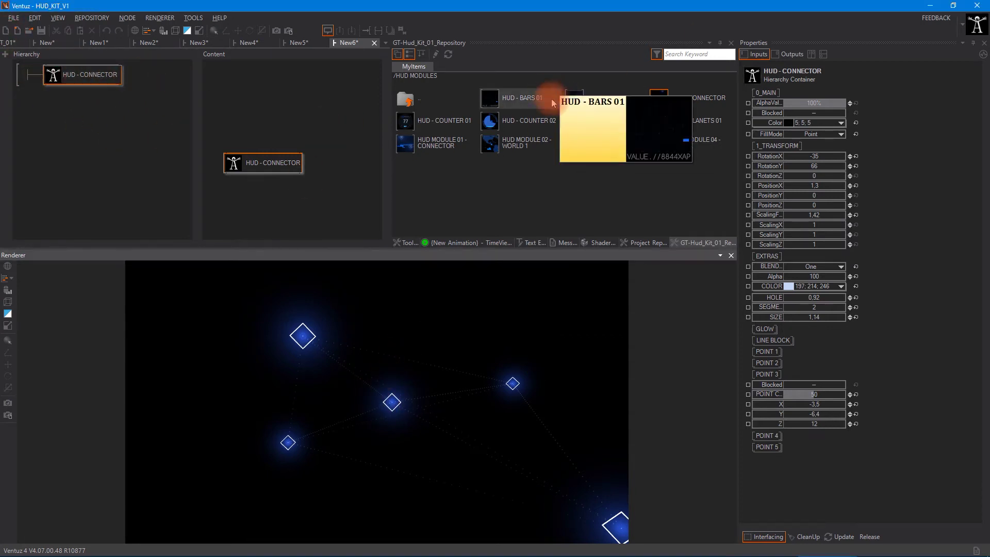
pyautogui.click(6, 31)
pyautogui.click(126, 98)
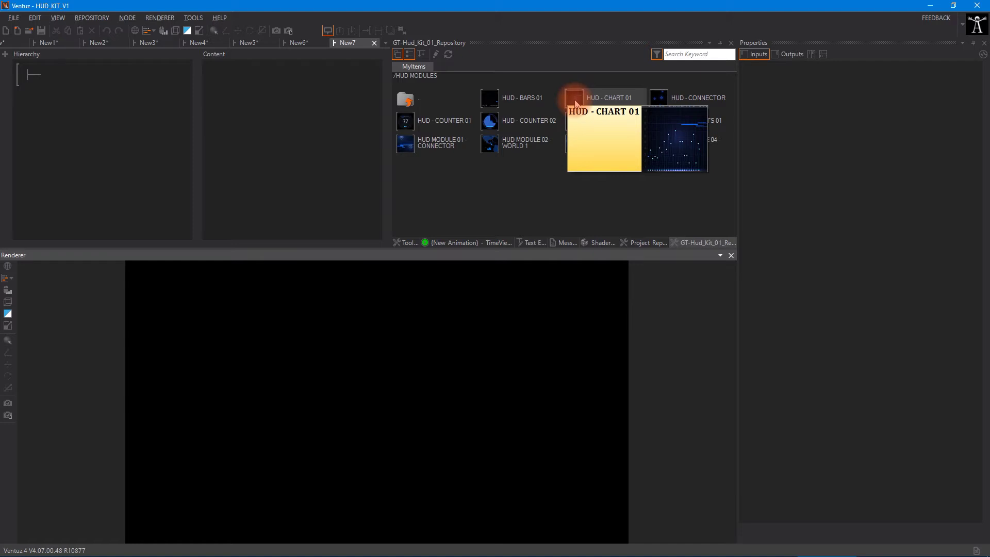
pyautogui.moveTo(574, 99); pyautogui.dragTo(172, 103)
pyautogui.moveTo(34, 74); pyautogui.dragTo(35, 74)
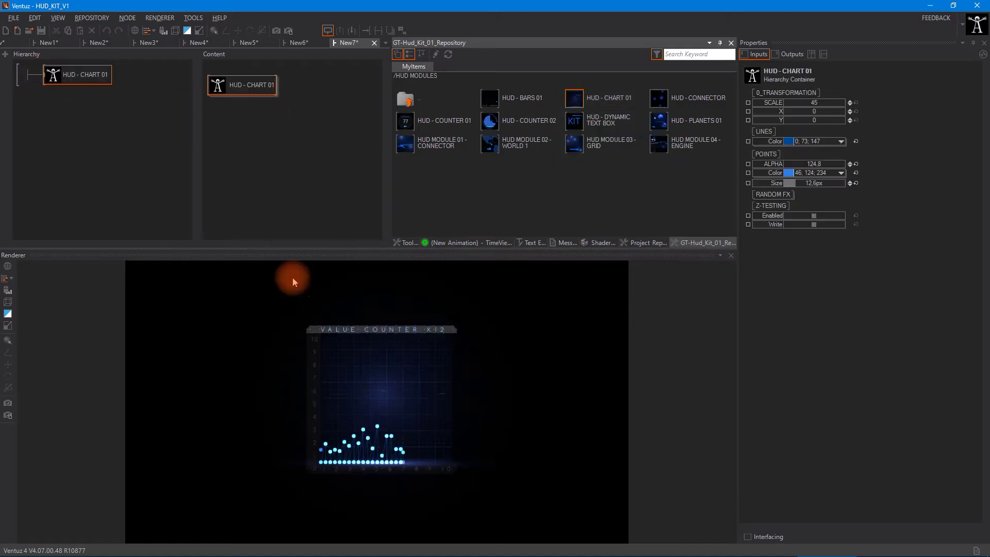
# Step: Set the scale of HUD - CHART 01 to 33.9 and the size of its points to 6.8px
pyautogui.click(78, 74)
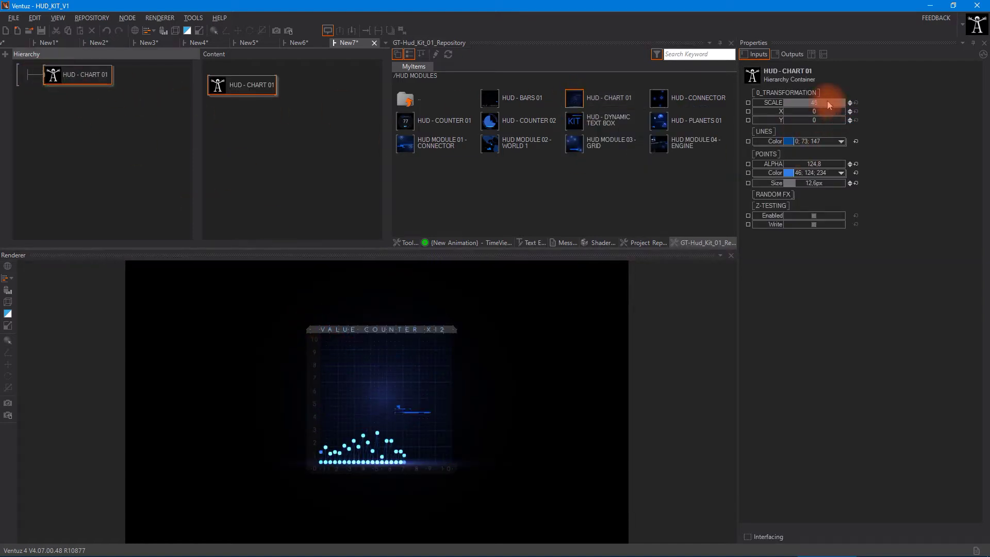
pyautogui.moveTo(828, 102); pyautogui.dragTo(726, 133)
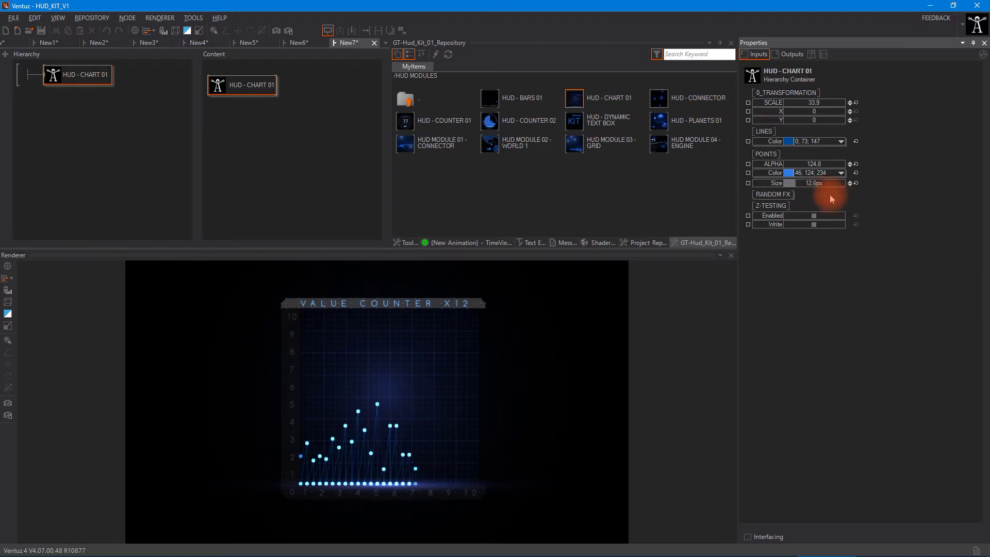
pyautogui.moveTo(813, 185)
pyautogui.mouseDown()
pyautogui.moveTo(844, 186)
pyautogui.moveTo(792, 188)
pyautogui.moveTo(948, 175)
pyautogui.moveTo(810, 190)
pyautogui.mouseUp()
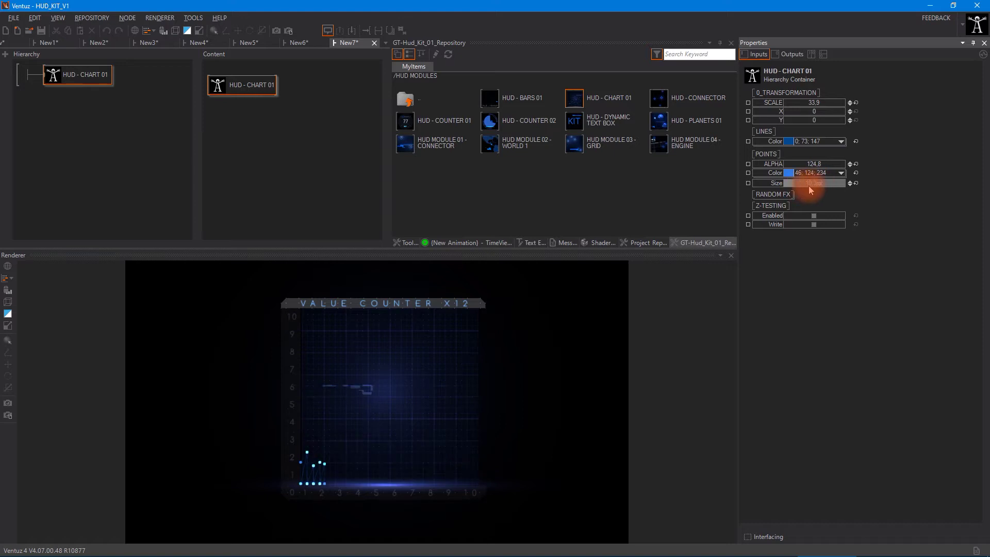
# Step: Set the first RANDOM FX color of HUD - CHART 01 to 163; 132; 117
pyautogui.click(774, 194)
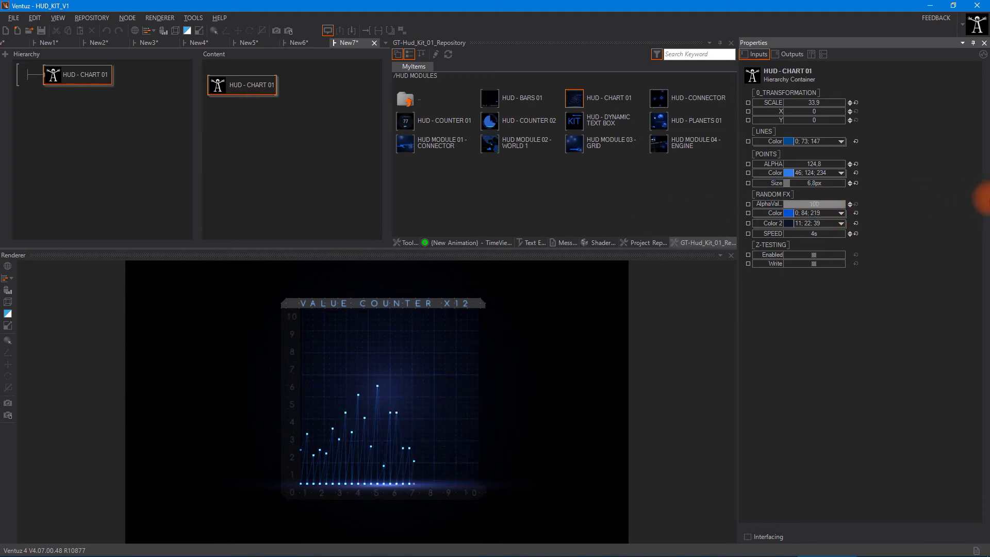
pyautogui.click(838, 213)
pyautogui.click(750, 244)
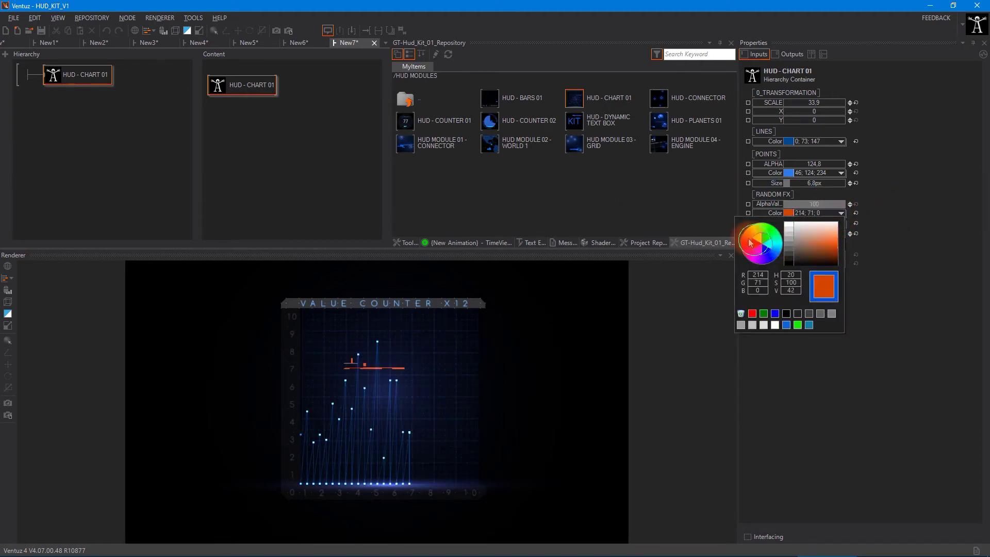
pyautogui.click(803, 241)
pyautogui.click(883, 234)
# Step: Set Color 2 of the chart's RANDOM FX to the red 180; 31; 8
pyautogui.click(840, 223)
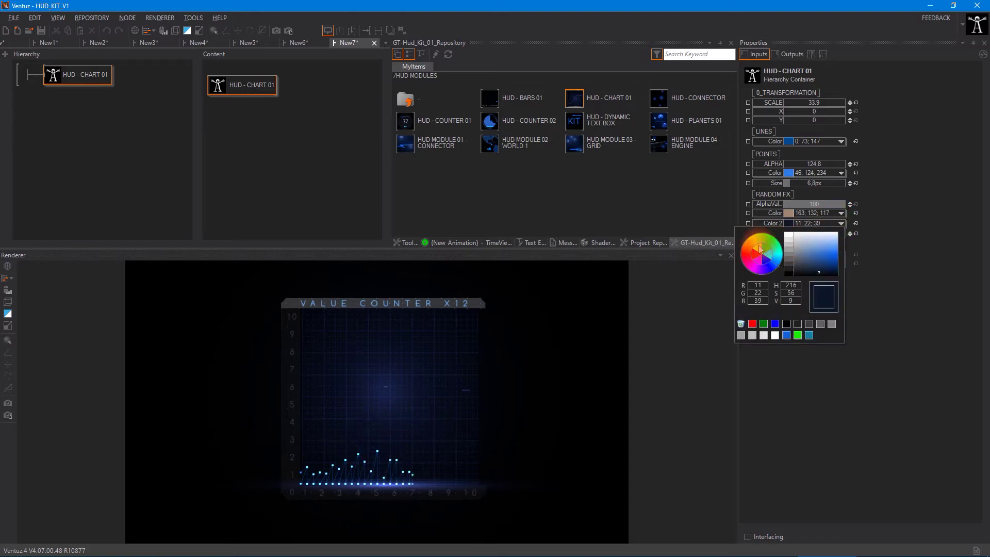
pyautogui.click(838, 257)
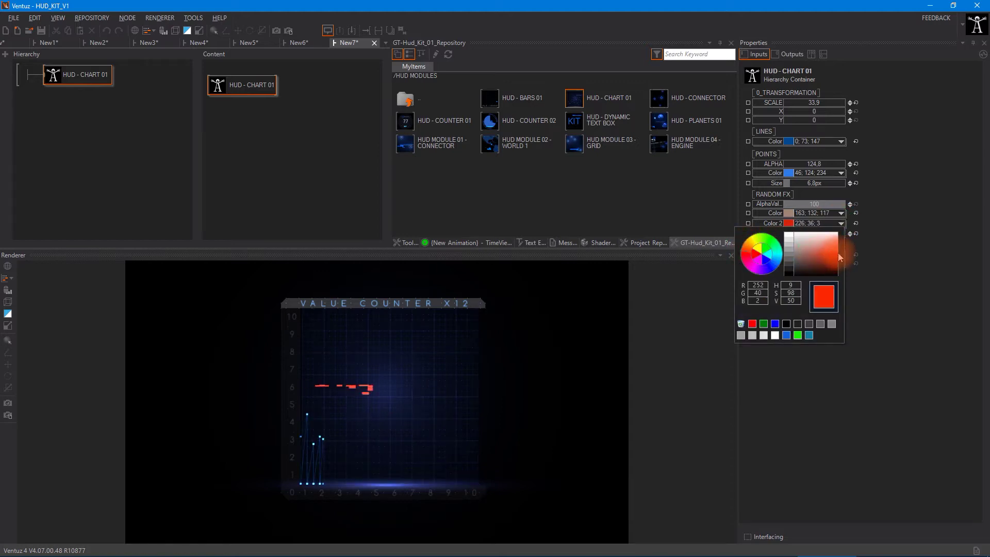
pyautogui.click(899, 249)
pyautogui.click(841, 223)
pyautogui.moveTo(827, 249); pyautogui.dragTo(822, 266)
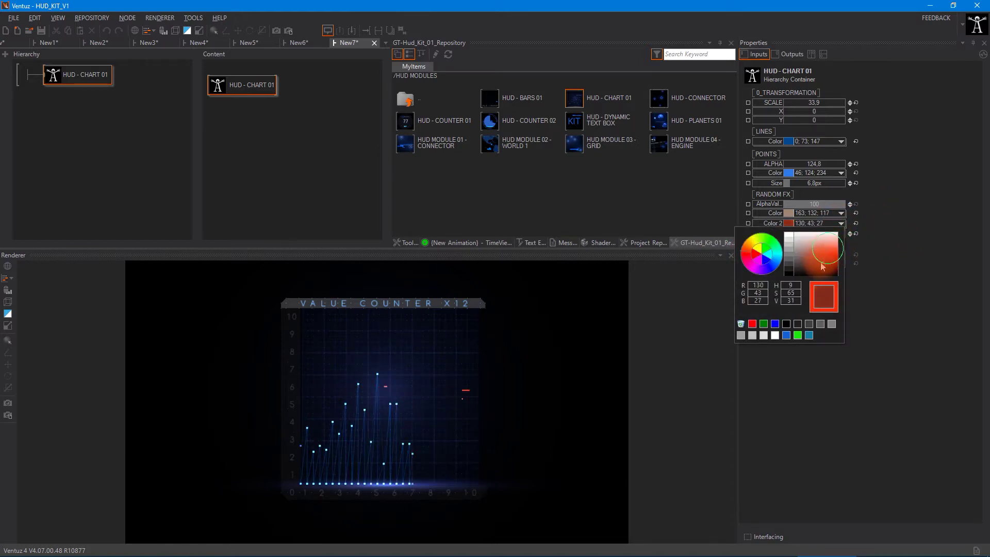
pyautogui.click(897, 258)
pyautogui.click(842, 224)
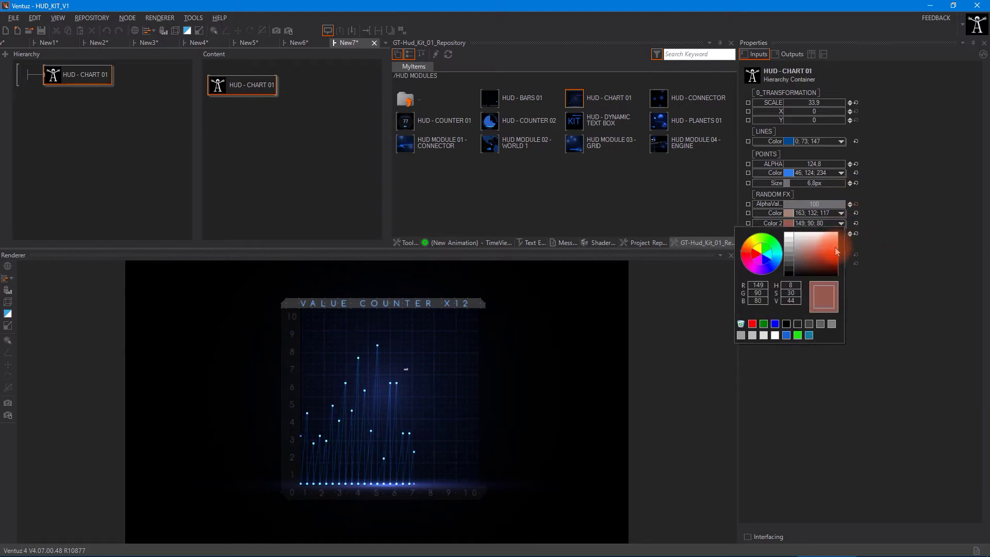
pyautogui.click(865, 257)
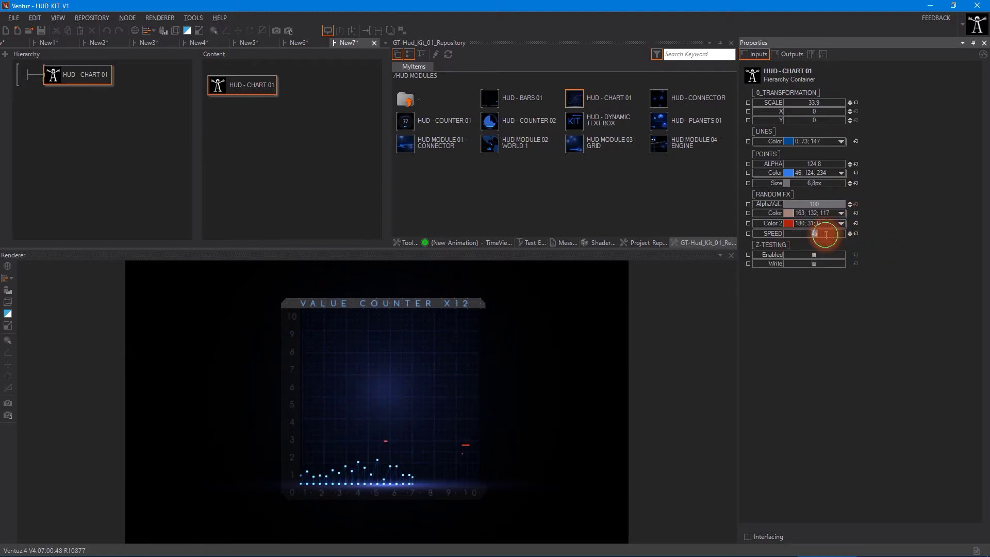
# Step: Try a RANDOM FX speed of 11s, set it to 2s, and collapse the RANDOM FX settings
pyautogui.press('Return')
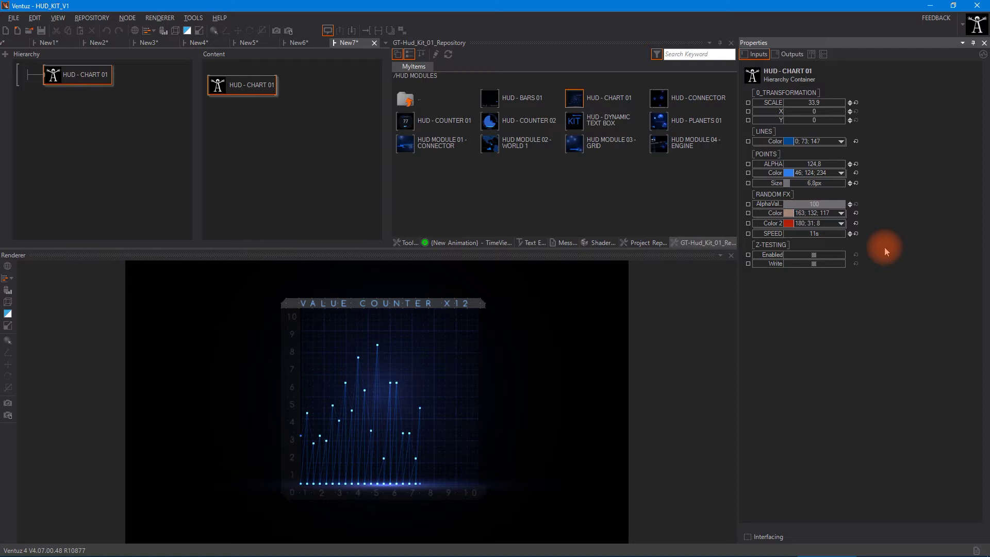
pyautogui.click(834, 234)
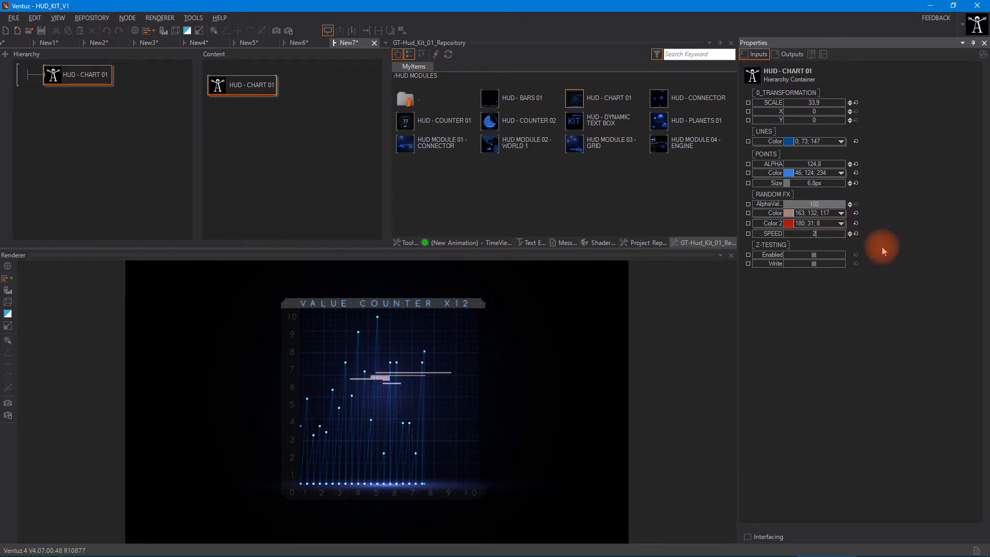
pyautogui.moveTo(827, 237); pyautogui.dragTo(817, 215)
pyautogui.click(772, 194)
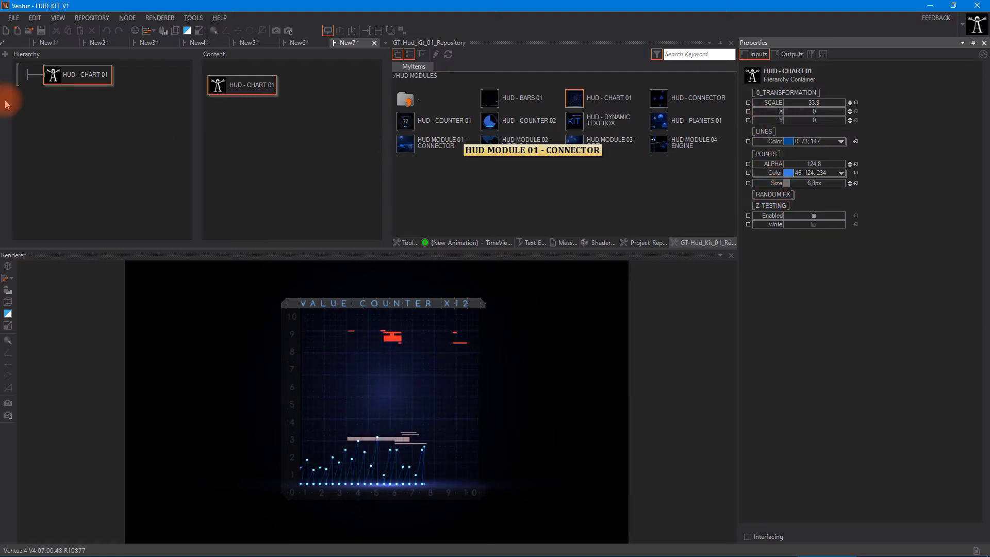
# Step: Examine the groups inside the HUD - CHART 01 container, including its grid, frames and chart, and return to the scene level
pyautogui.doubleClick(46, 82)
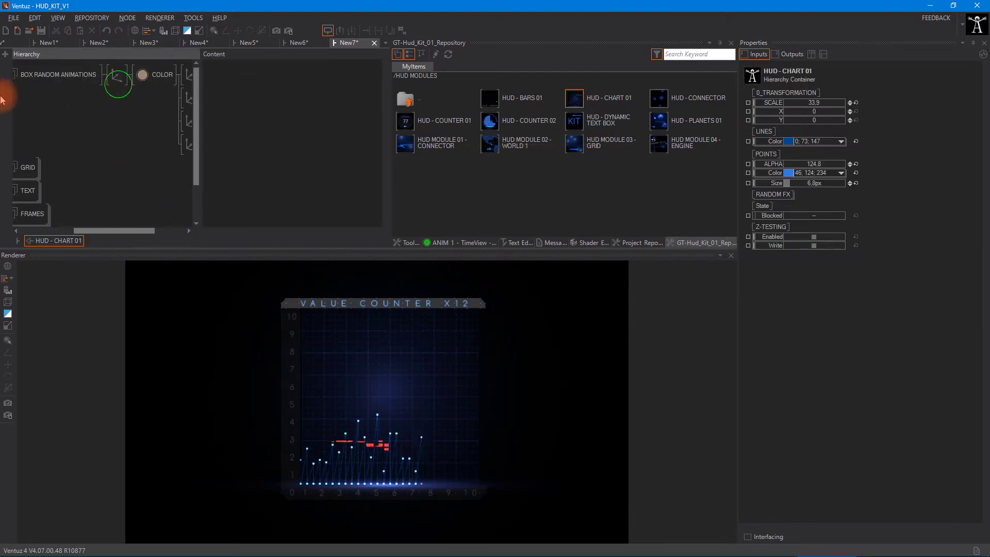
pyautogui.click(50, 82)
pyautogui.doubleClick(50, 82)
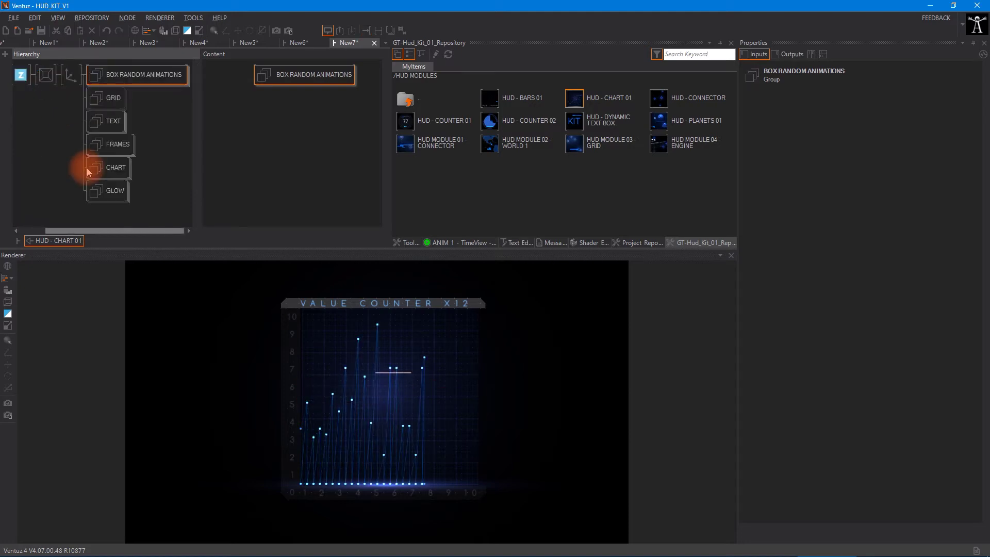
pyautogui.click(106, 97)
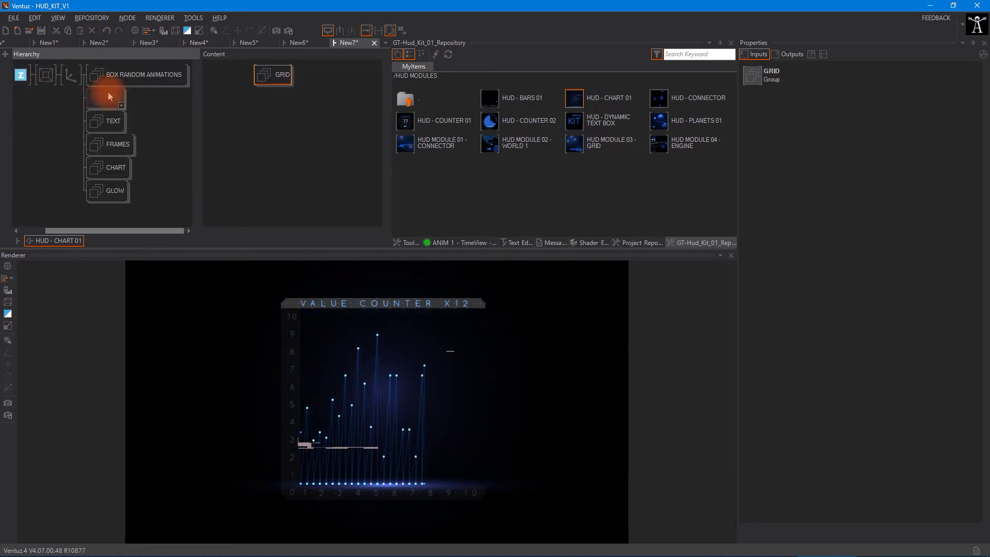
pyautogui.click(106, 169)
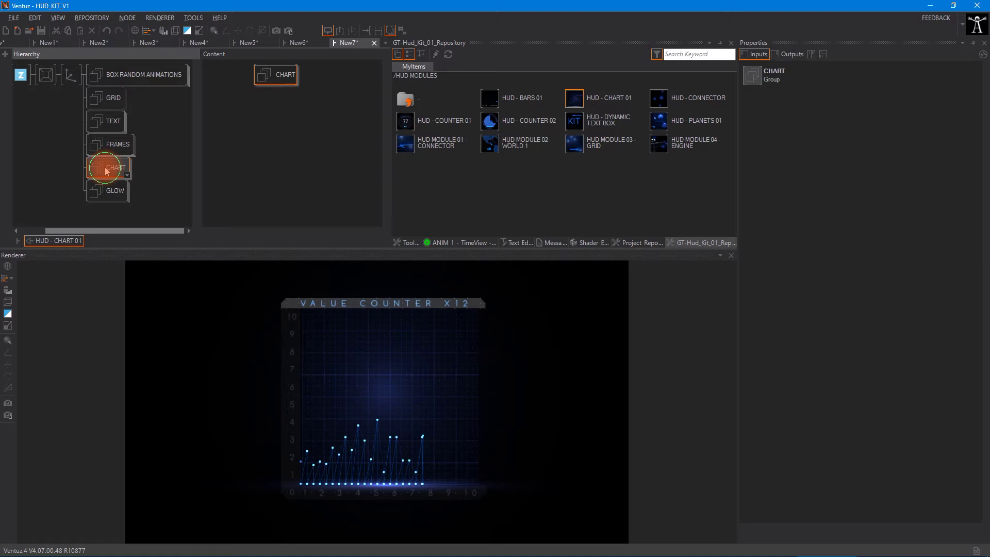
pyautogui.click(119, 156)
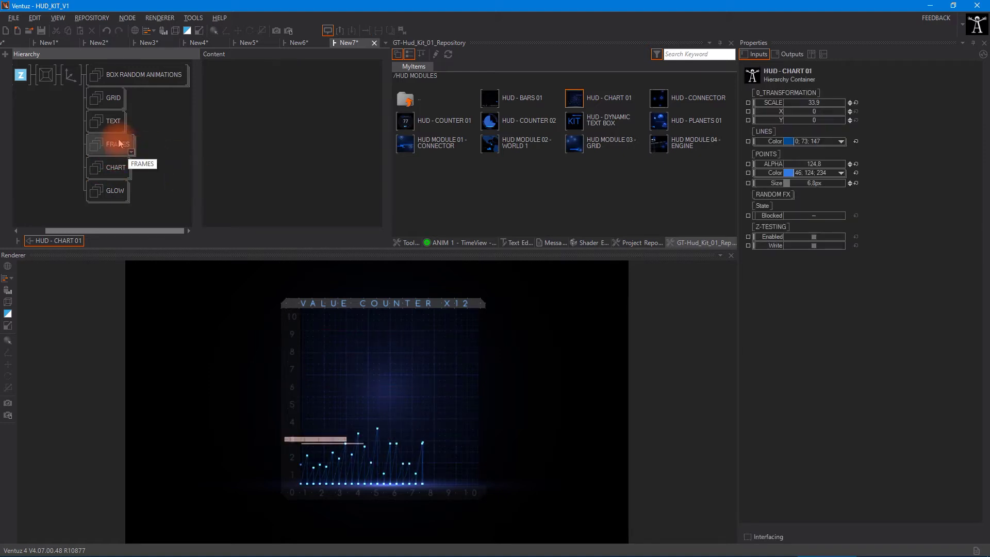
pyautogui.click(48, 99)
pyautogui.click(25, 76)
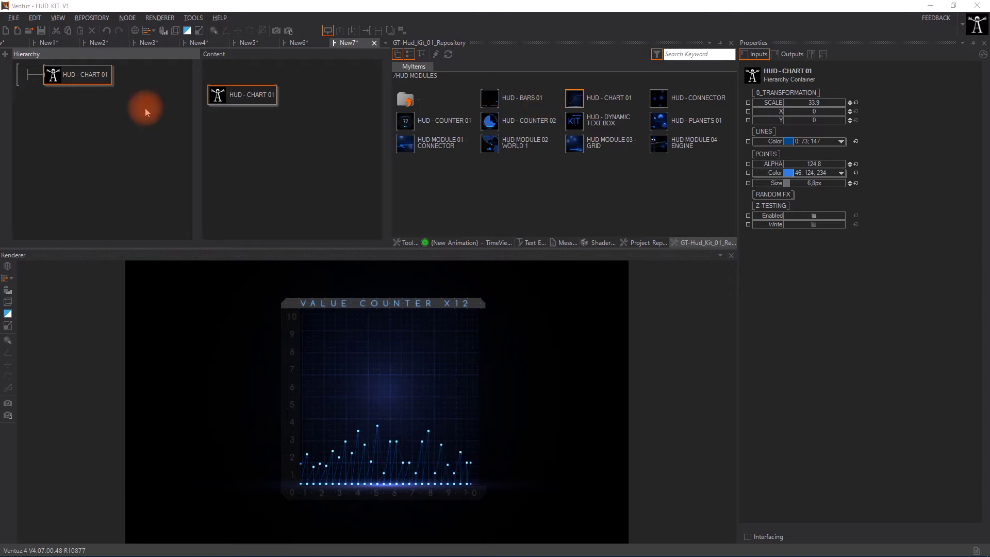
# Step: Create a new scene and load the HUD - BARS 01 module into it
pyautogui.click(4, 32)
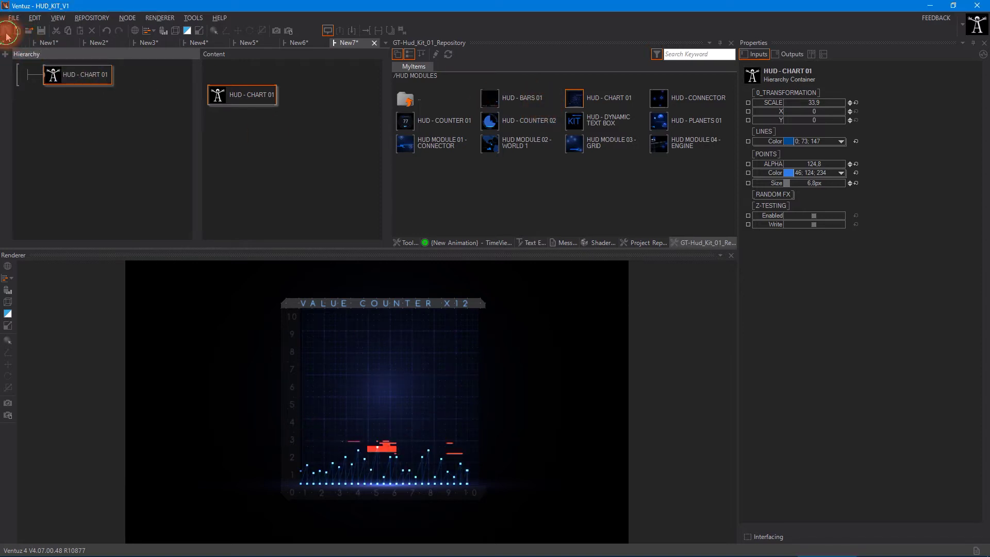
pyautogui.click(6, 31)
pyautogui.moveTo(490, 98); pyautogui.dragTo(21, 124)
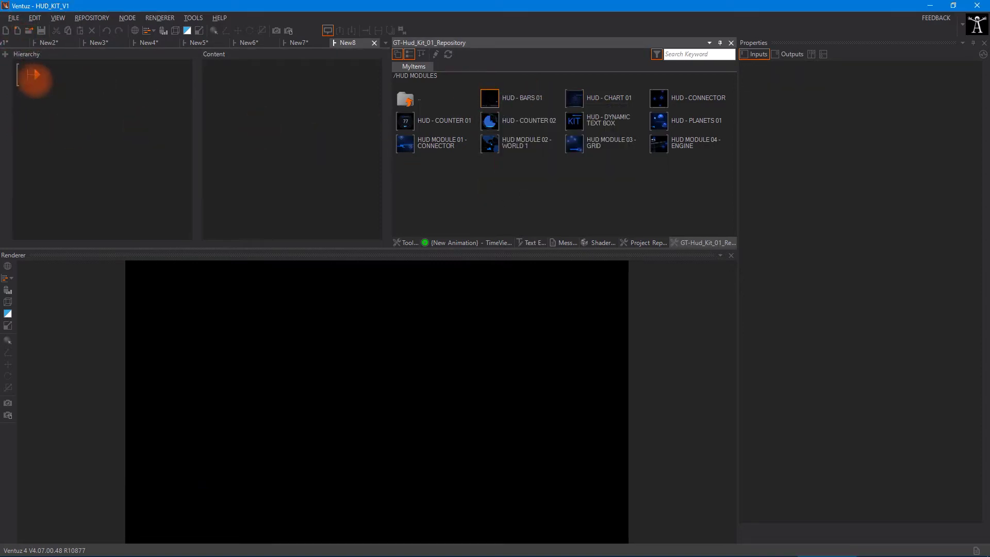
pyautogui.moveTo(33, 75); pyautogui.dragTo(33, 75)
pyautogui.click(383, 447)
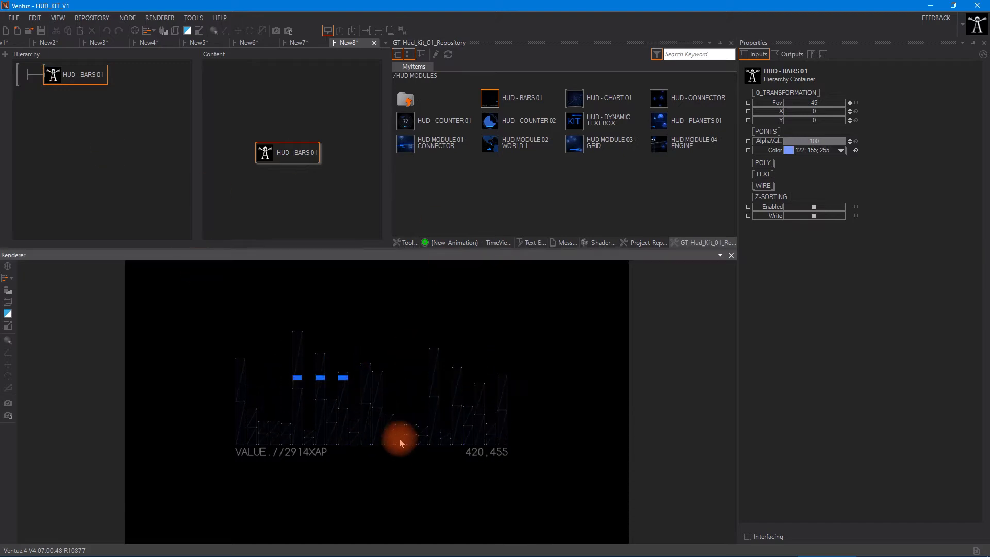
pyautogui.click(102, 96)
# Step: Collapse the POINTS settings of HUD - BARS 01 and set its Fov to 35.8
pyautogui.click(784, 199)
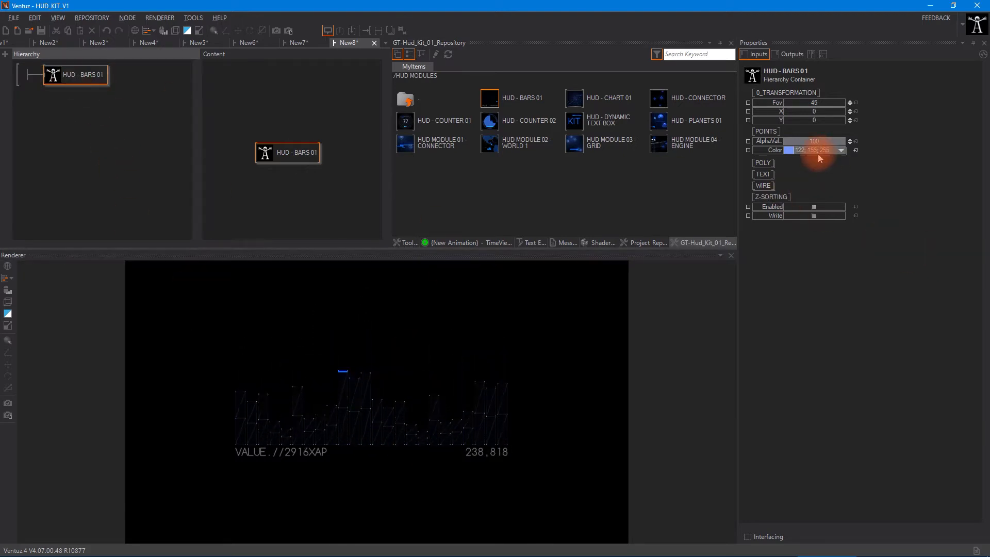
pyautogui.click(768, 132)
pyautogui.click(823, 104)
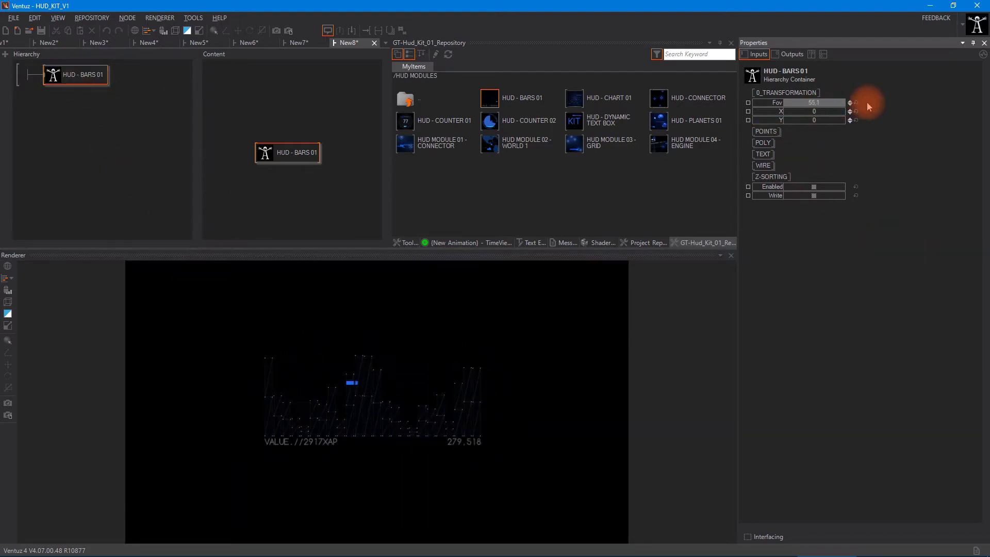
pyautogui.moveTo(868, 106); pyautogui.dragTo(740, 111)
# Step: Set the POLY alpha value of HUD - BARS 01 to 7 and its color to the dark blue 6; 48; 95
pyautogui.click(767, 142)
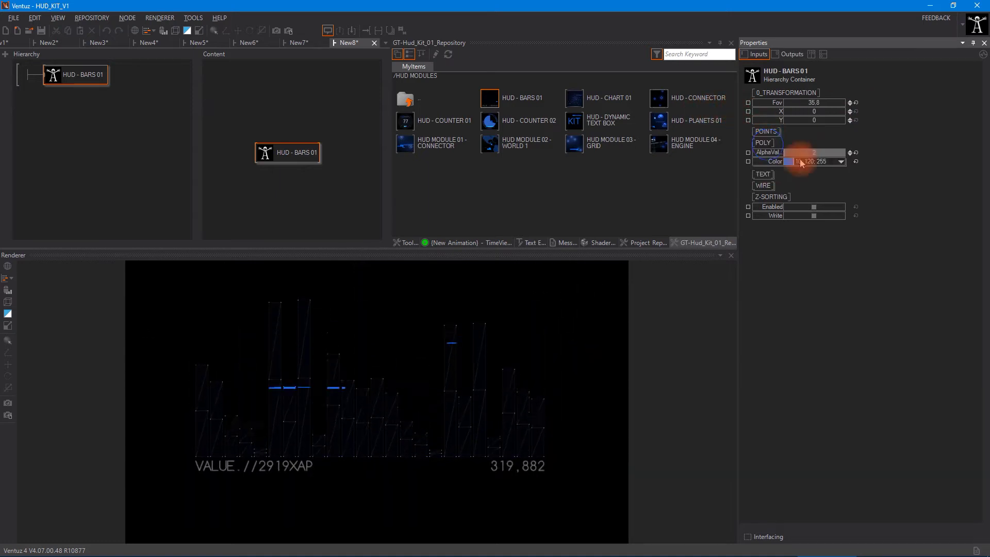
pyautogui.moveTo(797, 154); pyautogui.dragTo(831, 234)
pyautogui.click(841, 162)
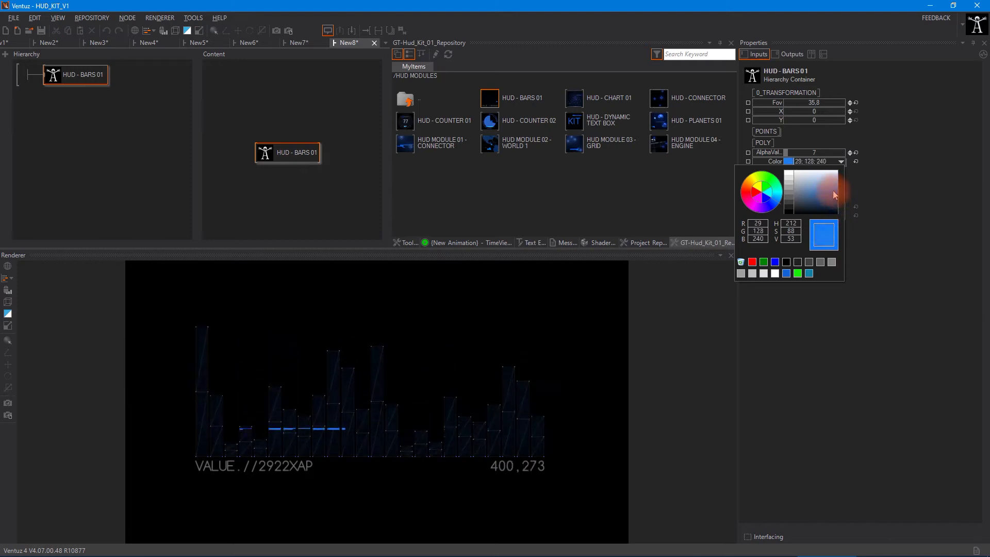
pyautogui.click(929, 214)
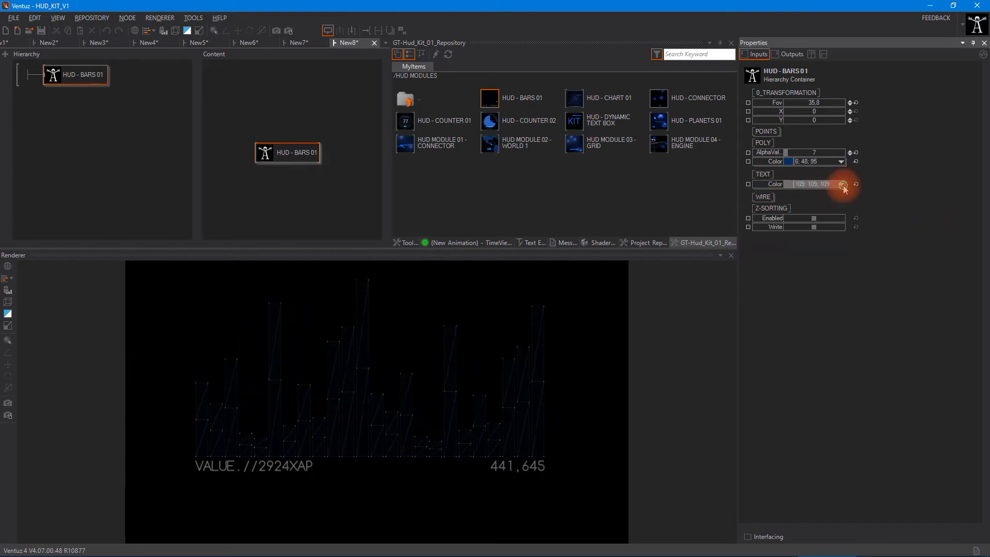
# Step: Set the TEXT color of HUD - BARS 01 to the gray 94; 94; 94 and expand the WIRE settings
pyautogui.click(843, 185)
pyautogui.moveTo(821, 216); pyautogui.dragTo(780, 220)
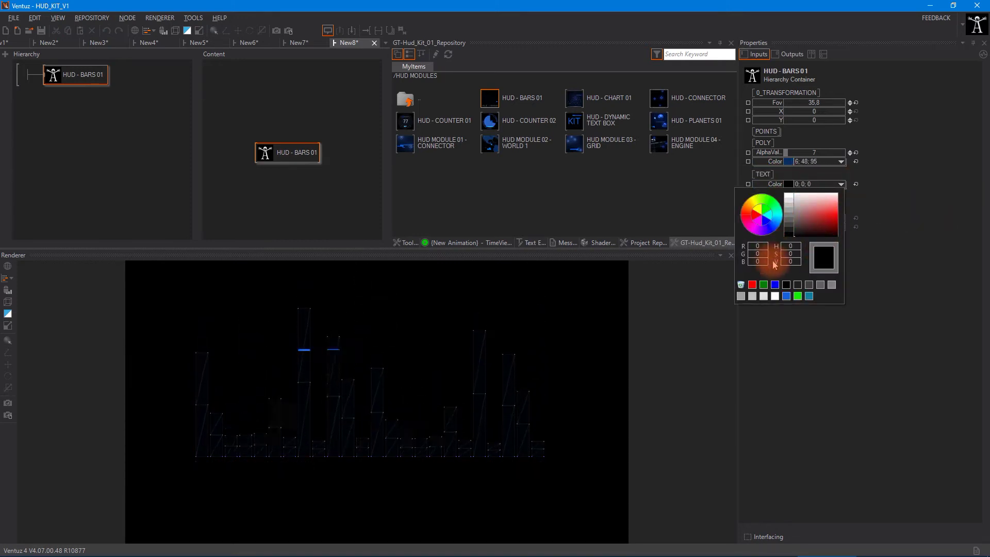
pyautogui.click(966, 234)
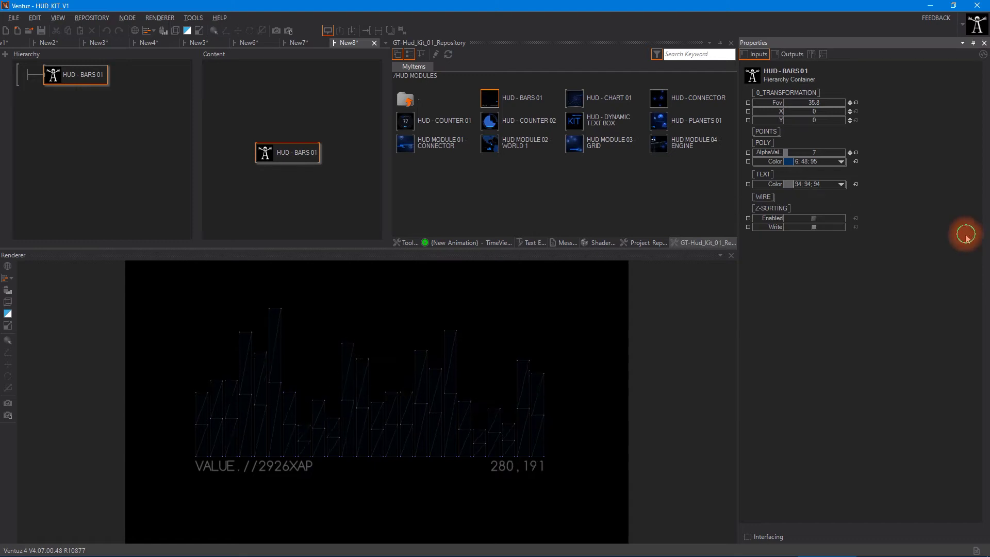
pyautogui.click(764, 198)
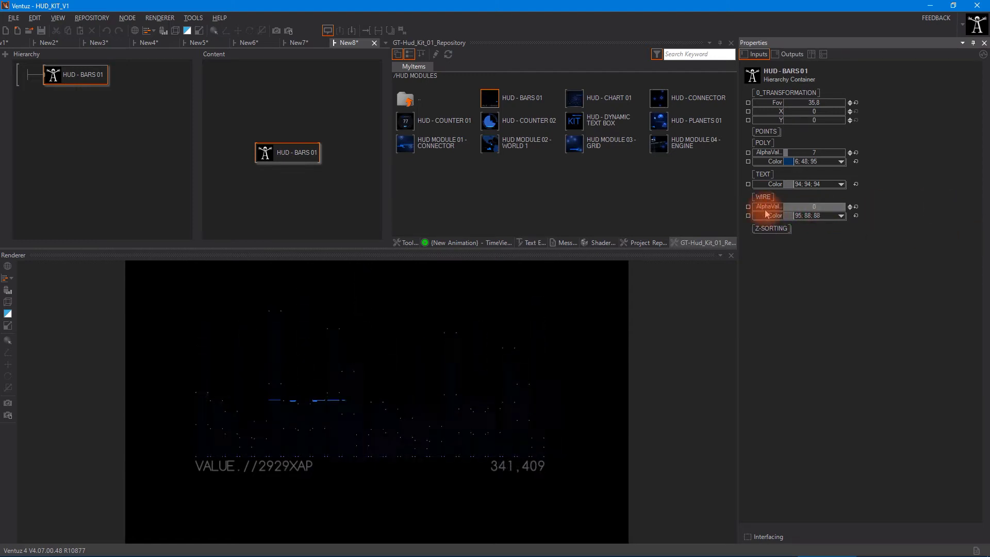
# Step: Examine the inside of HUD - BARS 01: the box random animations, the bars' render options and blending, and the text group
pyautogui.doubleClick(62, 71)
pyautogui.click(126, 74)
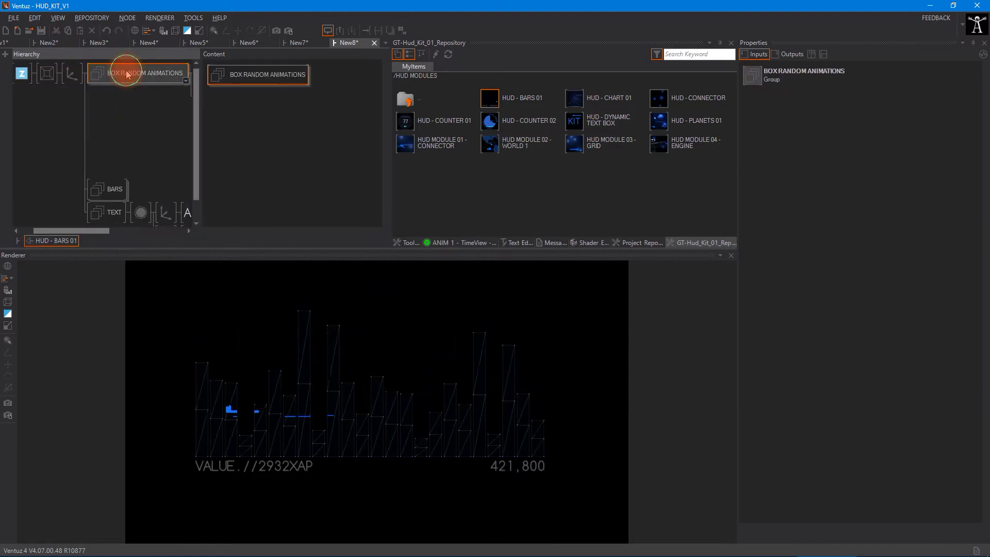
pyautogui.click(66, 107)
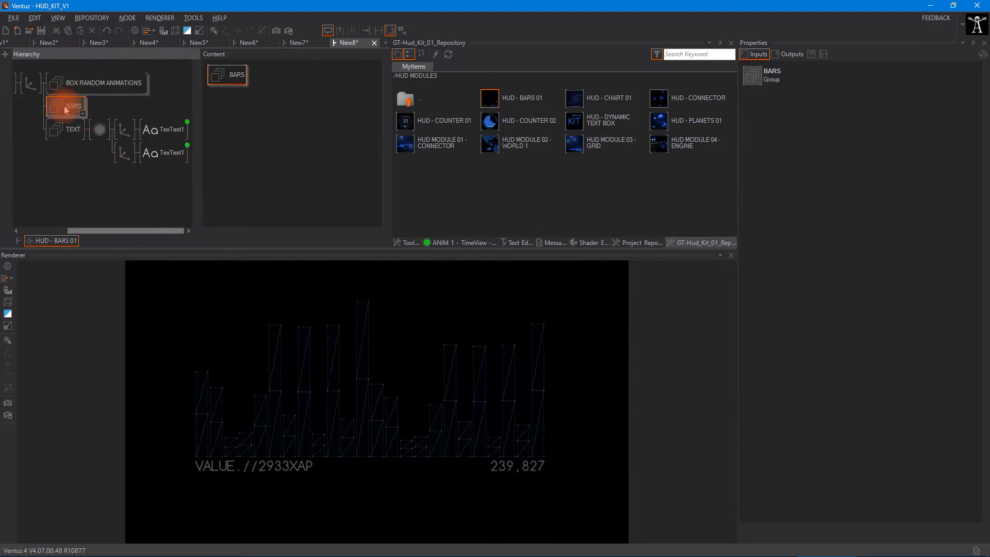
pyautogui.doubleClick(66, 110)
pyautogui.click(86, 144)
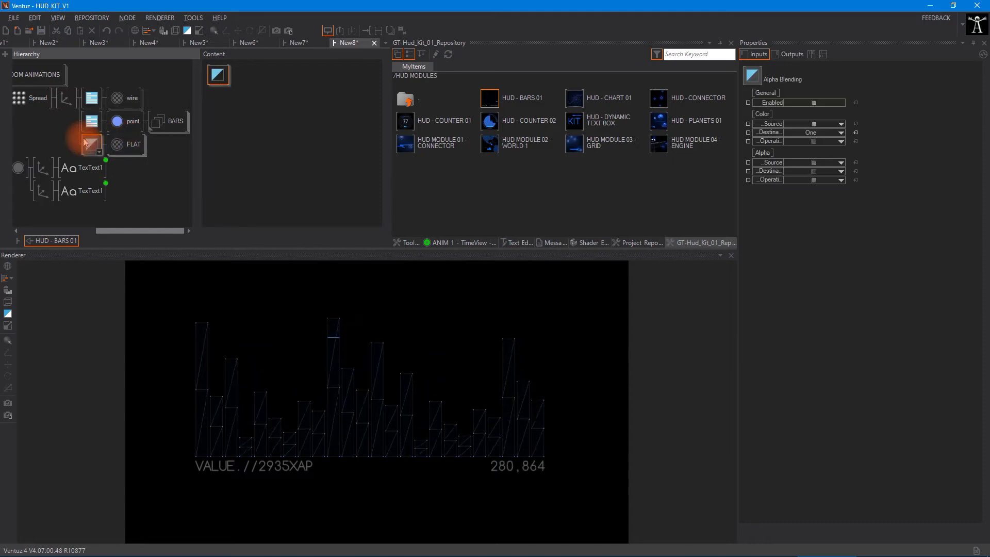
pyautogui.click(91, 122)
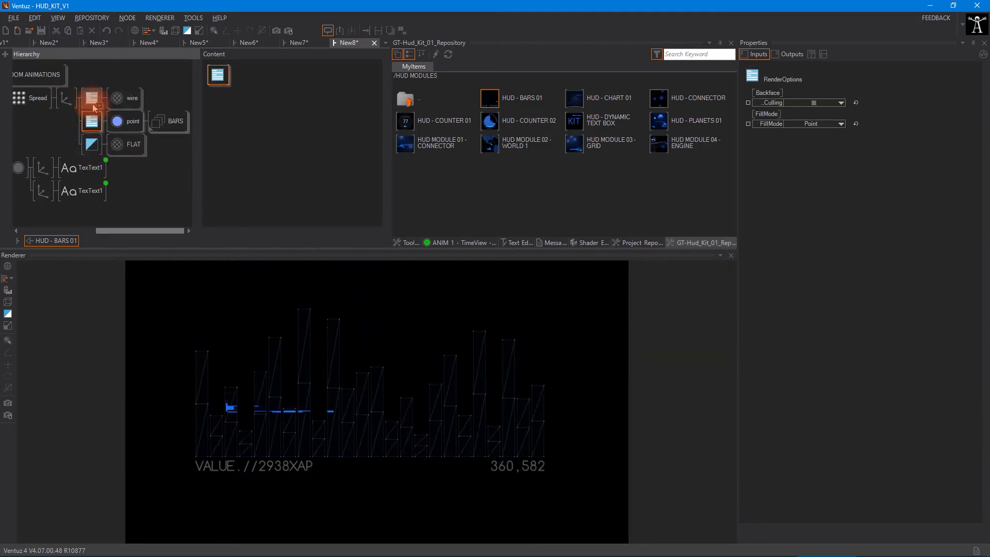
pyautogui.click(92, 145)
pyautogui.moveTo(42, 169); pyautogui.dragTo(161, 193)
pyautogui.click(119, 173)
pyautogui.press('b')
pyautogui.press('b')
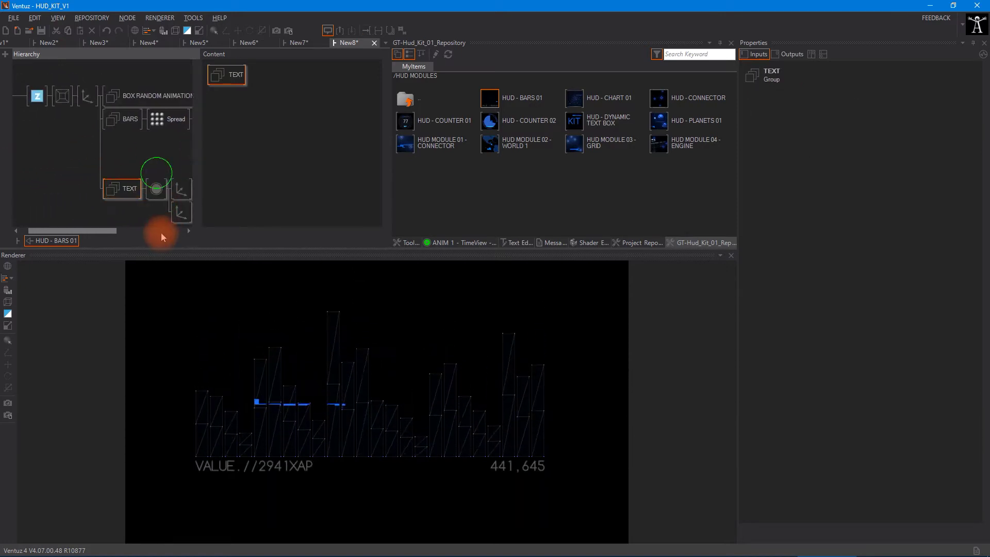
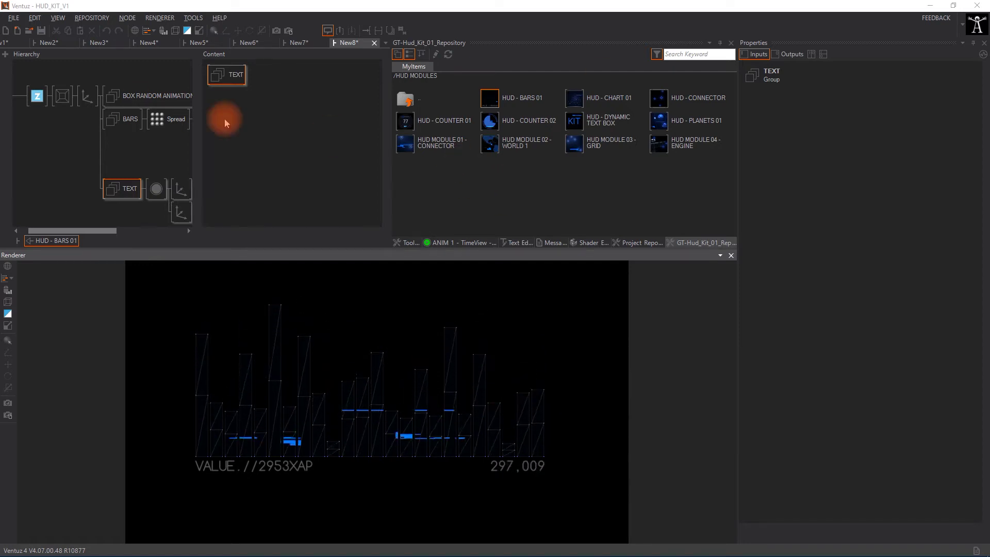
# Step: Create a new scene and load HUD INTERACTIVE CONNECTORS from the INTERACTIVE HUD folder into it
pyautogui.click(7, 33)
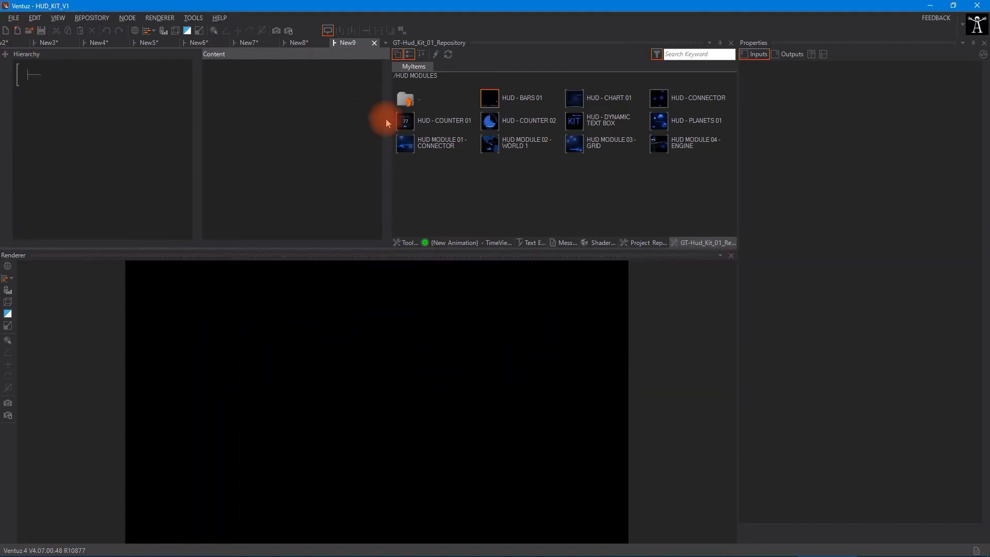
pyautogui.doubleClick(405, 98)
pyautogui.doubleClick(572, 87)
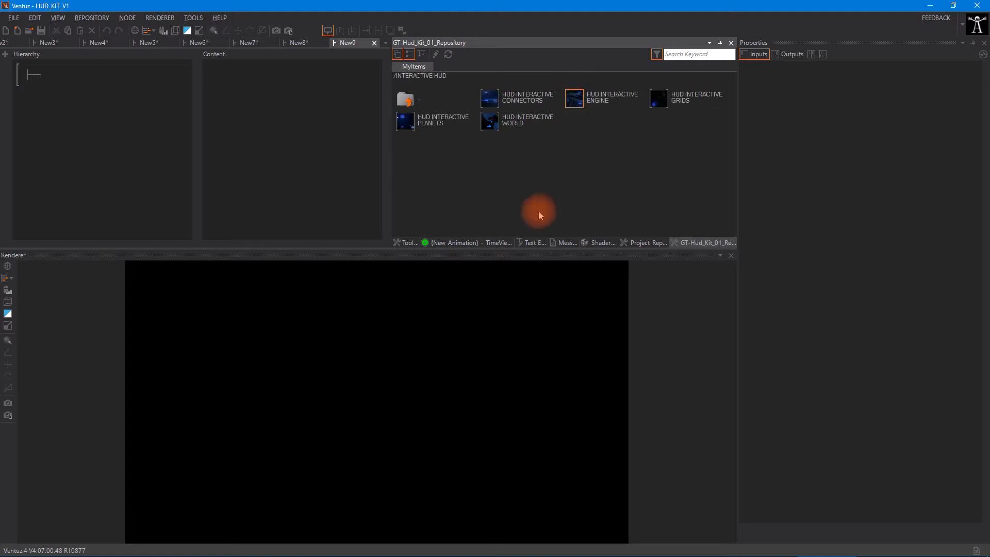
pyautogui.moveTo(491, 102); pyautogui.dragTo(39, 77)
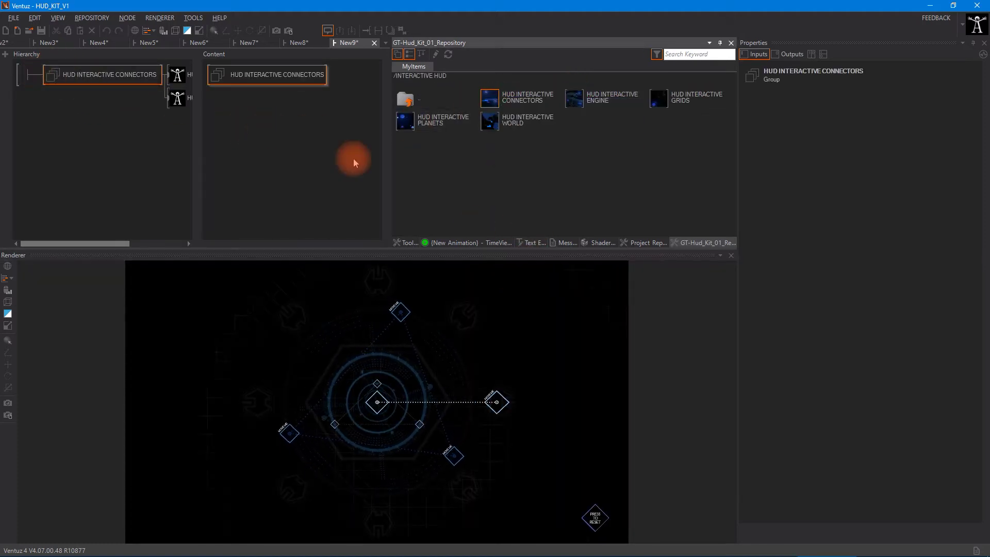
# Step: Try moving the connector nodes around the central ring in the render preview, resetting their layout after each trial
pyautogui.moveTo(494, 402); pyautogui.dragTo(268, 399)
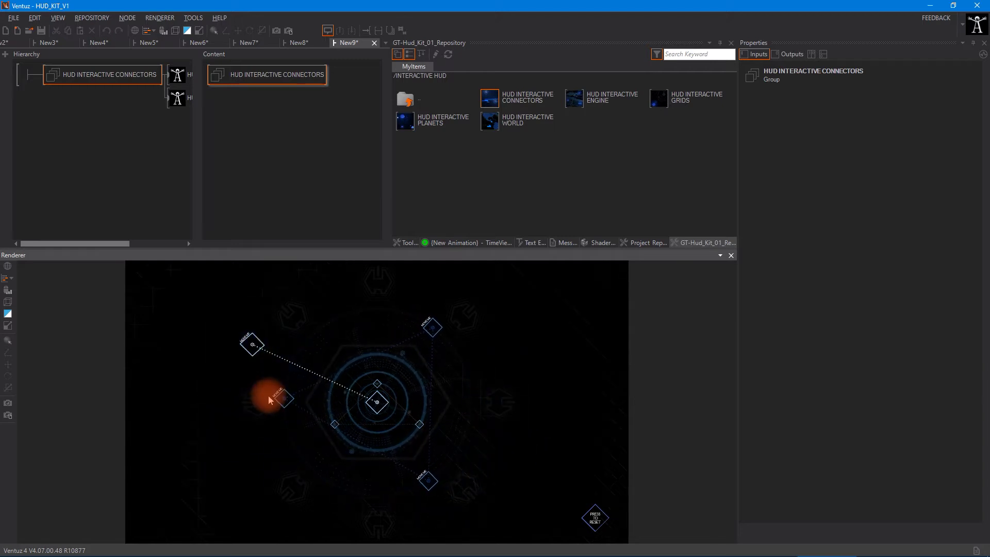
pyautogui.moveTo(298, 456); pyautogui.dragTo(446, 357)
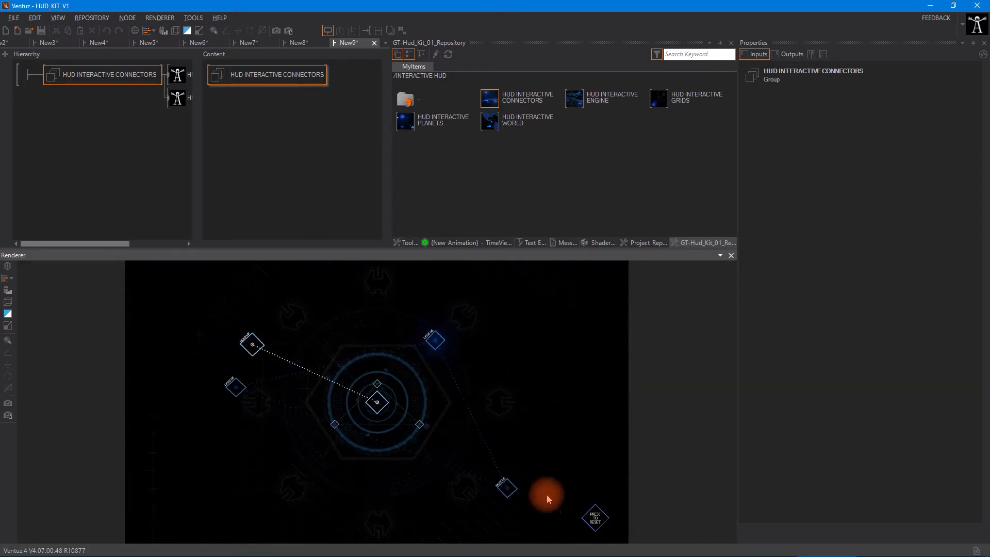
pyautogui.click(594, 517)
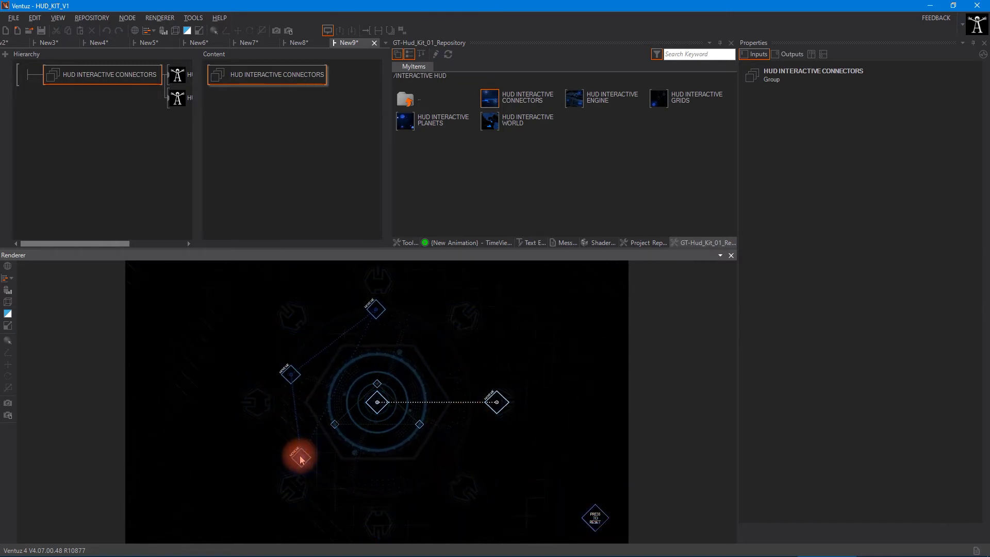
pyautogui.moveTo(499, 408); pyautogui.dragTo(526, 324)
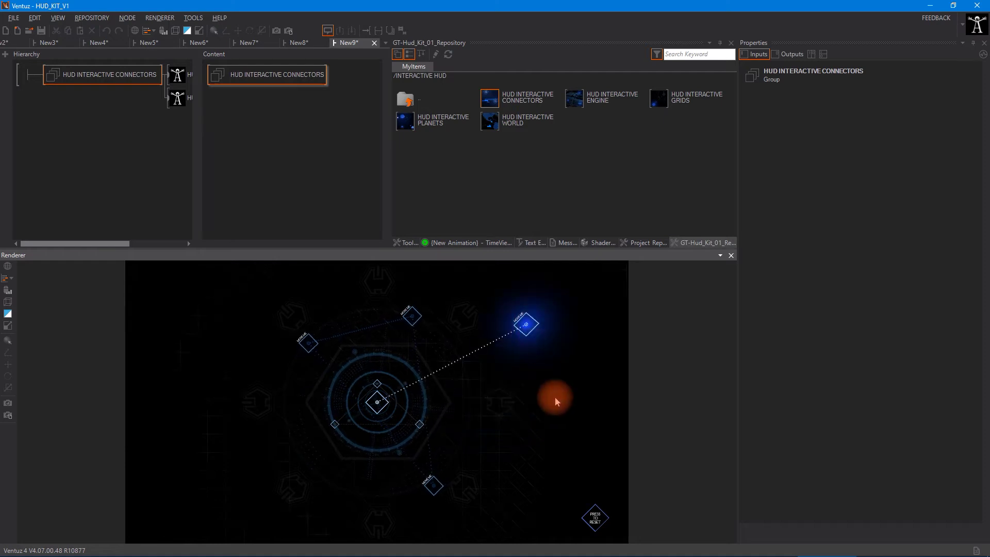
pyautogui.click(593, 515)
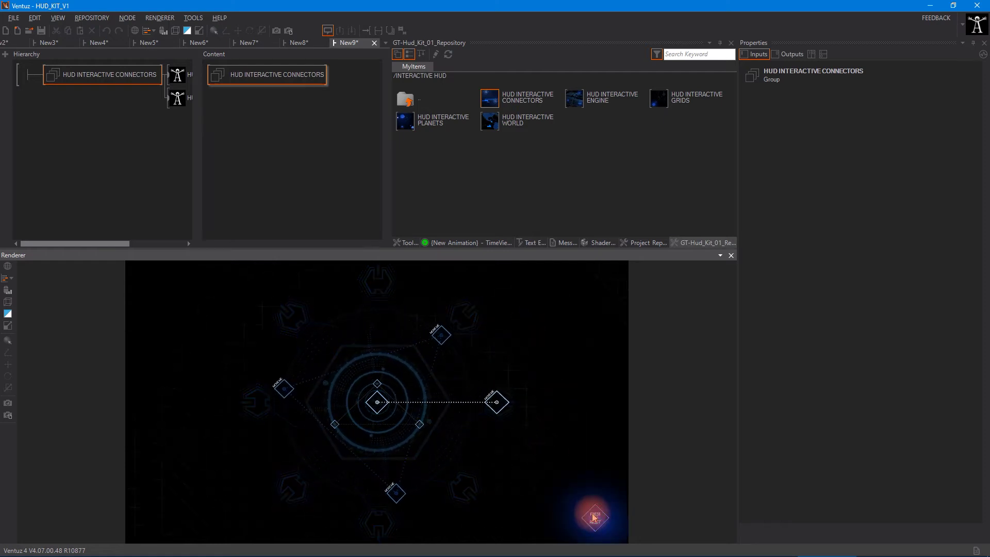
# Step: Load HUD INTERACTIVE ENGINE into the empty New16 scene and rotate the engine in the render preview
pyautogui.click(221, 131)
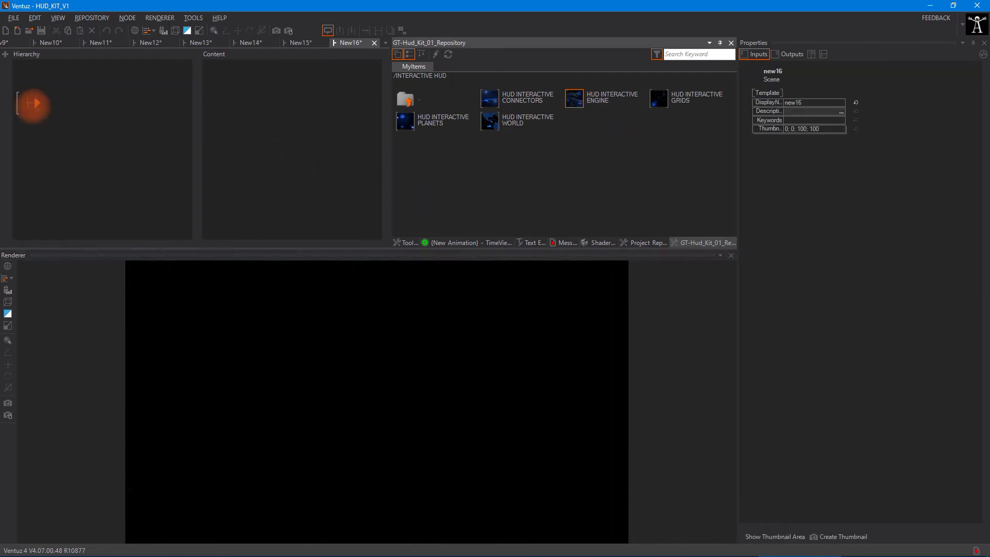
pyautogui.moveTo(33, 105); pyautogui.dragTo(37, 114)
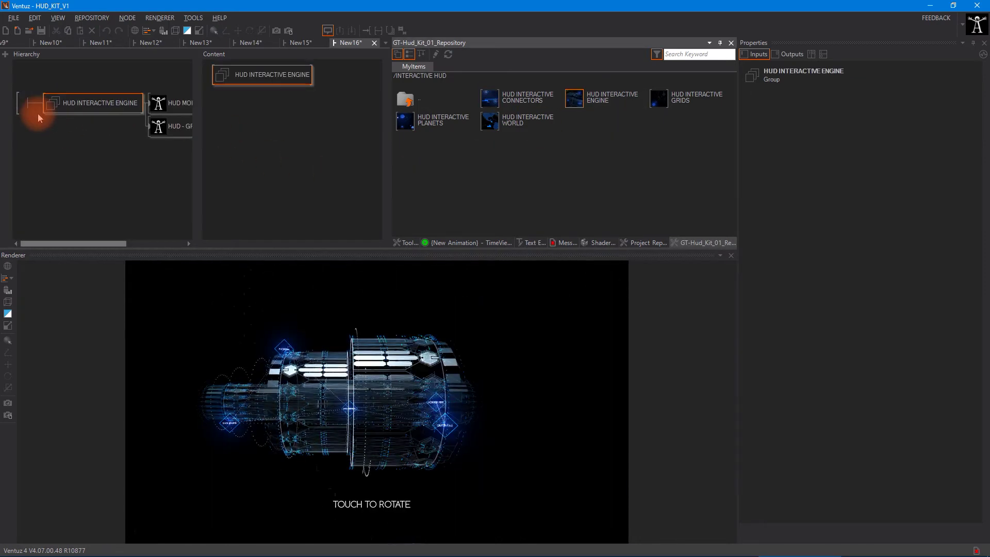
pyautogui.moveTo(294, 424); pyautogui.dragTo(394, 407)
# Step: Set the scaling factor of HUD MODULE 04 - INTERACTIVE ENGINE to 1.31
pyautogui.click(159, 107)
pyautogui.moveTo(162, 177); pyautogui.dragTo(73, 179)
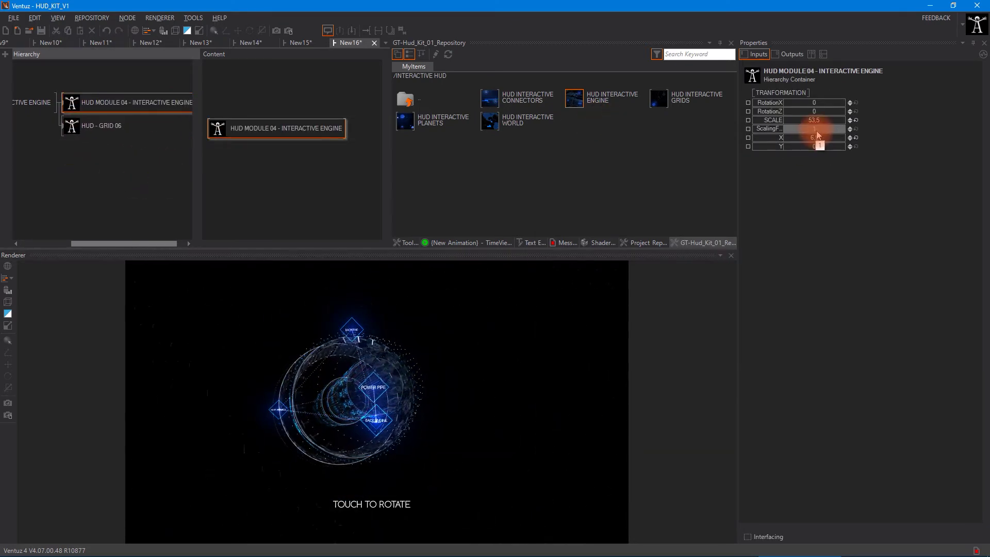
pyautogui.moveTo(817, 132); pyautogui.dragTo(827, 139)
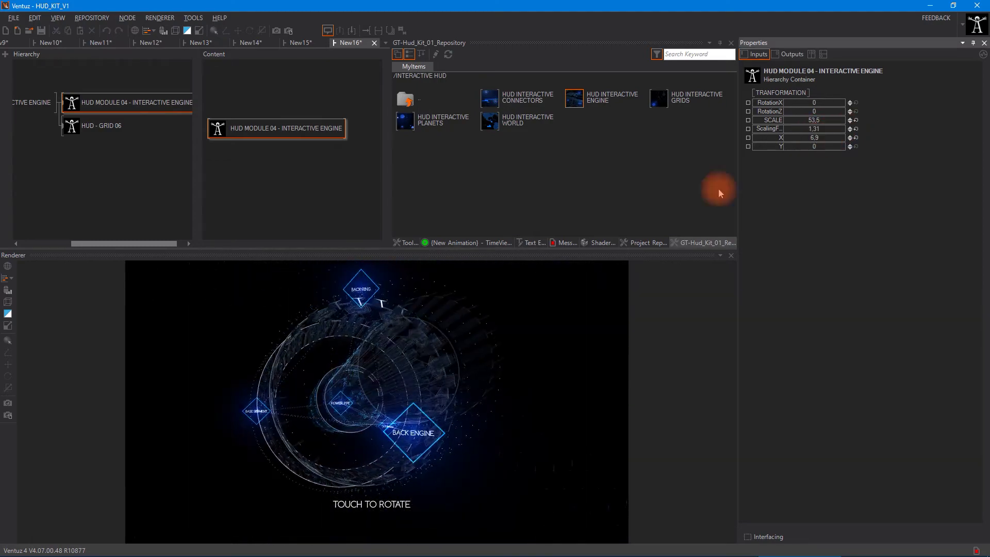
# Step: Set the scaling factor of HUD MODULE 04 - INTERACTIVE ENGINE to 1.58 and rotate the engine in the render preview
pyautogui.moveTo(822, 130)
pyautogui.mouseDown()
pyautogui.moveTo(846, 130)
pyautogui.moveTo(835, 132)
pyautogui.mouseUp()
pyautogui.moveTo(484, 371); pyautogui.dragTo(380, 403)
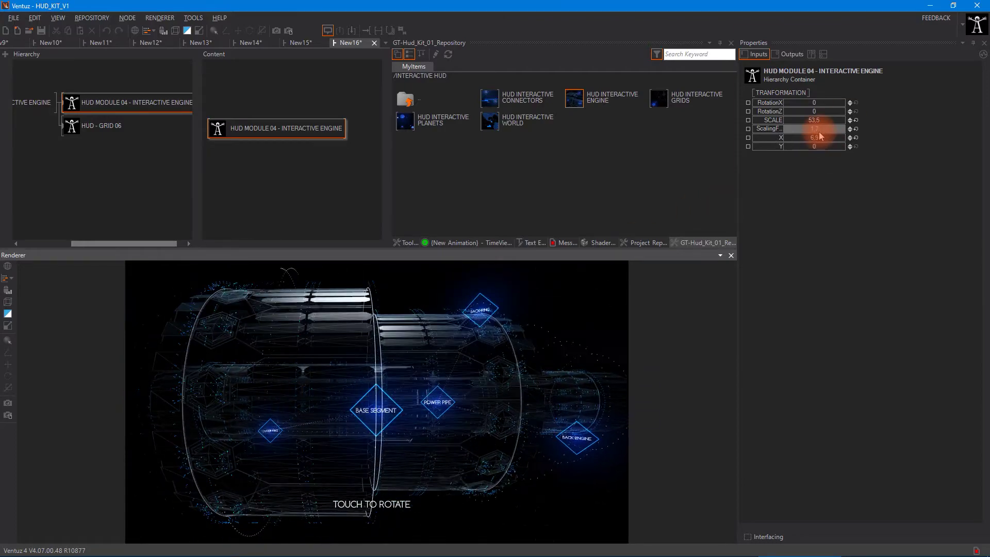
pyautogui.moveTo(818, 131)
pyautogui.mouseDown()
pyautogui.moveTo(890, 132)
pyautogui.moveTo(809, 147)
pyautogui.moveTo(819, 146)
pyautogui.mouseUp()
pyautogui.moveTo(592, 380)
pyautogui.mouseDown()
pyautogui.moveTo(428, 359)
pyautogui.moveTo(506, 327)
pyautogui.moveTo(490, 393)
pyautogui.moveTo(343, 393)
pyautogui.moveTo(376, 396)
pyautogui.mouseUp()
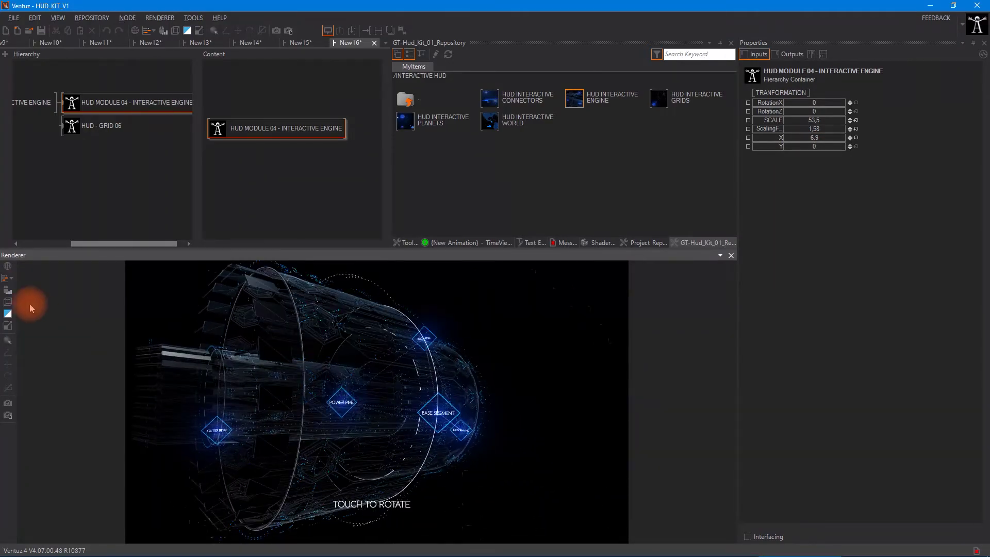
# Step: Show the renderer's performance statistics briefly, hide them again and rotate the engine in the preview
pyautogui.click(8, 277)
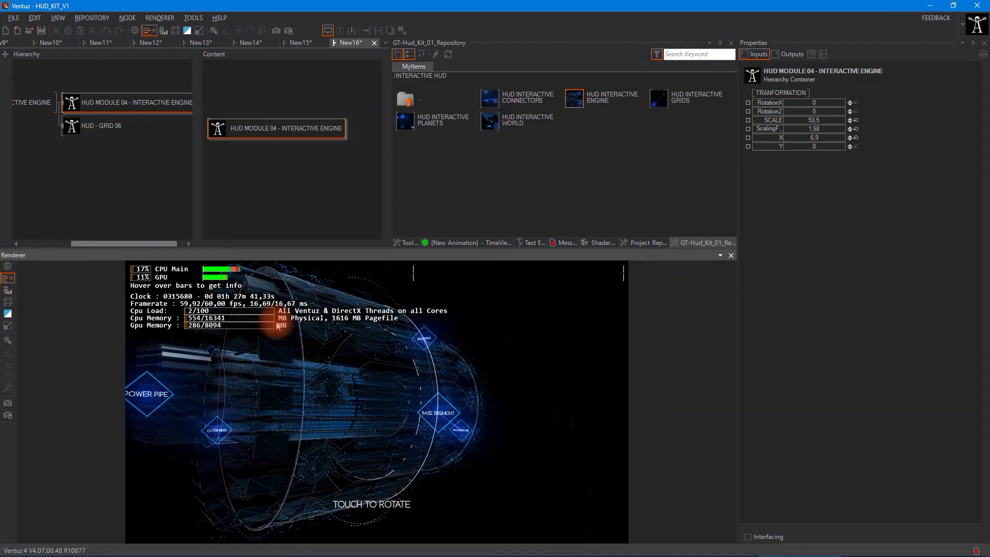
pyautogui.click(7, 278)
pyautogui.moveTo(106, 305); pyautogui.dragTo(236, 358)
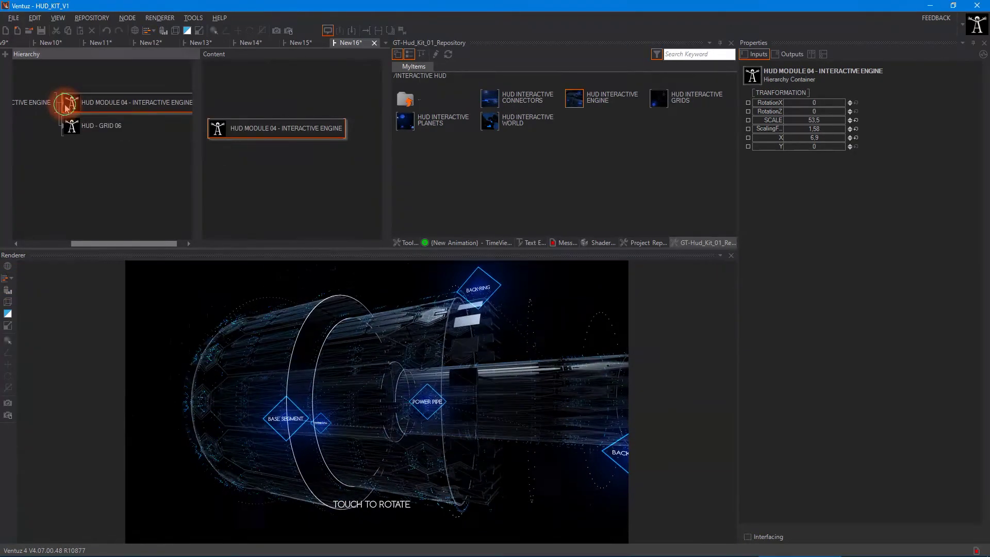
# Step: Enter the HUD MODULE 04 - INTERACTIVE ENGINE container, inspect its TOUCH ROTATE node and test the rotation in the preview
pyautogui.doubleClick(65, 104)
pyautogui.moveTo(152, 107); pyautogui.dragTo(93, 124)
pyautogui.click(41, 97)
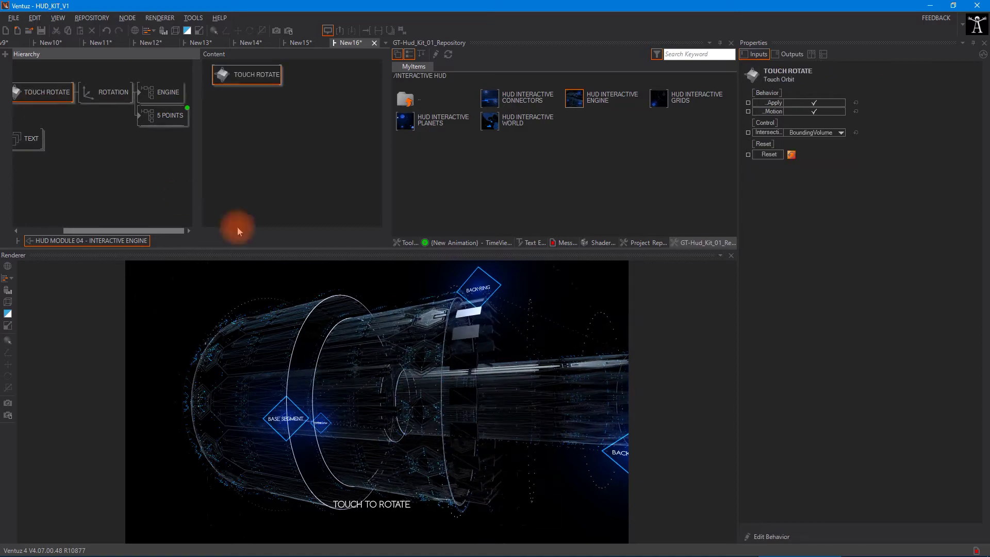
pyautogui.moveTo(512, 400)
pyautogui.mouseDown()
pyautogui.moveTo(290, 372)
pyautogui.moveTo(452, 364)
pyautogui.moveTo(342, 419)
pyautogui.moveTo(481, 426)
pyautogui.moveTo(322, 431)
pyautogui.mouseUp()
# Step: Try changing the Y rotation of the ROTATION axis, reset it and rotate the engine in the preview
pyautogui.click(105, 96)
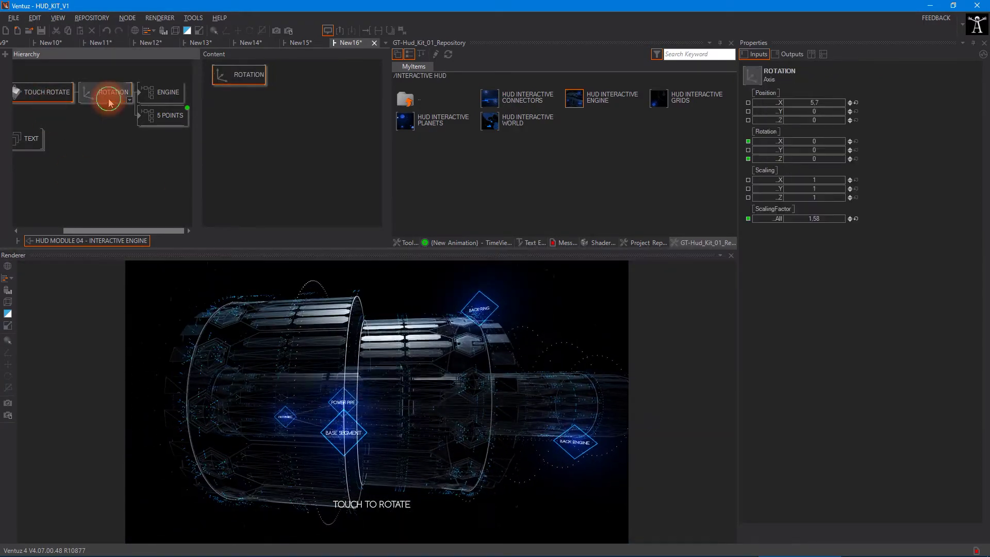
pyautogui.click(815, 150)
pyautogui.moveTo(817, 150); pyautogui.dragTo(816, 150)
pyautogui.click(855, 150)
pyautogui.moveTo(523, 380); pyautogui.dragTo(402, 397)
# Step: Enter the ENGINE container and set the Pitch of its directional light to 84
pyautogui.moveTo(185, 183); pyautogui.dragTo(119, 179)
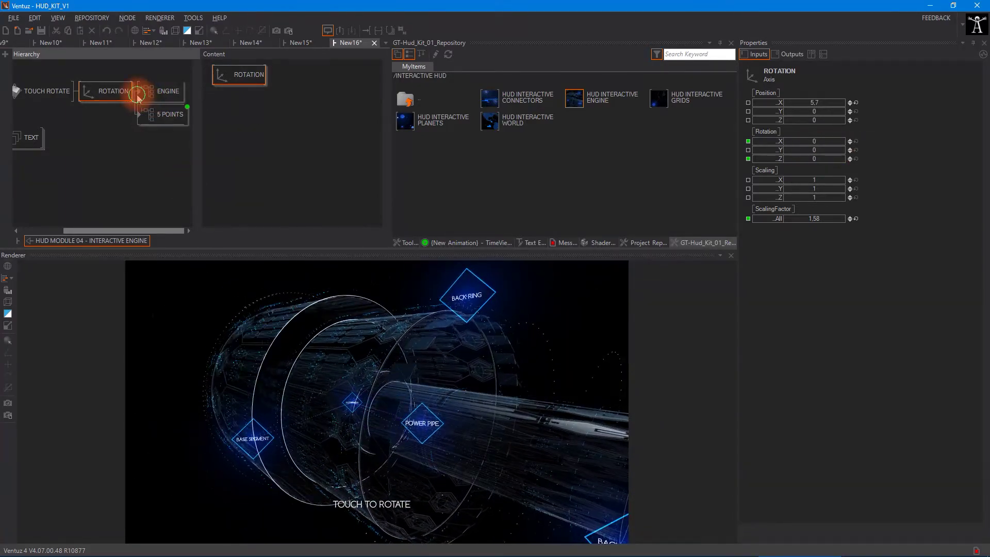
pyautogui.click(138, 125)
pyautogui.doubleClick(140, 98)
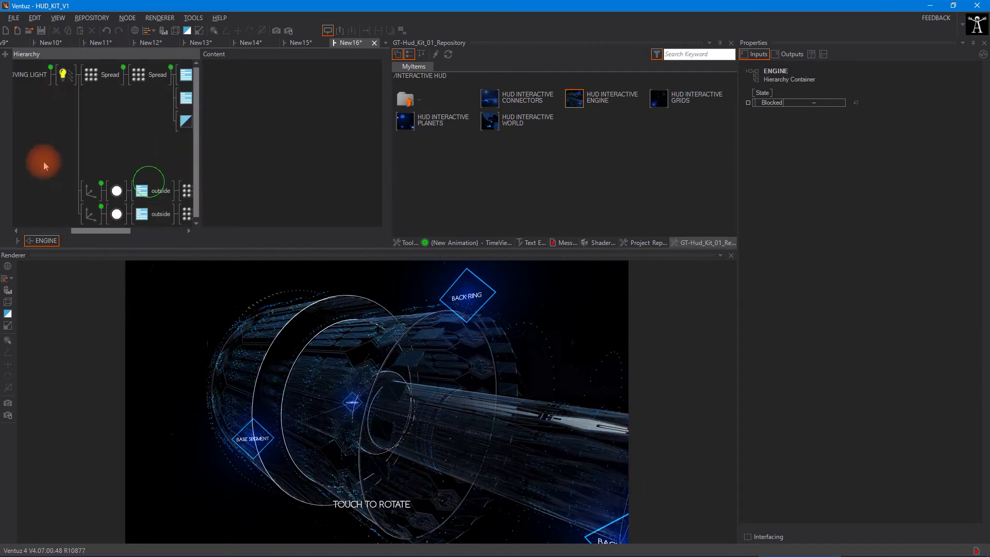
pyautogui.click(66, 74)
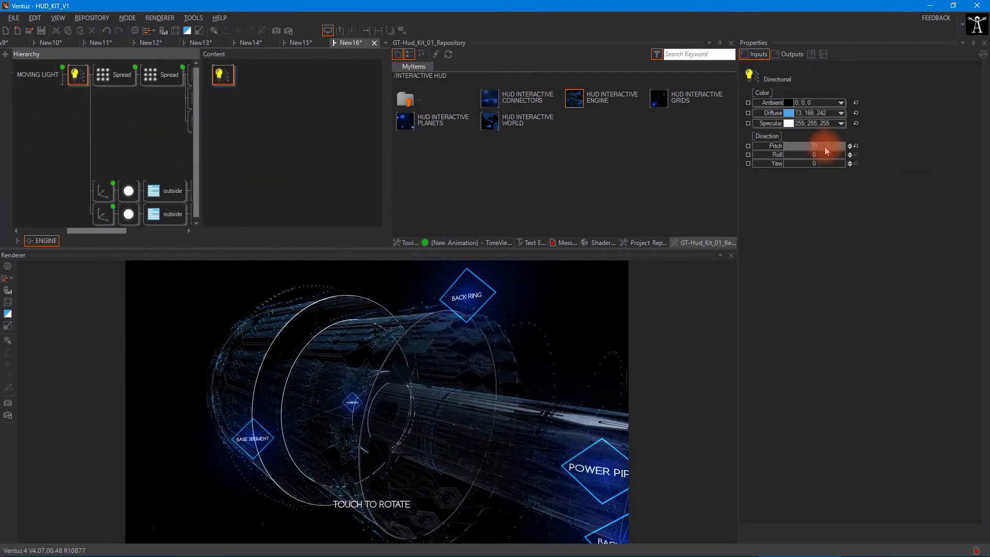
pyautogui.moveTo(822, 147)
pyautogui.mouseDown()
pyautogui.moveTo(873, 145)
pyautogui.moveTo(699, 158)
pyautogui.moveTo(833, 150)
pyautogui.mouseUp()
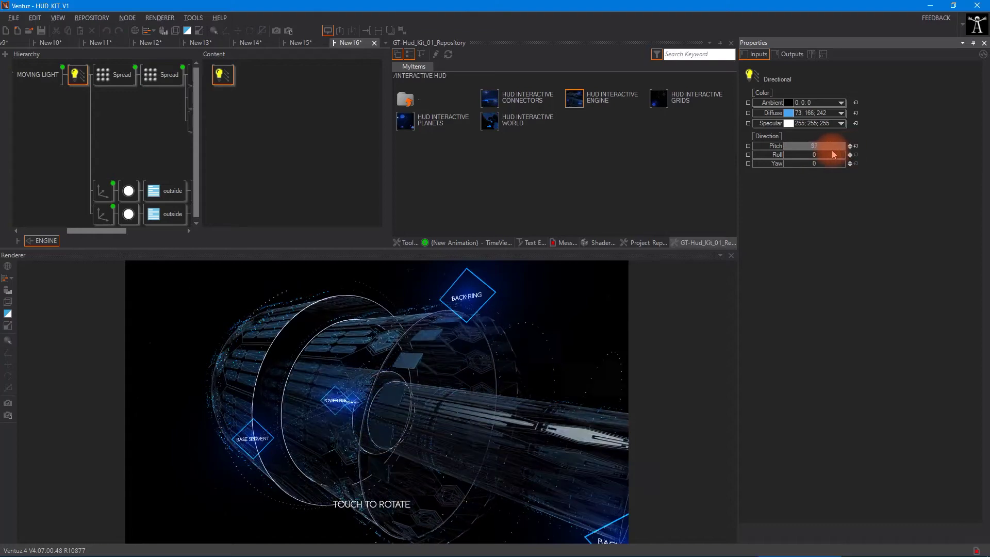
# Step: Examine the Mesh loaders of the inside, outside and outside point branches while rotating the engine in the preview
pyautogui.click(166, 138)
pyautogui.moveTo(164, 138); pyautogui.dragTo(48, 124)
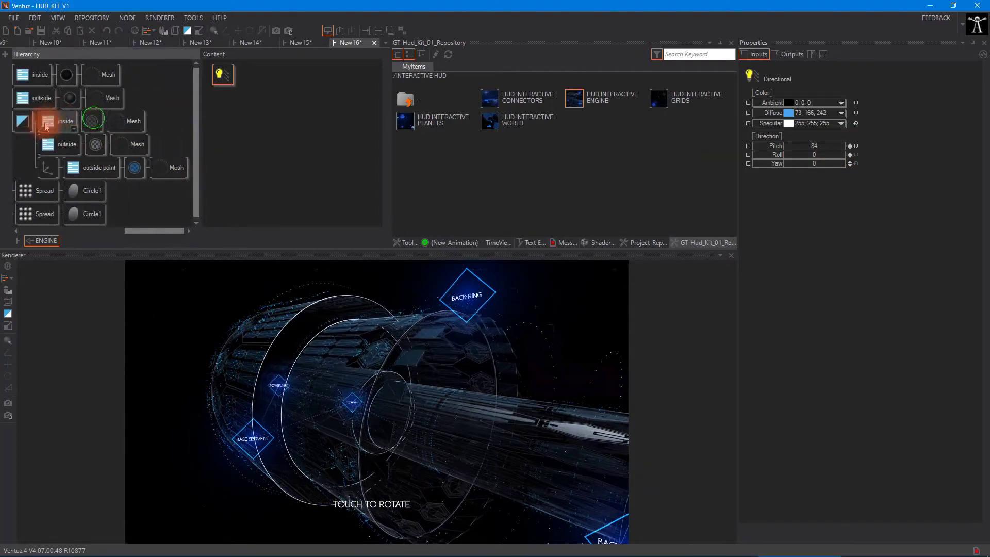
pyautogui.click(108, 78)
pyautogui.click(109, 101)
pyautogui.click(108, 99)
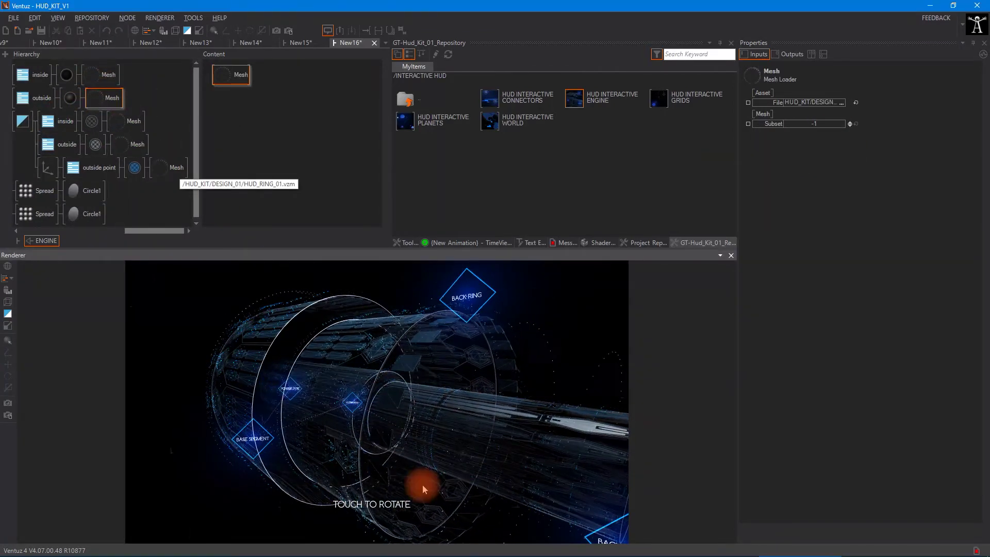
pyautogui.moveTo(245, 325); pyautogui.dragTo(320, 333)
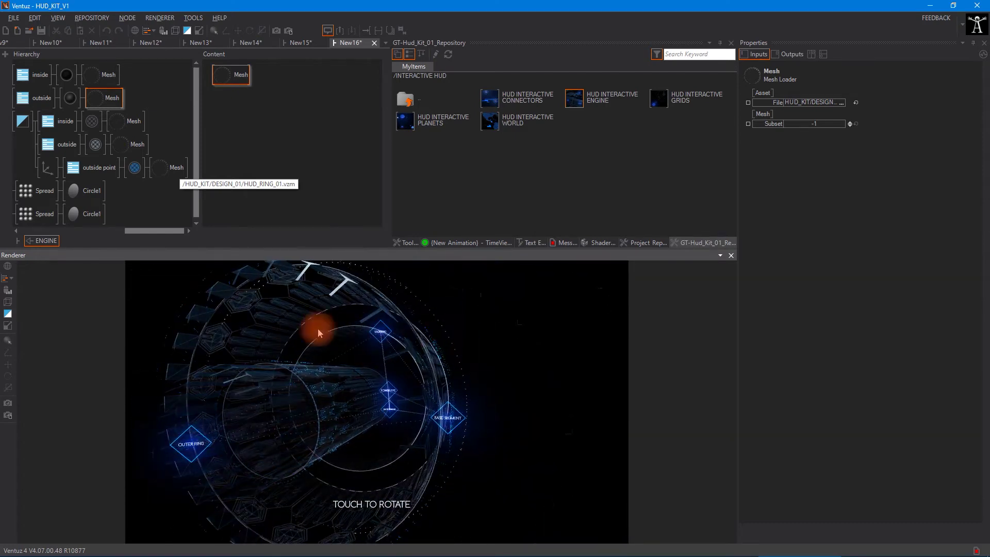
pyautogui.click(100, 103)
pyautogui.click(165, 166)
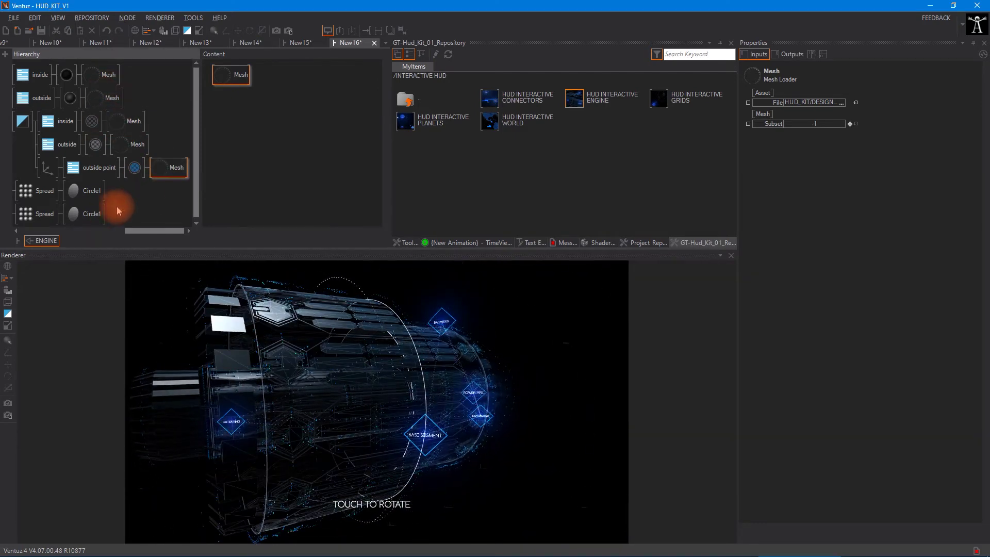
pyautogui.click(132, 120)
# Step: Inspect the circle branch's axis with its movers, the outside render options and the start of the ENGINE hierarchy
pyautogui.moveTo(40, 167); pyautogui.dragTo(127, 142)
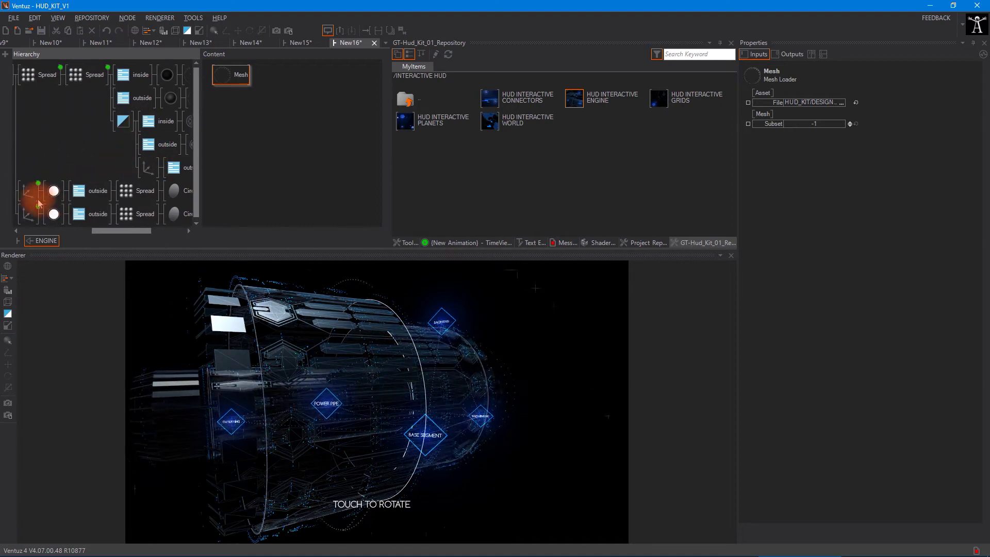
pyautogui.click(22, 195)
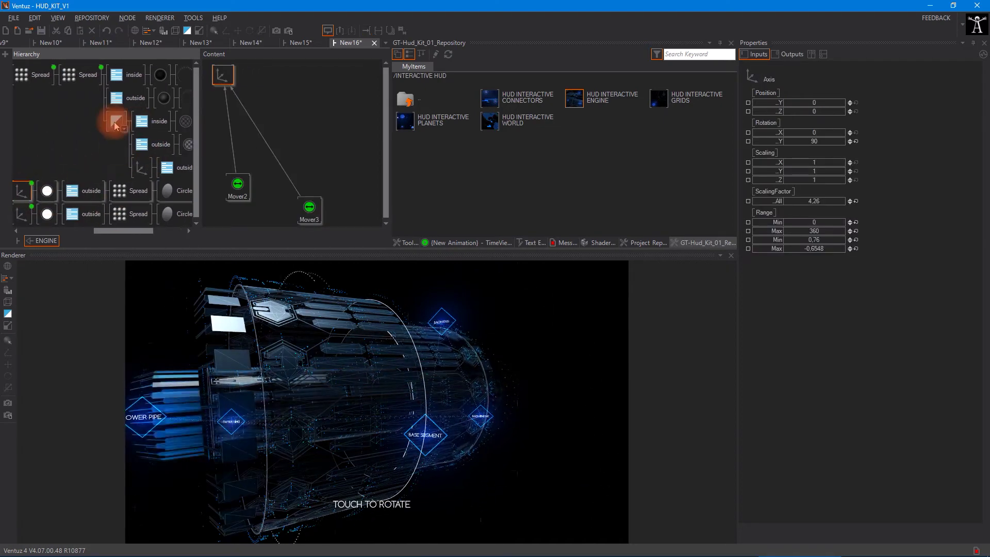
pyautogui.click(118, 106)
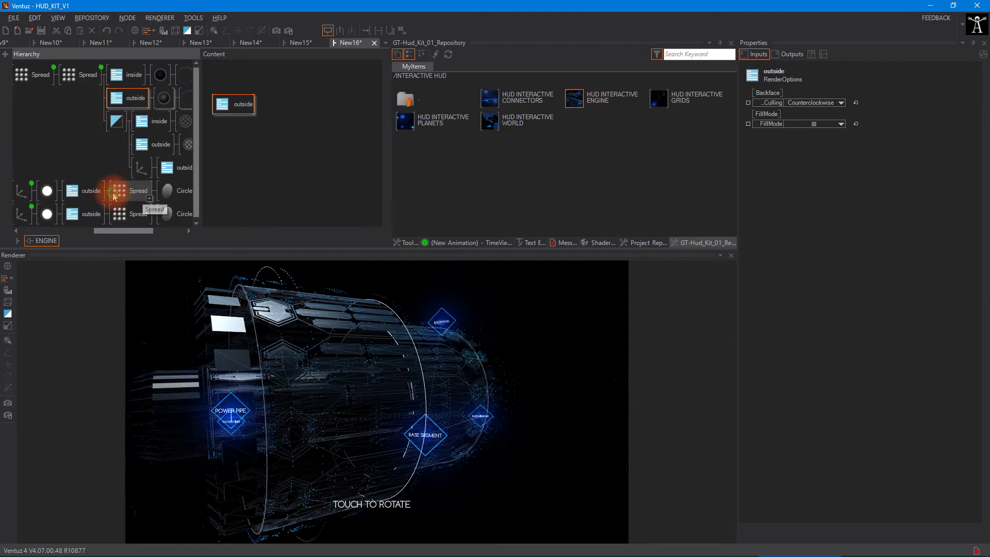
pyautogui.moveTo(78, 138); pyautogui.dragTo(106, 155)
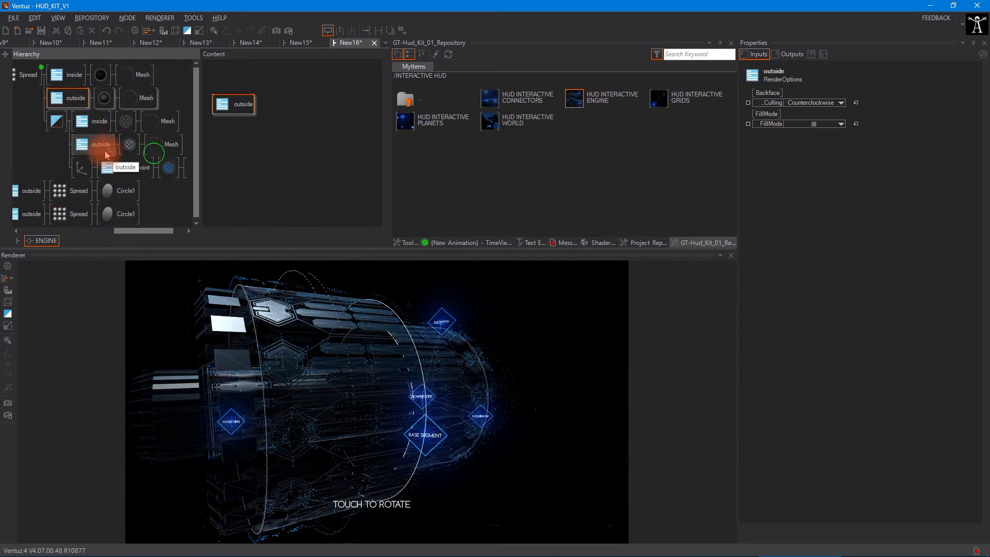
pyautogui.moveTo(36, 135); pyautogui.dragTo(188, 133)
pyautogui.moveTo(77, 93); pyautogui.dragTo(82, 95)
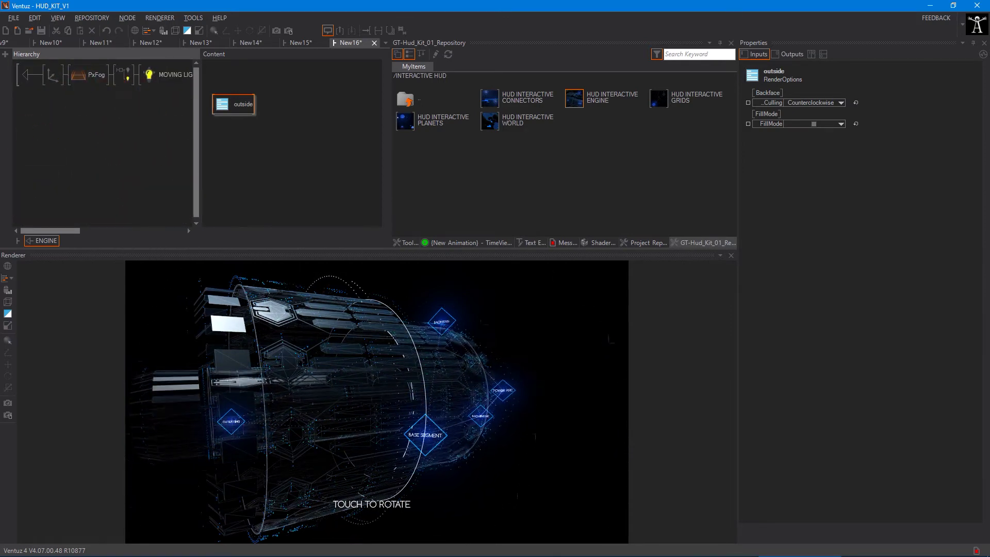
# Step: Load HUD INTERACTIVE GRIDS from the INTERACTIVE HUD folder into the empty New11 scene
pyautogui.moveTo(658, 100); pyautogui.dragTo(330, 134)
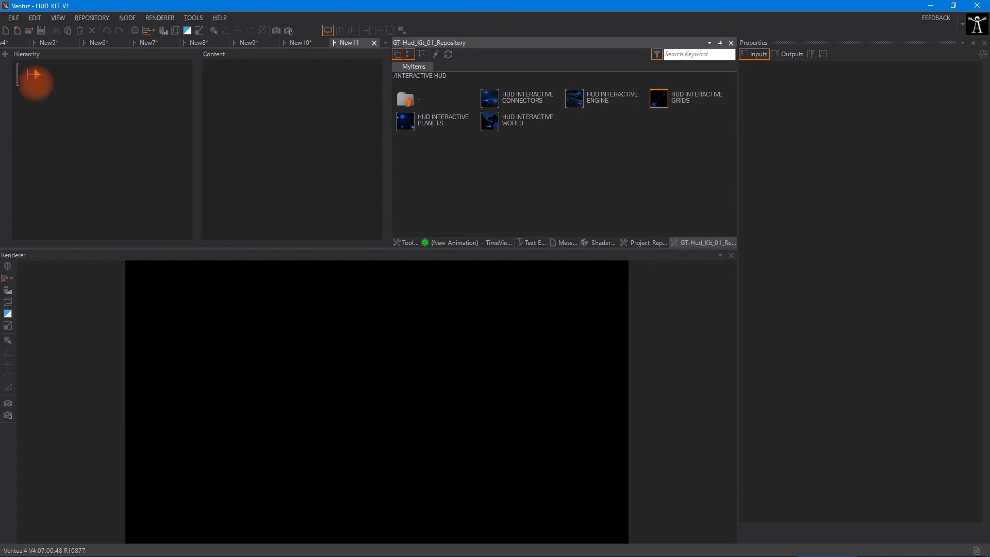
pyautogui.moveTo(33, 74); pyautogui.dragTo(33, 74)
pyautogui.click(371, 397)
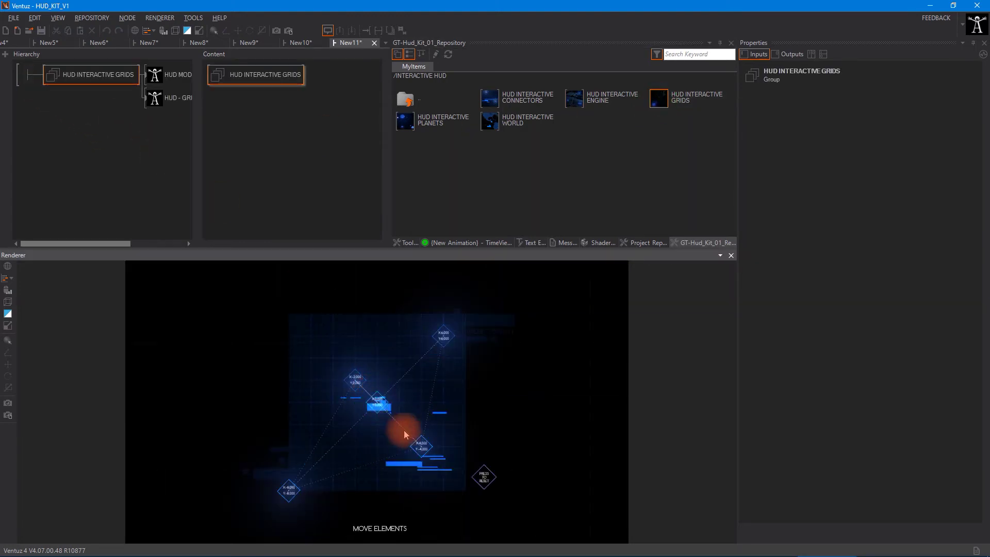
# Step: Test moving the coordinate nodes across the grid in the render preview, resetting their layout between trials
pyautogui.moveTo(431, 451); pyautogui.dragTo(353, 446)
pyautogui.moveTo(289, 487); pyautogui.dragTo(289, 367)
pyautogui.click(354, 383)
pyautogui.moveTo(446, 338); pyautogui.dragTo(417, 424)
pyautogui.moveTo(365, 382); pyautogui.dragTo(389, 381)
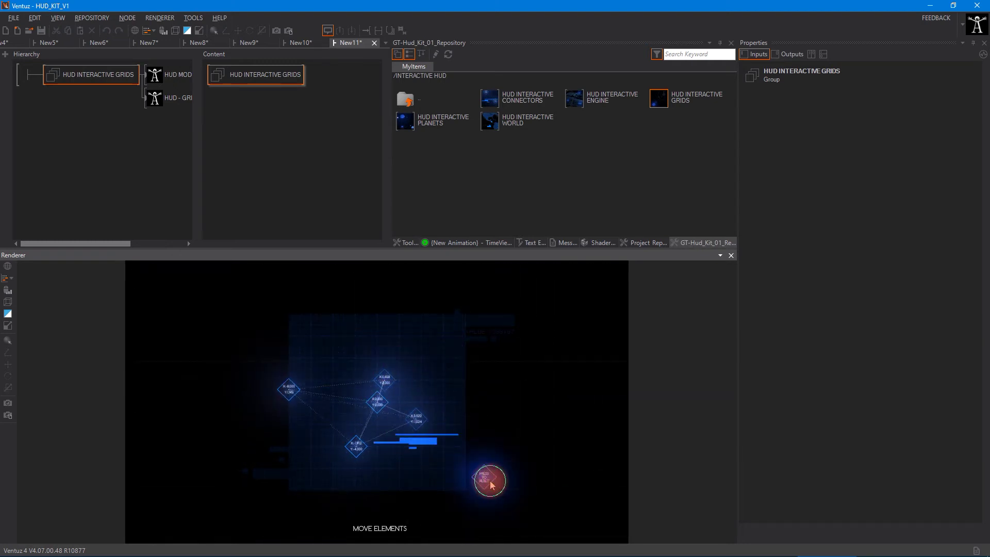
pyautogui.click(490, 485)
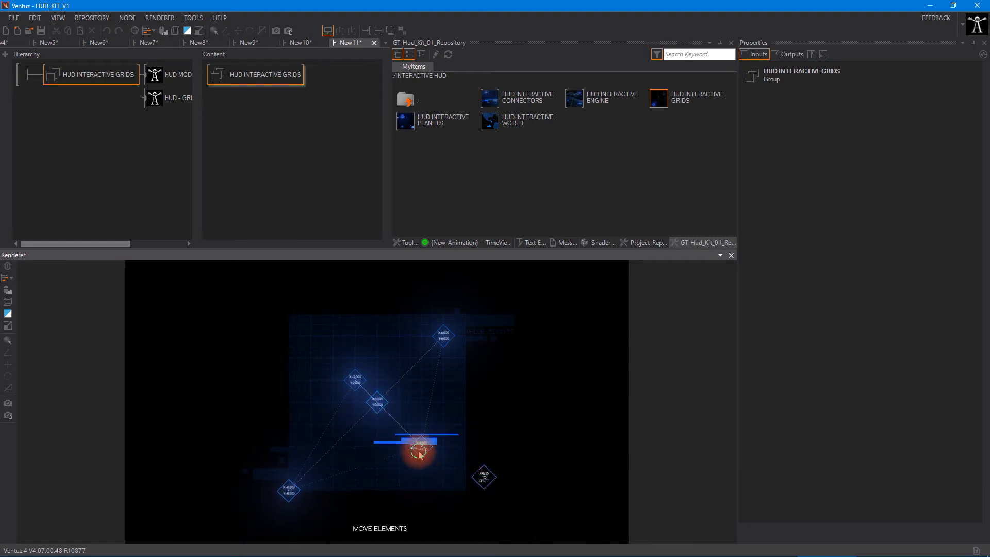
pyautogui.moveTo(419, 451); pyautogui.dragTo(331, 458)
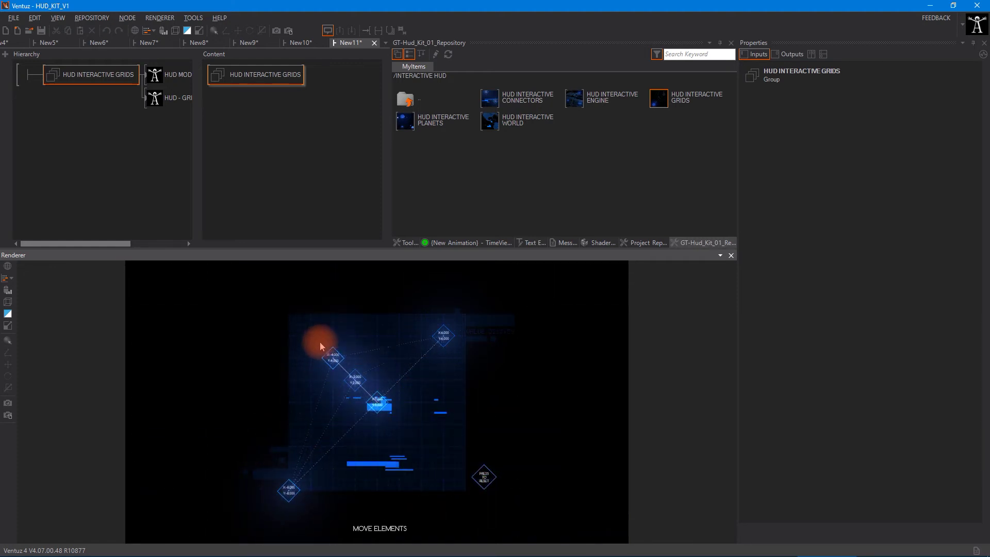
pyautogui.moveTo(244, 459); pyautogui.dragTo(414, 372)
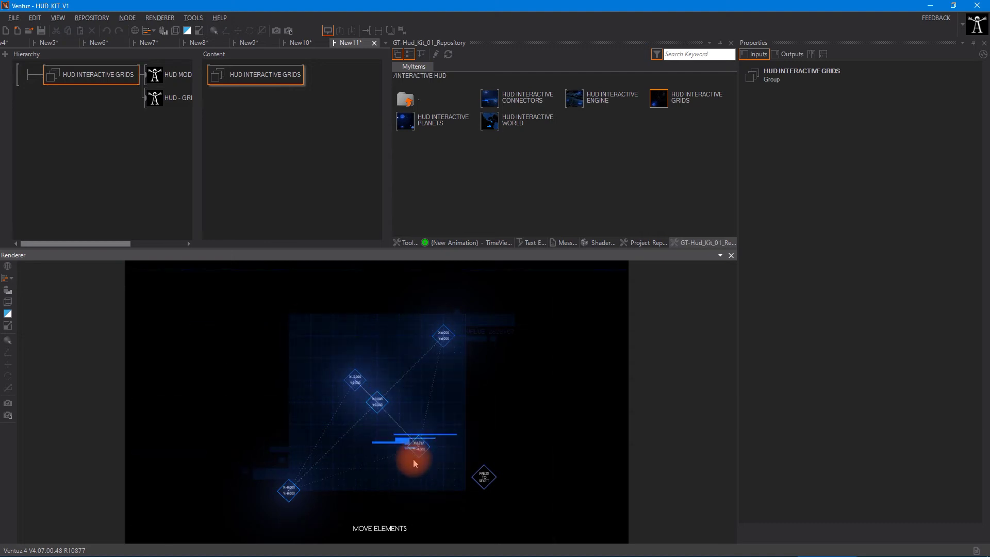
pyautogui.moveTo(292, 494); pyautogui.dragTo(204, 370)
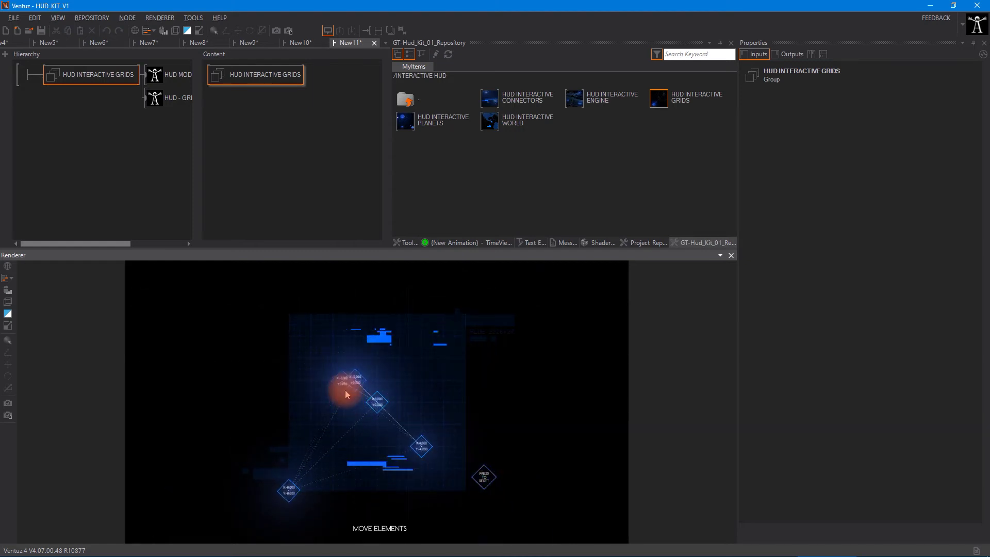
pyautogui.moveTo(243, 477); pyautogui.dragTo(539, 440)
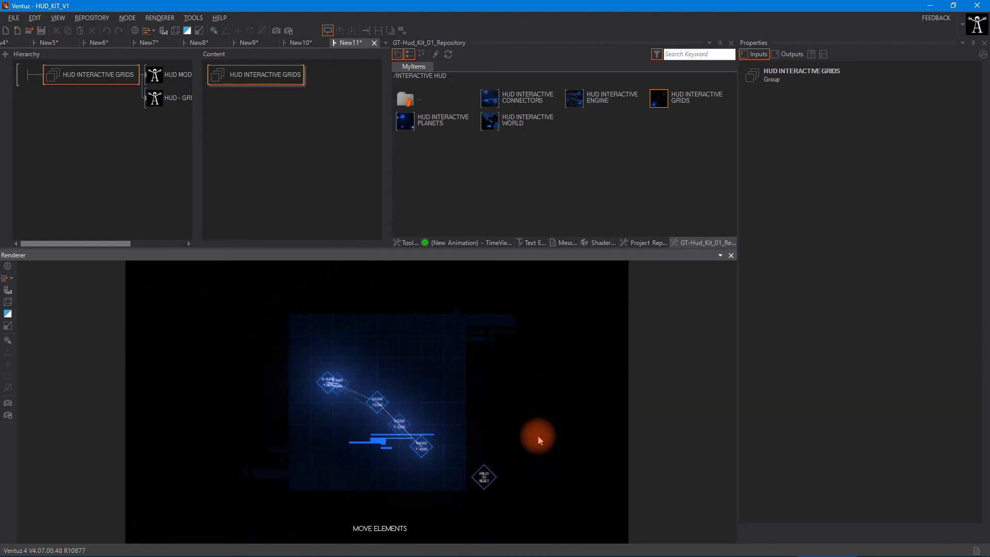
# Step: Create a new scene and load HUD INTERACTIVE PLANETS into it
pyautogui.hotkey('ctrl', 'n')
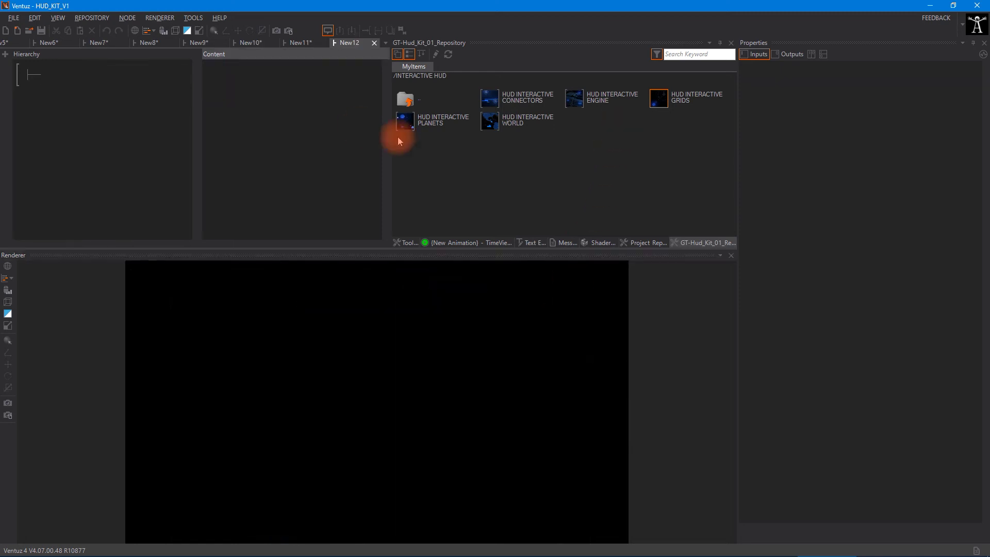
pyautogui.moveTo(417, 125); pyautogui.dragTo(34, 75)
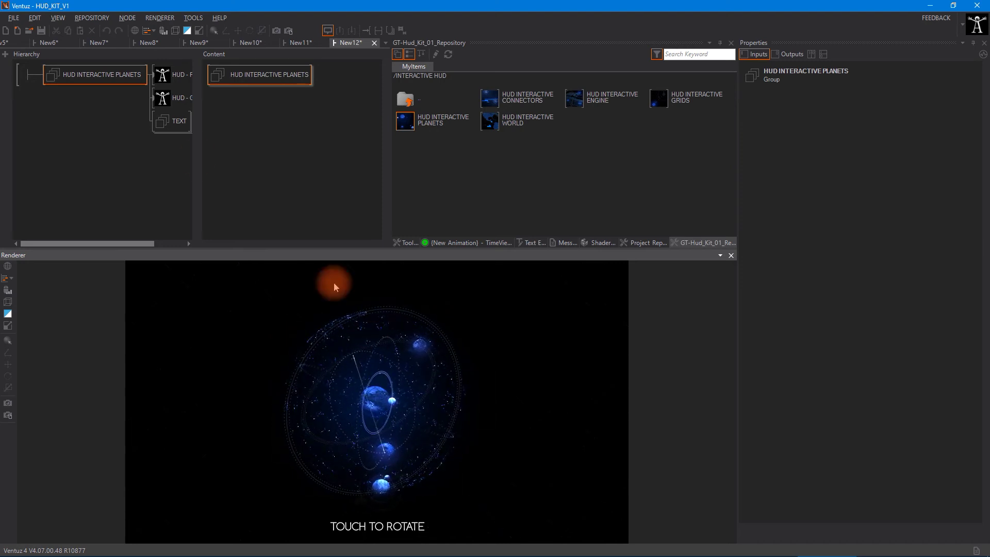
# Step: Set the alpha value of HUD - GRID 05 to 100 and its color to 49; 106; 205
pyautogui.moveTo(150, 163); pyautogui.dragTo(110, 185)
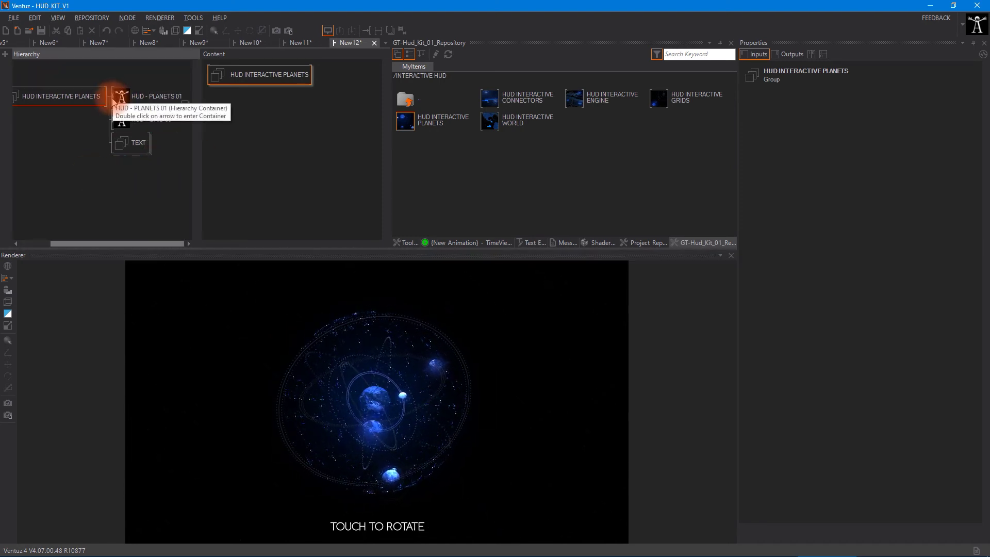
pyautogui.click(147, 119)
pyautogui.moveTo(809, 103); pyautogui.dragTo(924, 102)
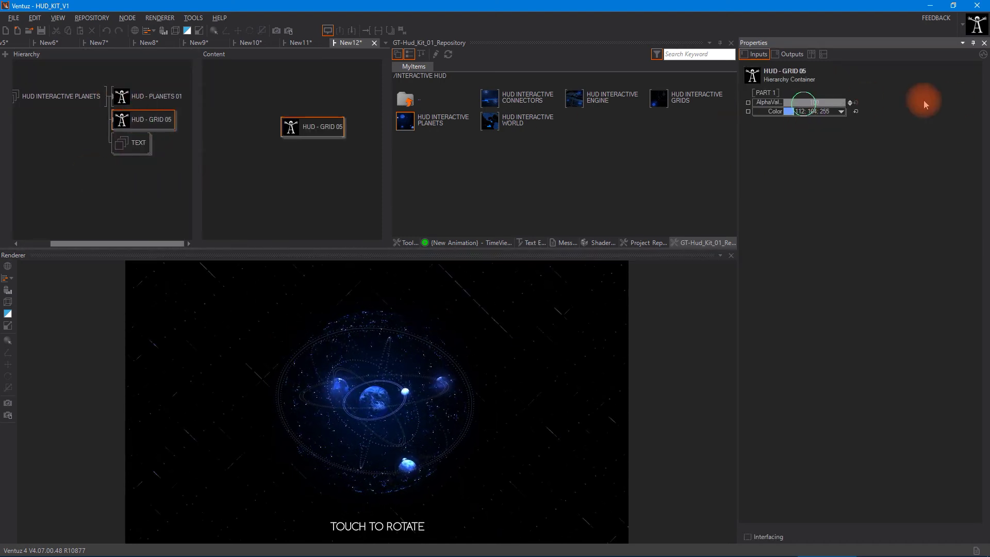
pyautogui.click(841, 111)
pyautogui.moveTo(838, 149)
pyautogui.mouseDown()
pyautogui.moveTo(842, 158)
pyautogui.moveTo(840, 141)
pyautogui.moveTo(825, 143)
pyautogui.mouseUp()
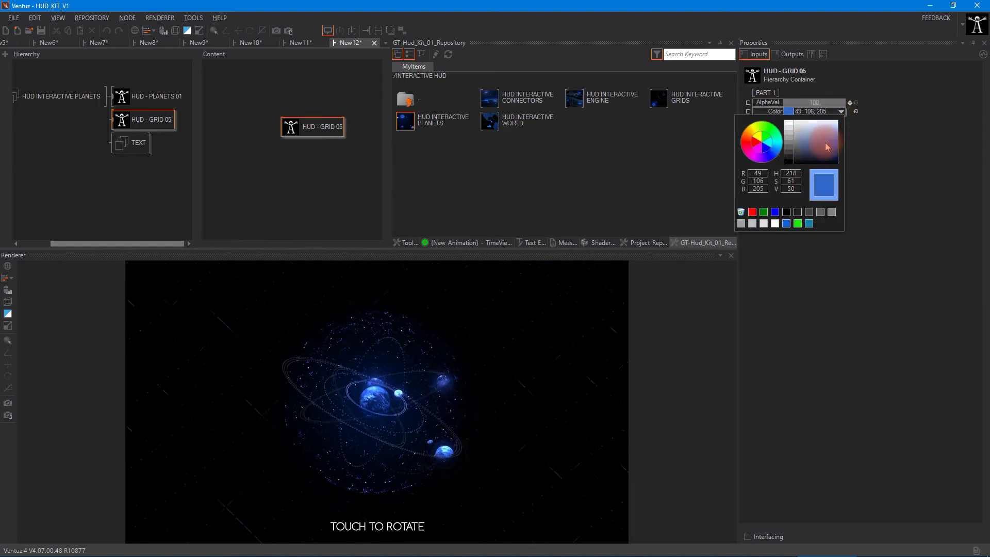
# Step: Enter the HUD - PLANETS 01 container, widen the hierarchy area and inspect the touch node and axis 1
pyautogui.doubleClick(117, 98)
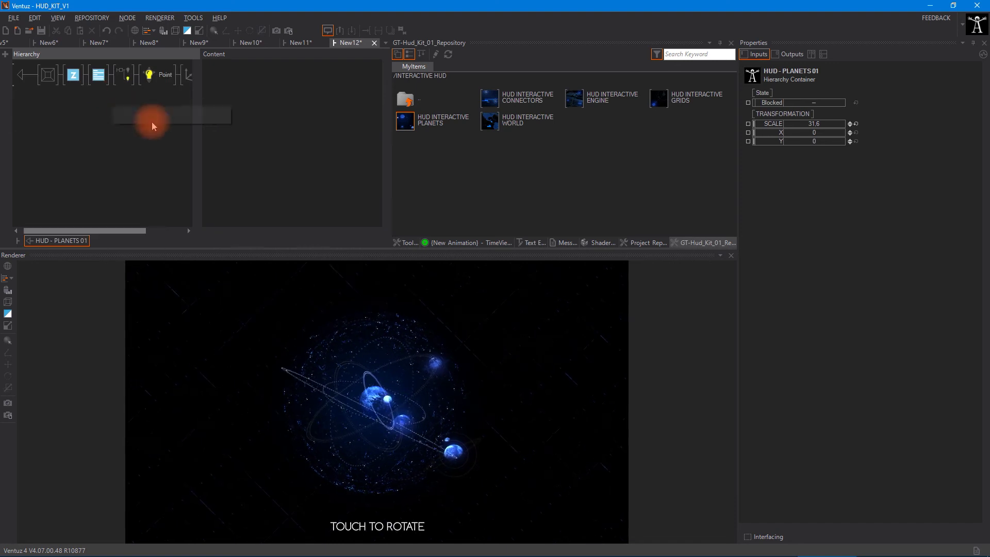
pyautogui.moveTo(201, 132); pyautogui.dragTo(333, 132)
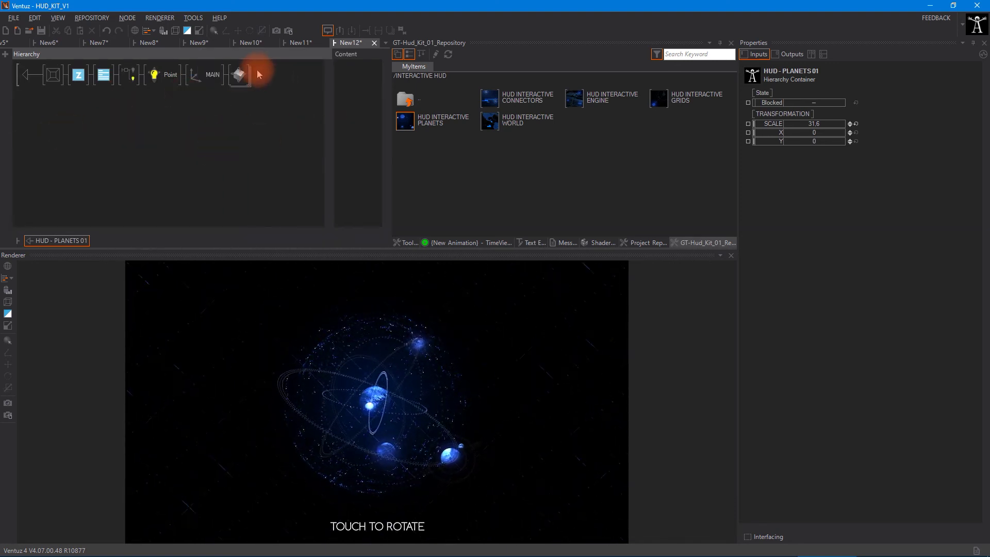
pyautogui.click(246, 81)
pyautogui.moveTo(258, 153); pyautogui.dragTo(45, 144)
pyautogui.click(44, 143)
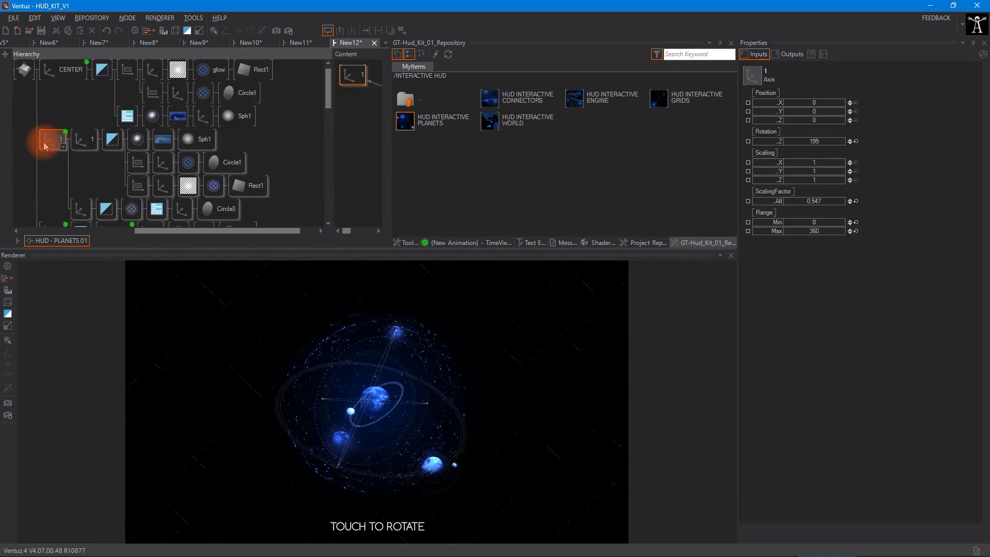
# Step: Inspect the CENTER, STARS and rings points axes of HUD - PLANETS 01 and collapse the branches of axes 1 to 4
pyautogui.click(72, 85)
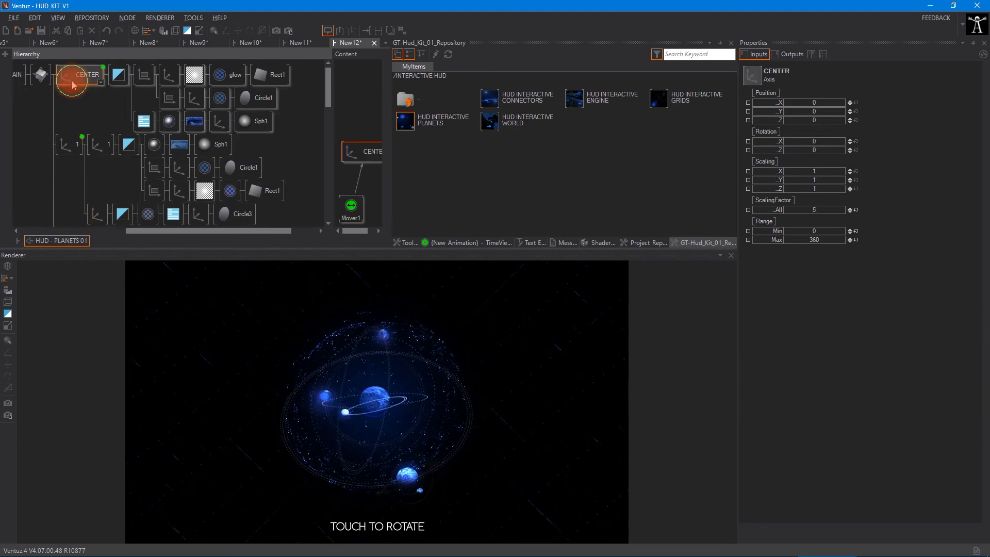
pyautogui.click(69, 145)
pyautogui.click(71, 169)
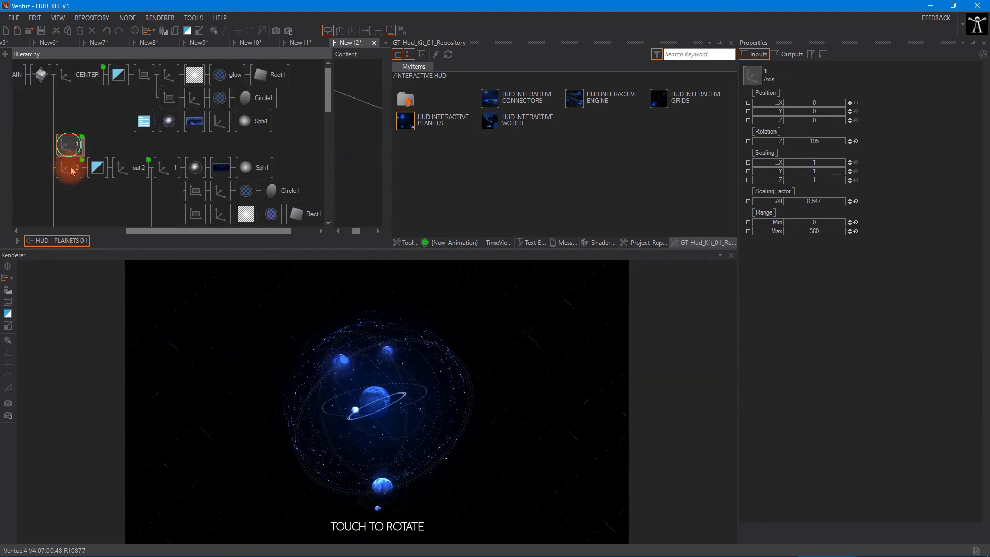
pyautogui.click(78, 173)
pyautogui.click(78, 197)
pyautogui.moveTo(110, 199); pyautogui.dragTo(114, 120)
pyautogui.click(70, 146)
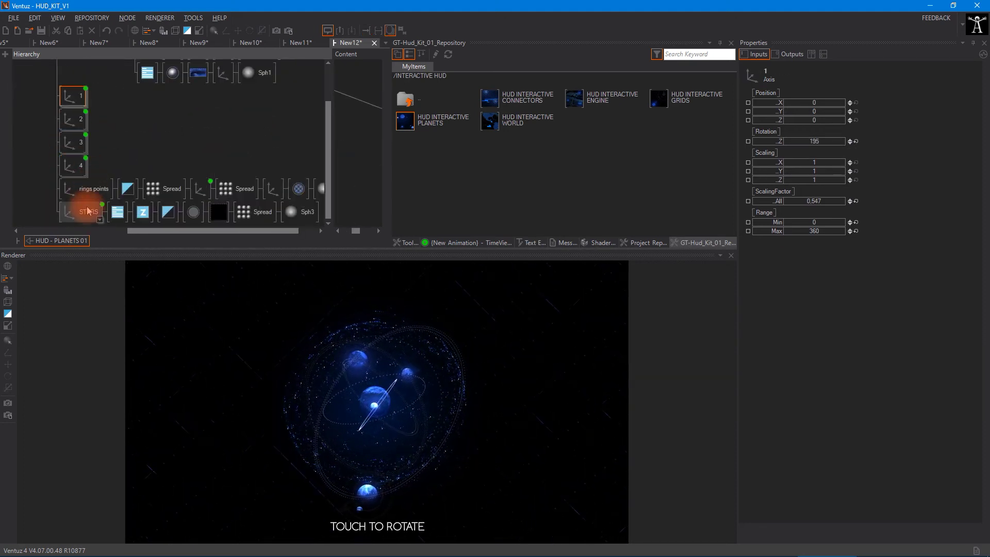
pyautogui.click(82, 211)
pyautogui.click(84, 190)
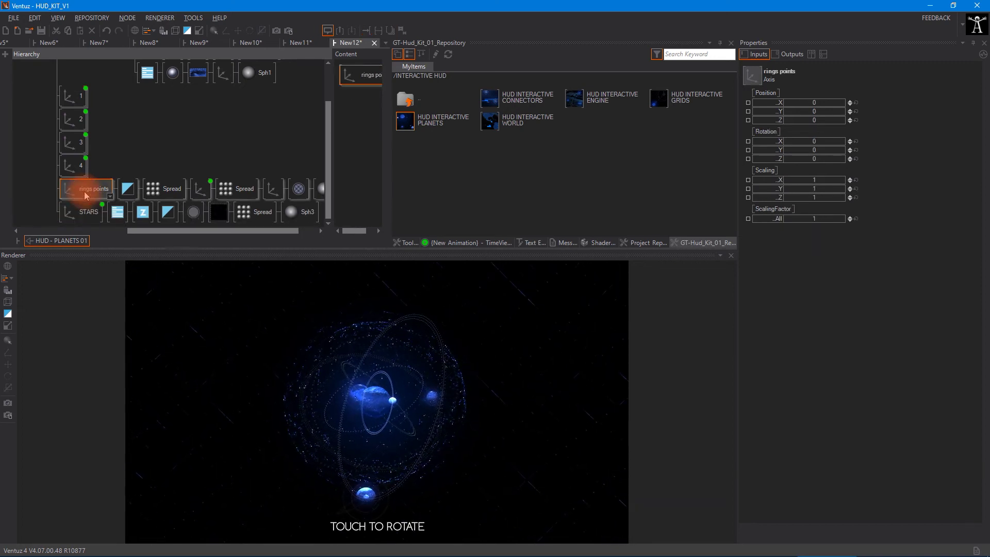
# Step: Block planet axes 4, 3 and 2 in the HUD - PLANETS 01 hierarchy to hide the orbiting planets
pyautogui.click(82, 169)
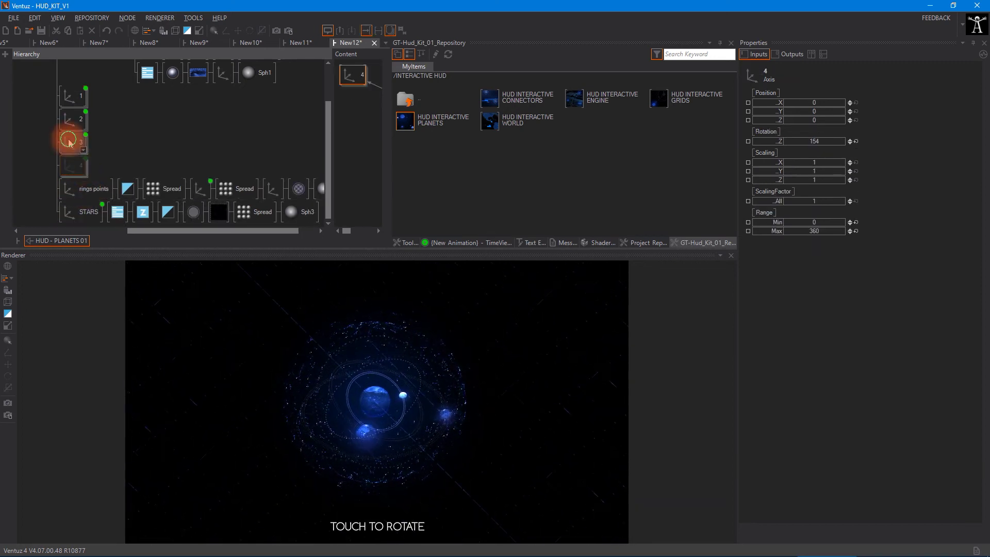
pyautogui.click(73, 161)
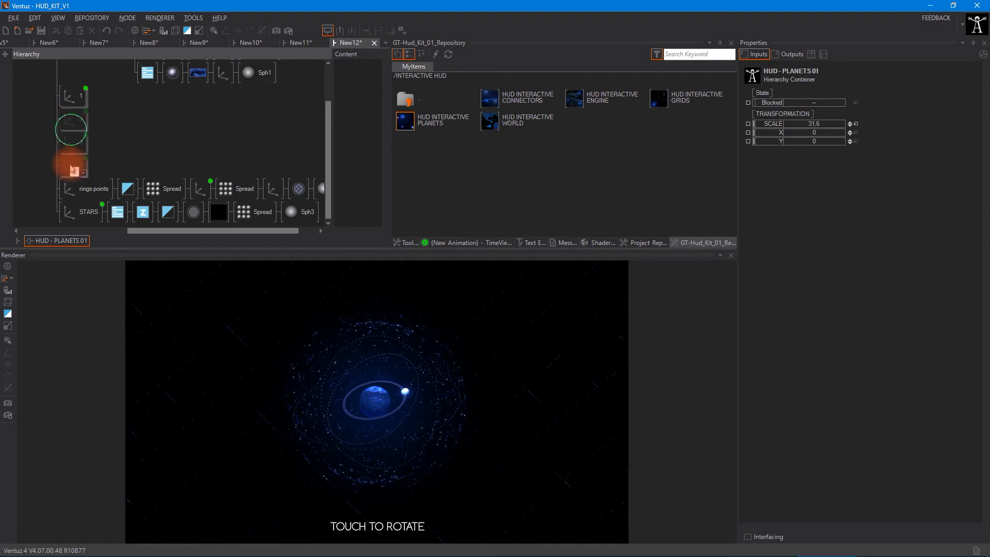
pyautogui.click(80, 96)
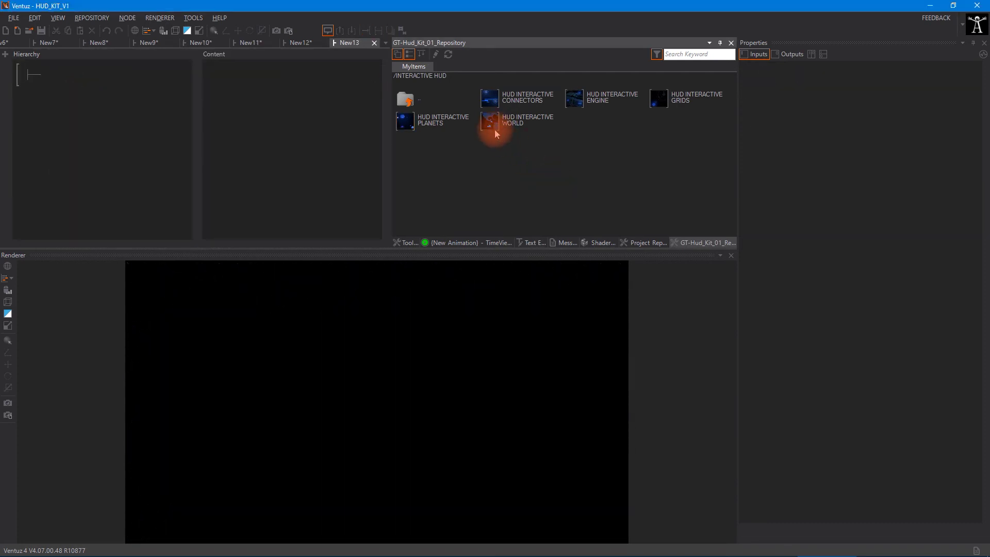
# Step: Load HUD INTERACTIVE WORLD from the repository into the empty scene's hierarchy
pyautogui.moveTo(495, 124); pyautogui.dragTo(389, 132)
pyautogui.moveTo(34, 74); pyautogui.dragTo(62, 75)
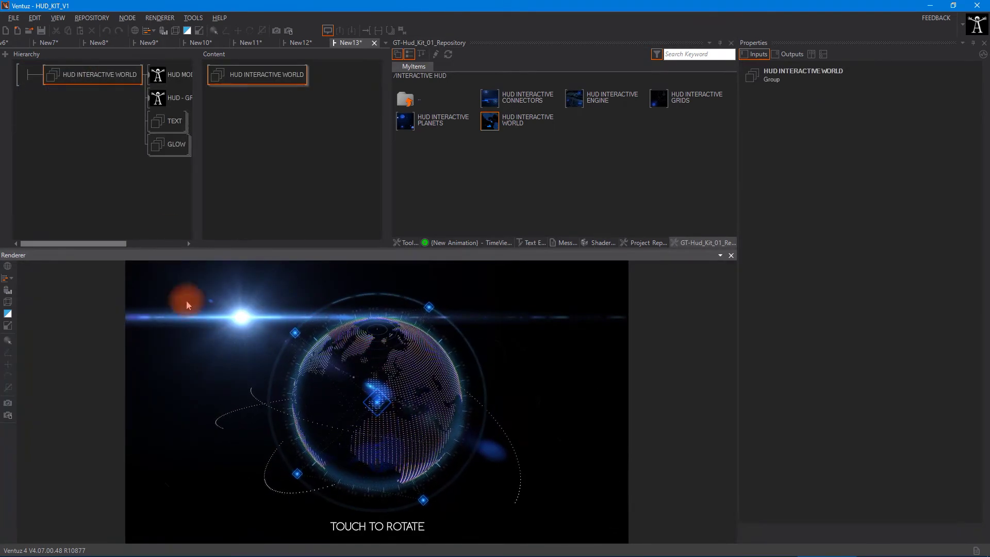
# Step: Block the GLOW group and set the alpha value of HUD - GRID 02 to 70
pyautogui.click(98, 146)
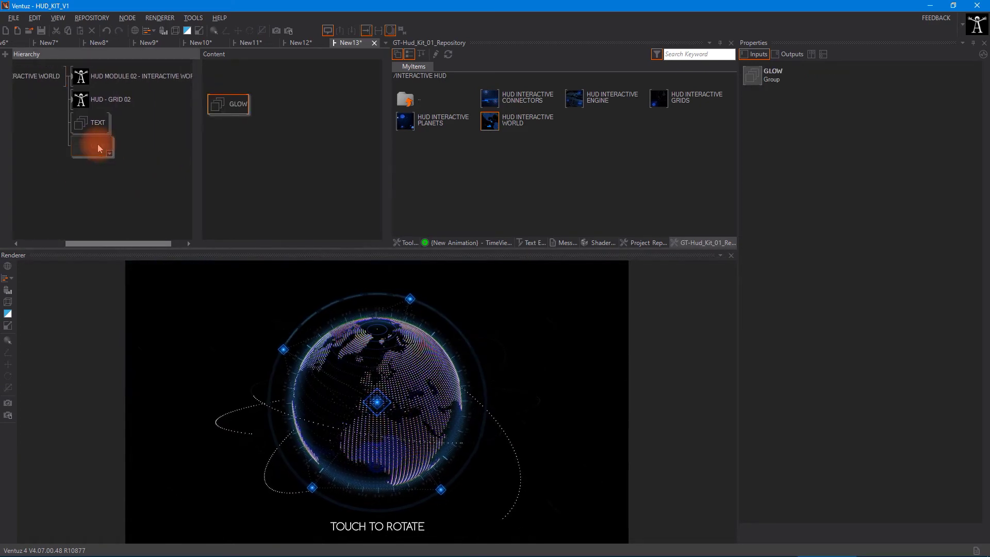
pyautogui.click(99, 132)
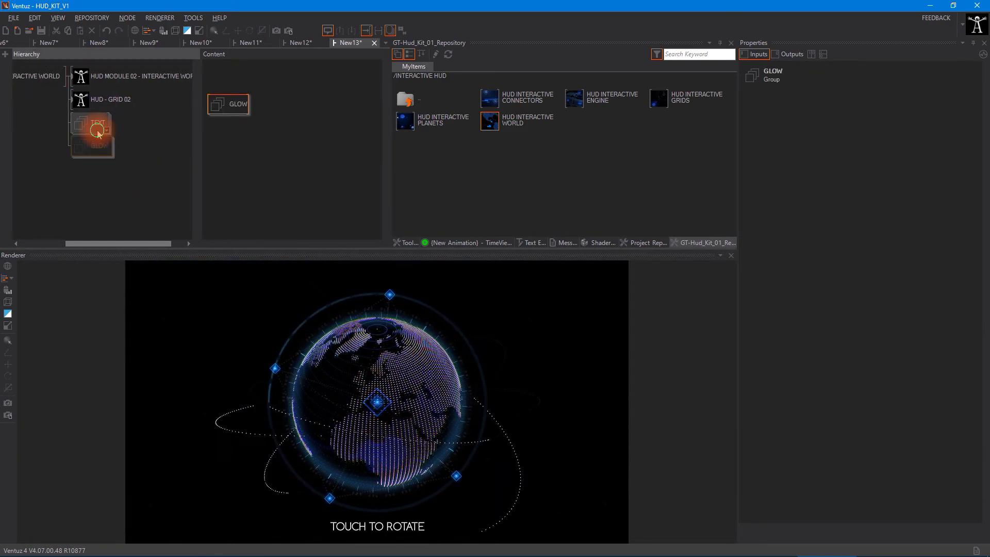
pyautogui.click(95, 103)
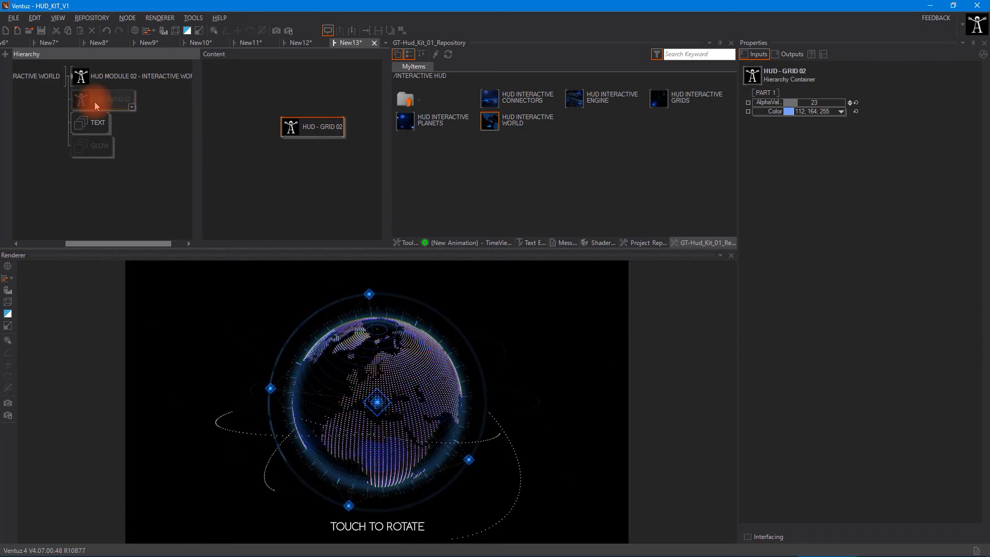
pyautogui.moveTo(790, 103)
pyautogui.mouseDown()
pyautogui.moveTo(921, 106)
pyautogui.moveTo(776, 110)
pyautogui.moveTo(807, 106)
pyautogui.mouseUp()
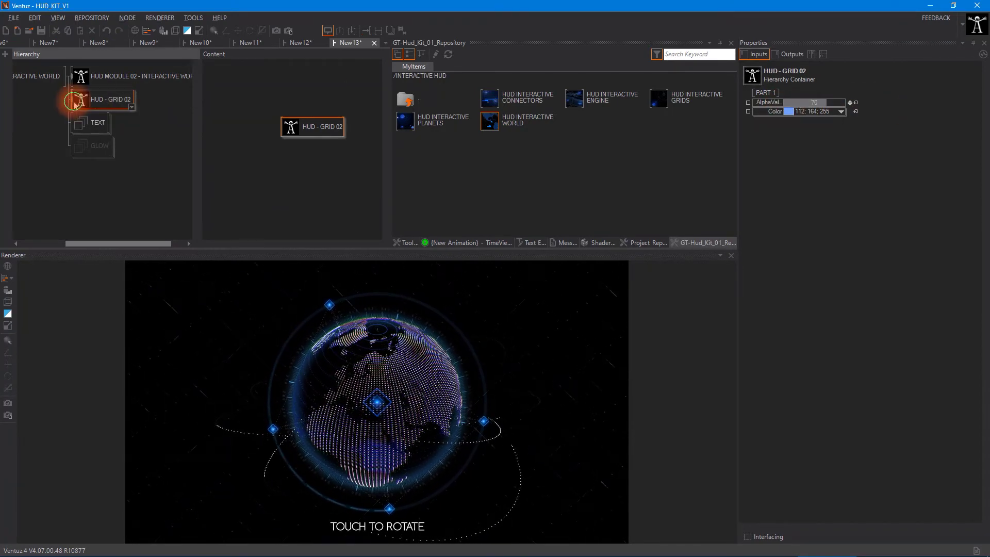
# Step: Enter the HUD - GRID 02 container and try a different subset on its Mesh loader
pyautogui.doubleClick(78, 99)
pyautogui.moveTo(85, 93); pyautogui.dragTo(157, 109)
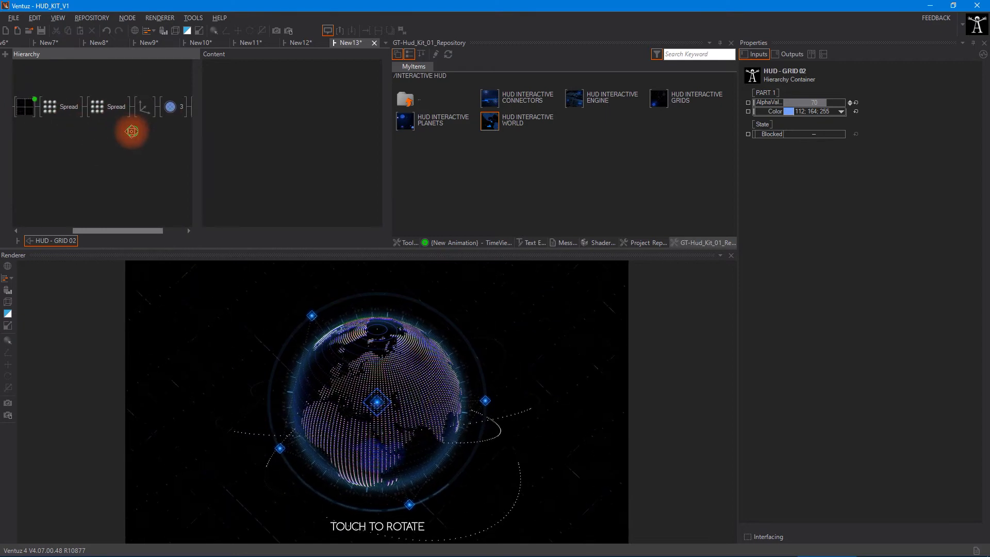
pyautogui.click(167, 104)
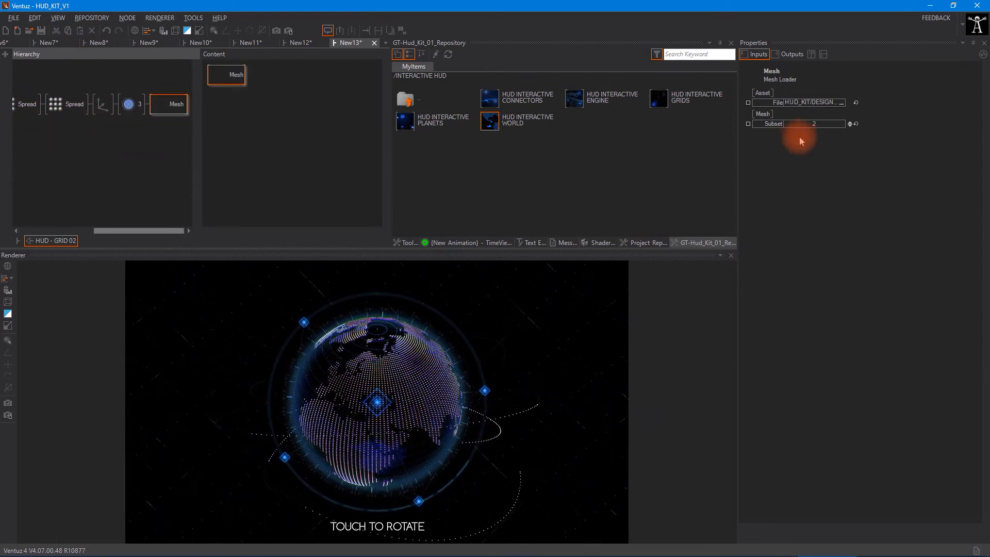
pyautogui.click(849, 127)
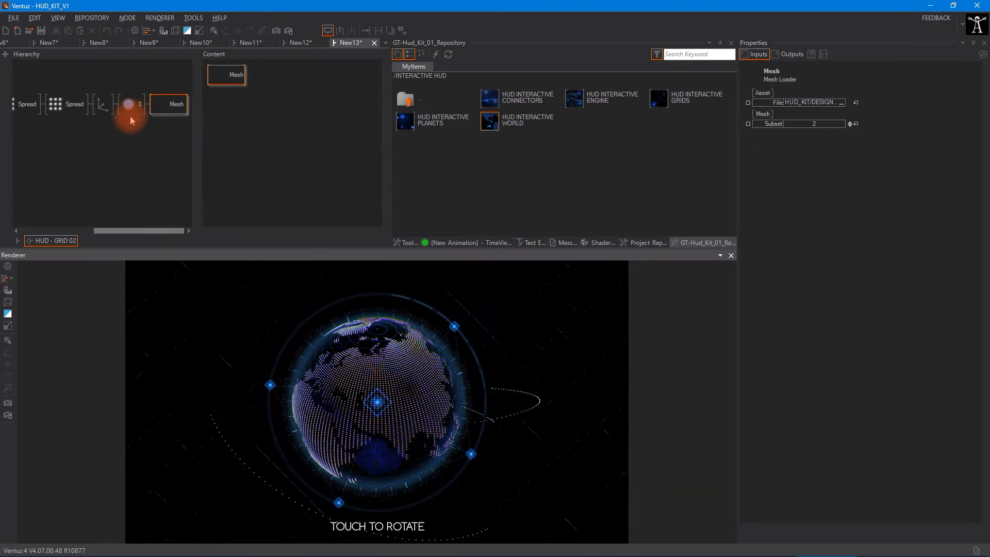
# Step: Block the grid's texture node and step the Mesh subset between -1 and 2 to compare the grid patterns
pyautogui.moveTo(48, 121); pyautogui.dragTo(85, 135)
pyautogui.click(94, 103)
pyautogui.click(162, 128)
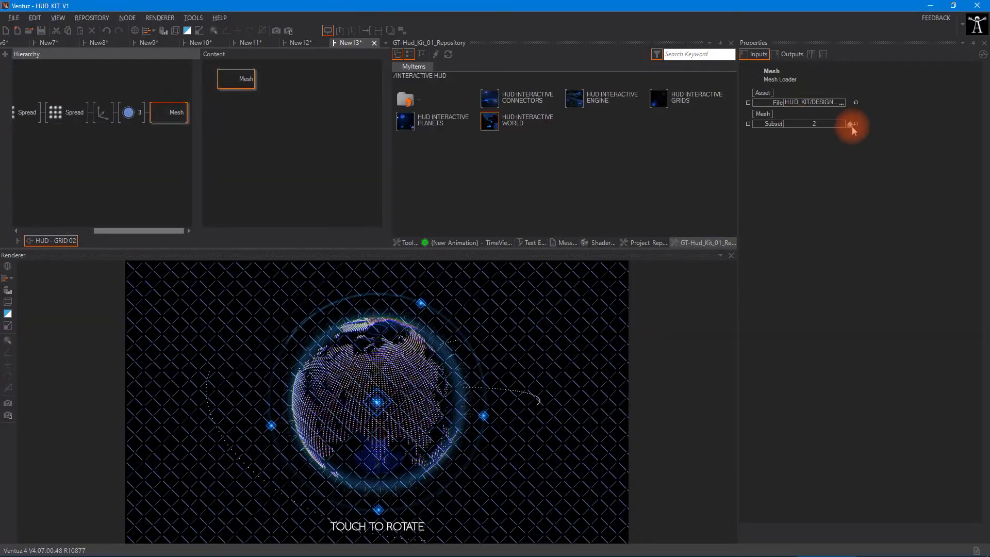
pyautogui.click(849, 125)
pyautogui.click(849, 126)
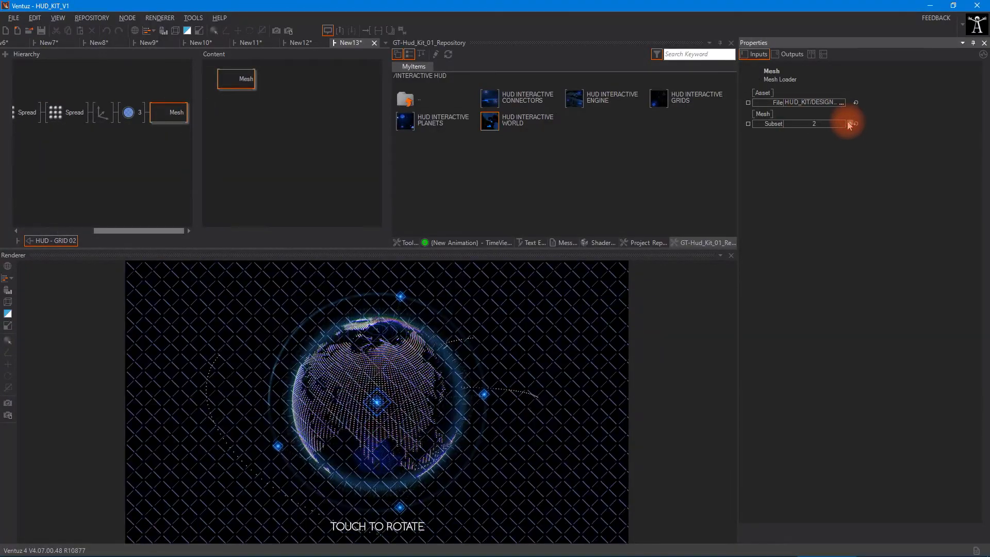
pyautogui.click(855, 125)
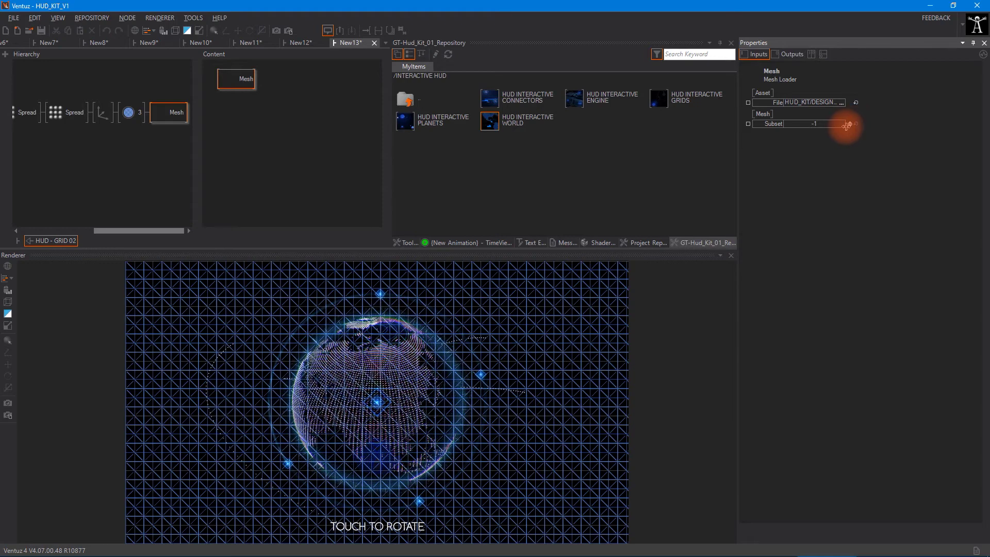
pyautogui.click(850, 122)
pyautogui.click(849, 123)
pyautogui.click(850, 123)
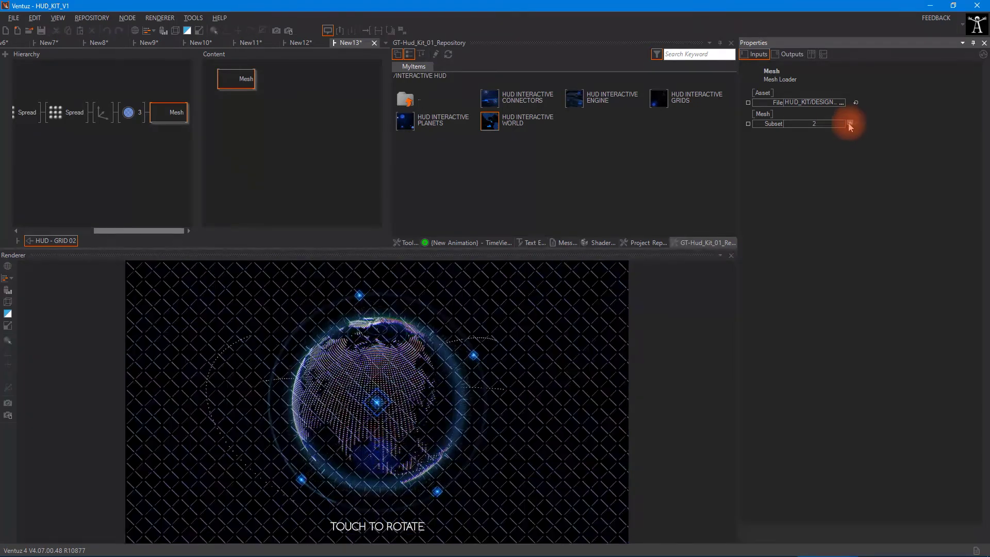
# Step: Unblock the grid's texture node and leave the HUD - GRID 02 container
pyautogui.click(112, 120)
pyautogui.click(100, 121)
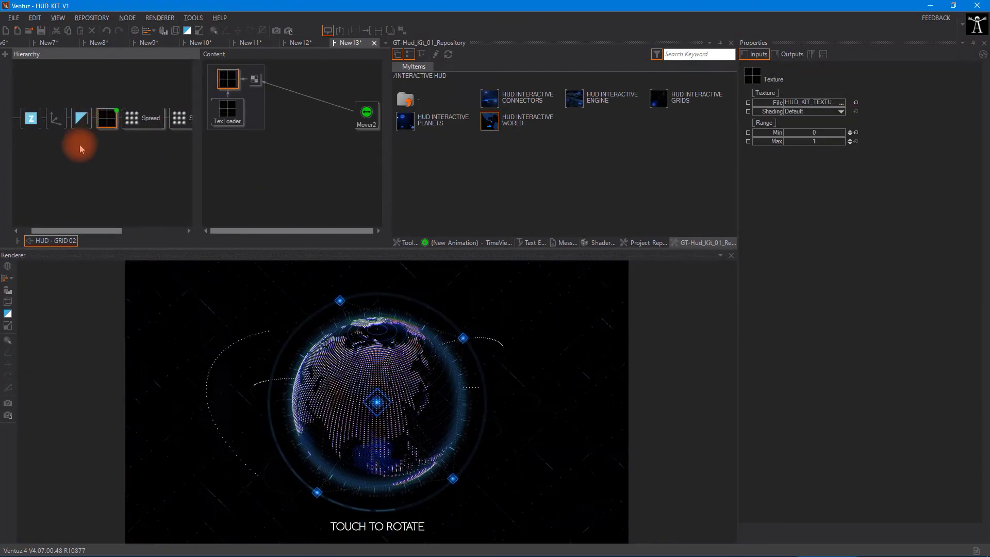
pyautogui.click(25, 137)
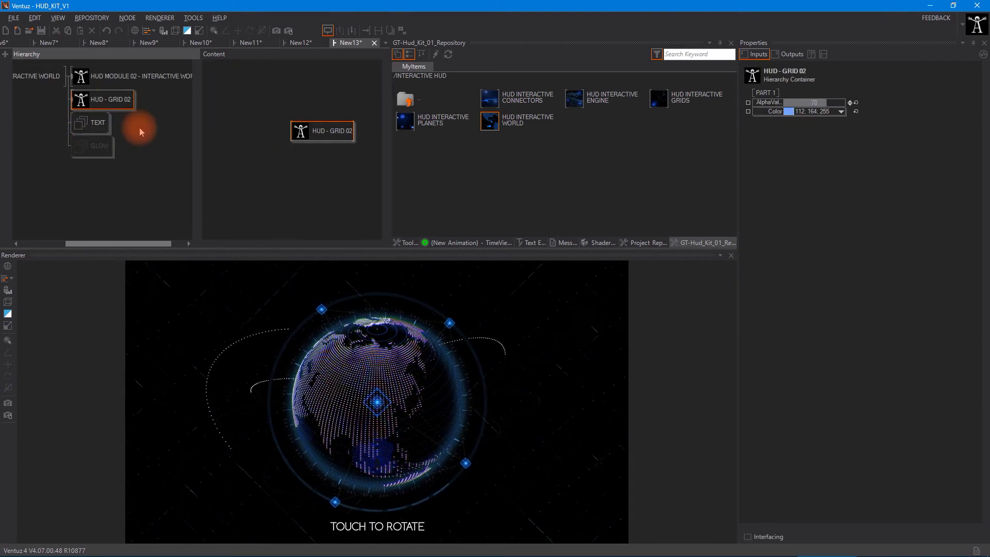
# Step: Enter the WORLD container inside HUD MODULE 02 - INTERACTIVE WORLD and block the white inside color node
pyautogui.doubleClick(81, 81)
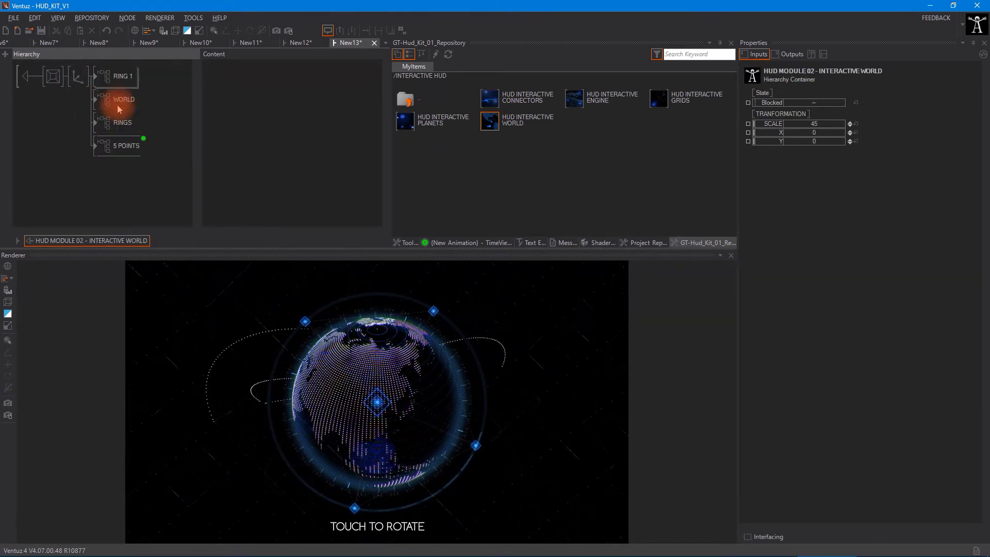
pyautogui.doubleClick(92, 103)
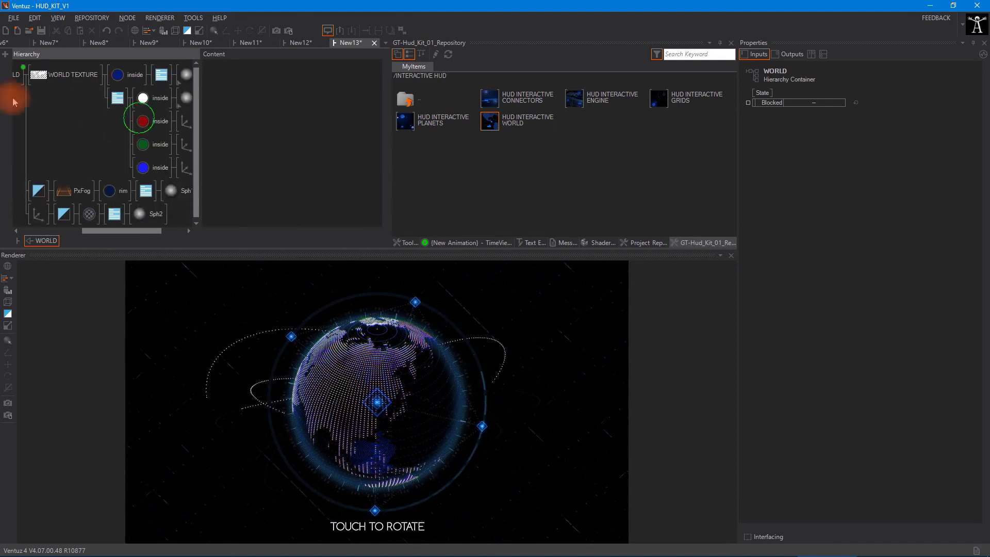
pyautogui.click(149, 122)
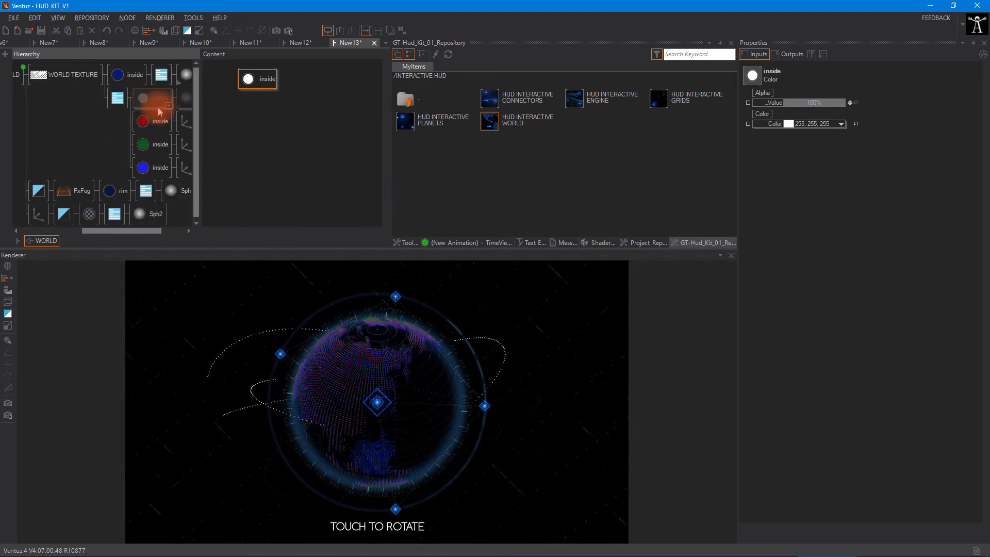
# Step: Set the red inside color of the world to 229; 0; 7
pyautogui.click(153, 126)
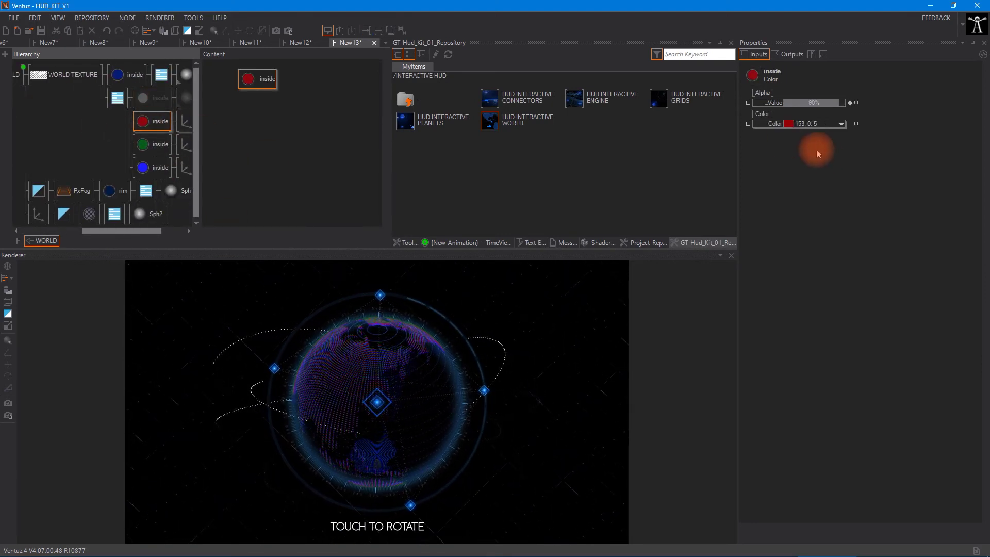
pyautogui.click(841, 123)
pyautogui.moveTo(841, 156); pyautogui.dragTo(846, 181)
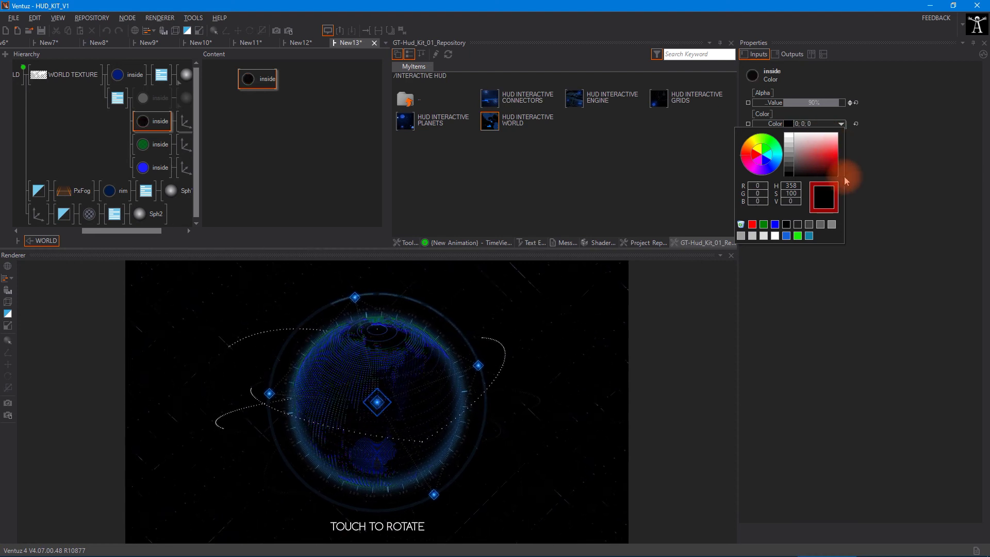
pyautogui.click(435, 367)
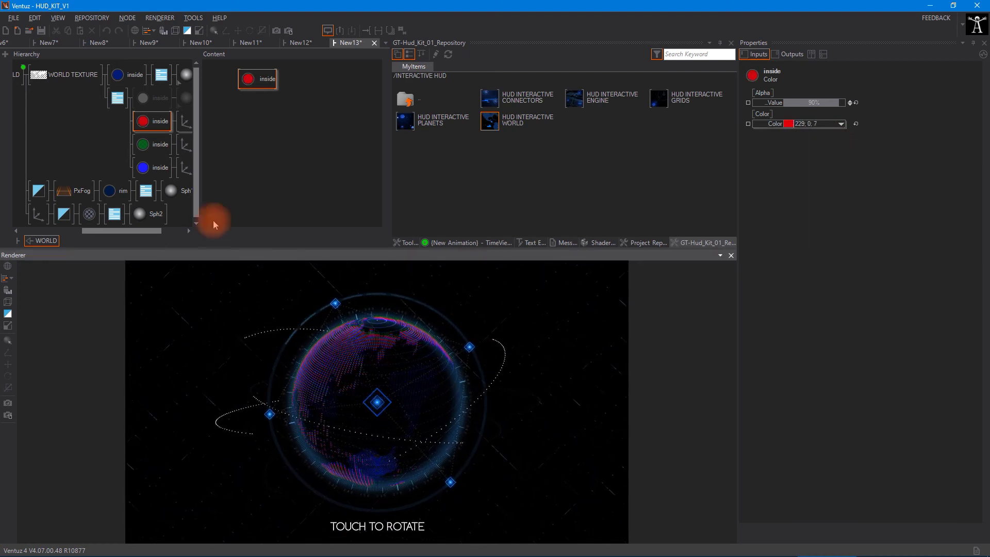
# Step: Set the green inside color of the world to 25; 254; 82
pyautogui.click(150, 144)
pyautogui.click(843, 124)
pyautogui.moveTo(836, 154)
pyautogui.mouseDown()
pyautogui.moveTo(830, 176)
pyautogui.moveTo(830, 138)
pyautogui.moveTo(832, 165)
pyautogui.moveTo(844, 153)
pyautogui.mouseUp()
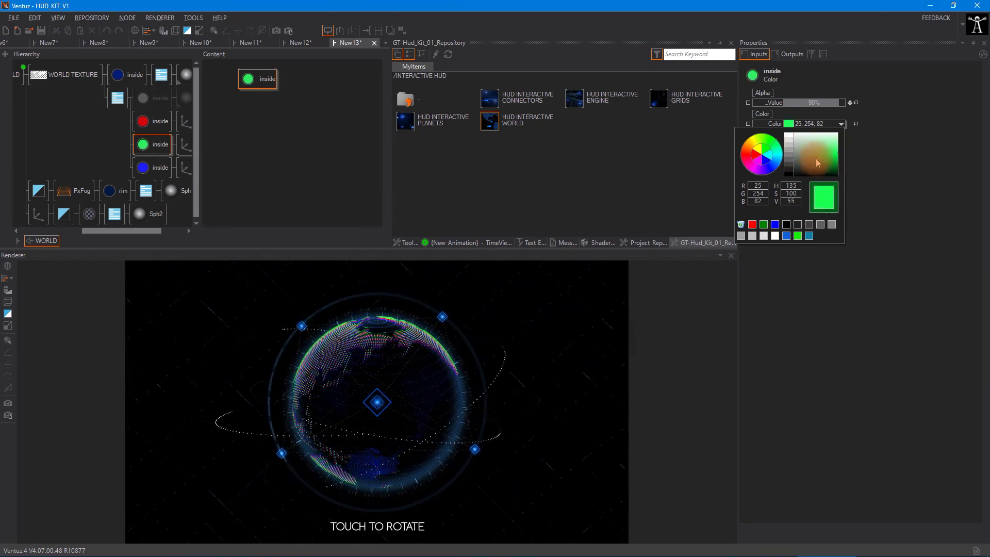
# Step: Set the blue inside color of the world to 66; 66; 255
pyautogui.click(152, 167)
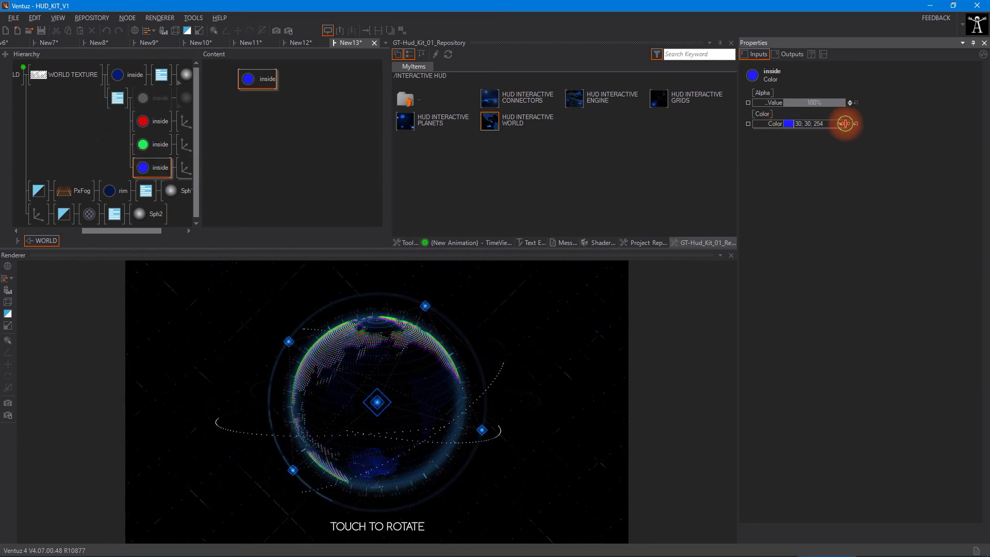
pyautogui.click(841, 124)
pyautogui.moveTo(836, 139)
pyautogui.mouseDown()
pyautogui.moveTo(834, 164)
pyautogui.moveTo(844, 151)
pyautogui.mouseUp()
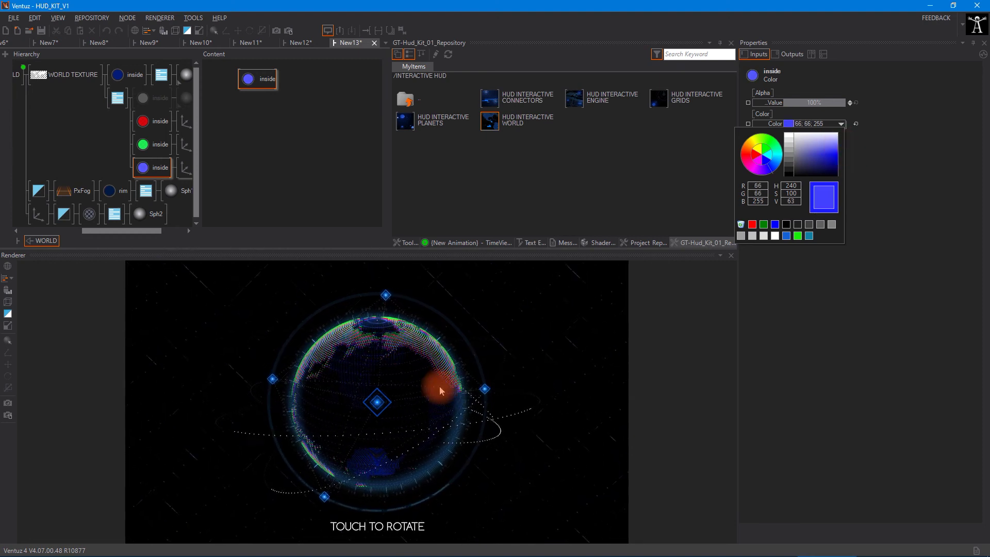
# Step: Unblock the white inside color node and review the start of the WORLD hierarchy
pyautogui.click(149, 98)
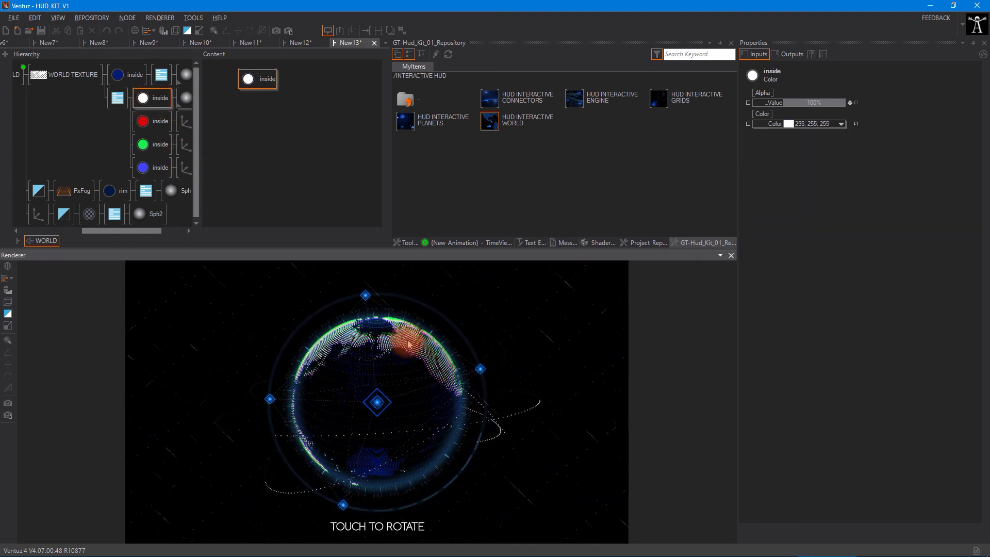
pyautogui.click(149, 106)
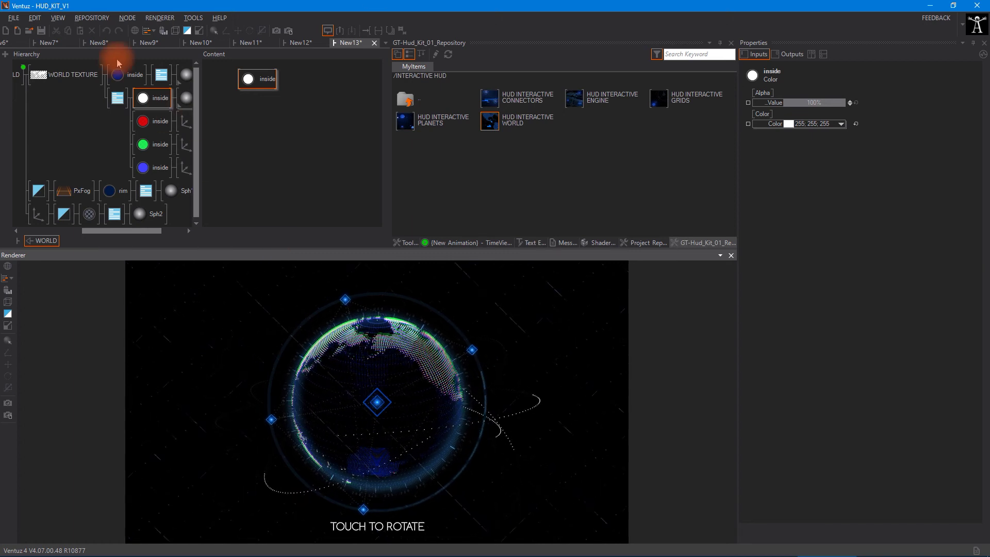
pyautogui.moveTo(45, 122); pyautogui.dragTo(141, 122)
pyautogui.moveTo(29, 107); pyautogui.dragTo(89, 98)
# Step: Show the performance statistics over the render preview and check the CPU and GPU bars
pyautogui.click(251, 292)
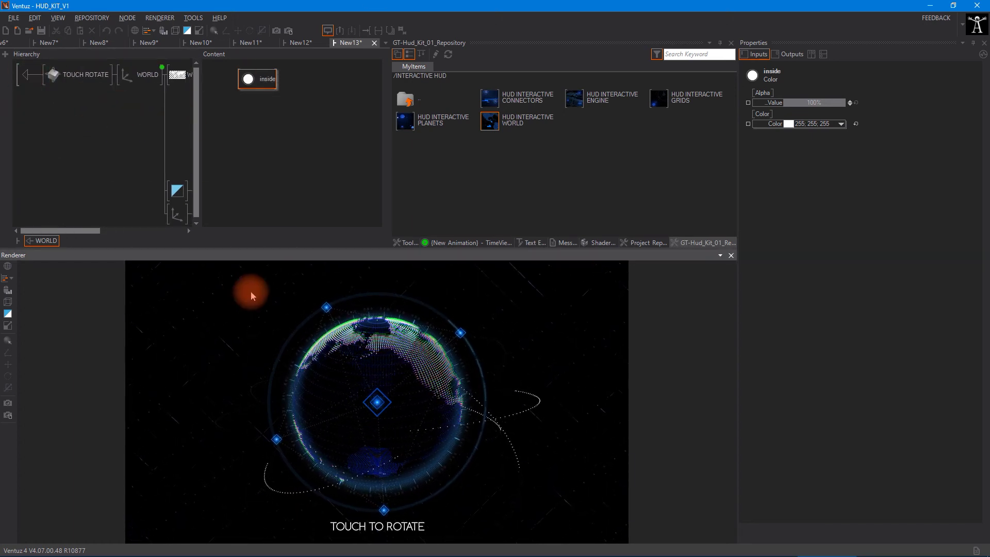
pyautogui.click(149, 32)
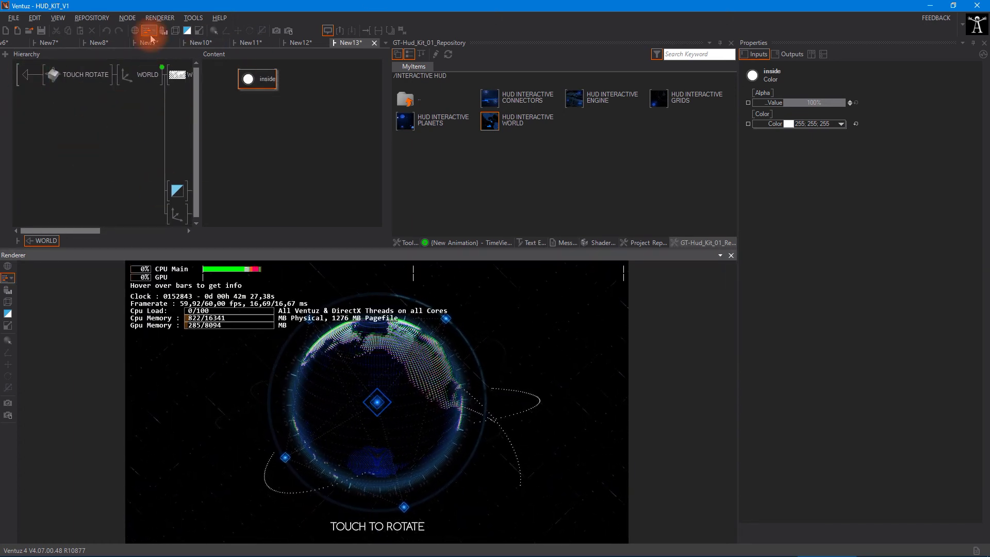
pyautogui.click(233, 284)
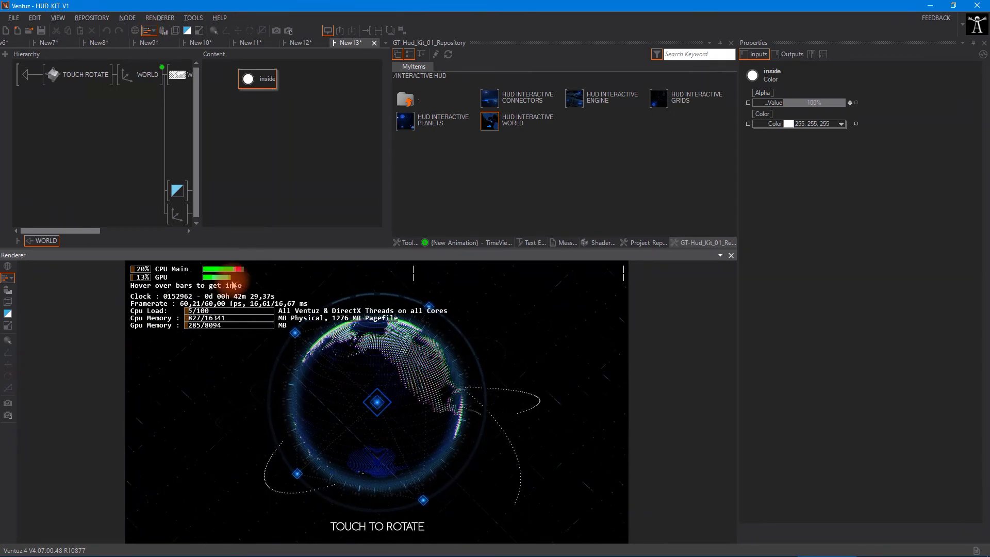
# Step: Test rotating the engine in the HUD PRESET SCENE 01 preview and look inside the HUD - CHART 02 container
pyautogui.moveTo(415, 386)
pyautogui.mouseDown()
pyautogui.moveTo(282, 409)
pyautogui.moveTo(422, 402)
pyautogui.moveTo(397, 381)
pyautogui.moveTo(416, 380)
pyautogui.moveTo(316, 393)
pyautogui.moveTo(457, 402)
pyautogui.moveTo(451, 389)
pyautogui.moveTo(321, 386)
pyautogui.moveTo(378, 369)
pyautogui.moveTo(413, 382)
pyautogui.moveTo(395, 400)
pyautogui.moveTo(380, 332)
pyautogui.moveTo(326, 376)
pyautogui.moveTo(411, 349)
pyautogui.moveTo(324, 402)
pyautogui.moveTo(438, 389)
pyautogui.moveTo(364, 349)
pyautogui.moveTo(396, 379)
pyautogui.moveTo(385, 380)
pyautogui.moveTo(428, 400)
pyautogui.moveTo(356, 390)
pyautogui.moveTo(408, 380)
pyautogui.moveTo(355, 356)
pyautogui.moveTo(380, 389)
pyautogui.moveTo(349, 374)
pyautogui.moveTo(430, 287)
pyautogui.moveTo(402, 397)
pyautogui.mouseUp()
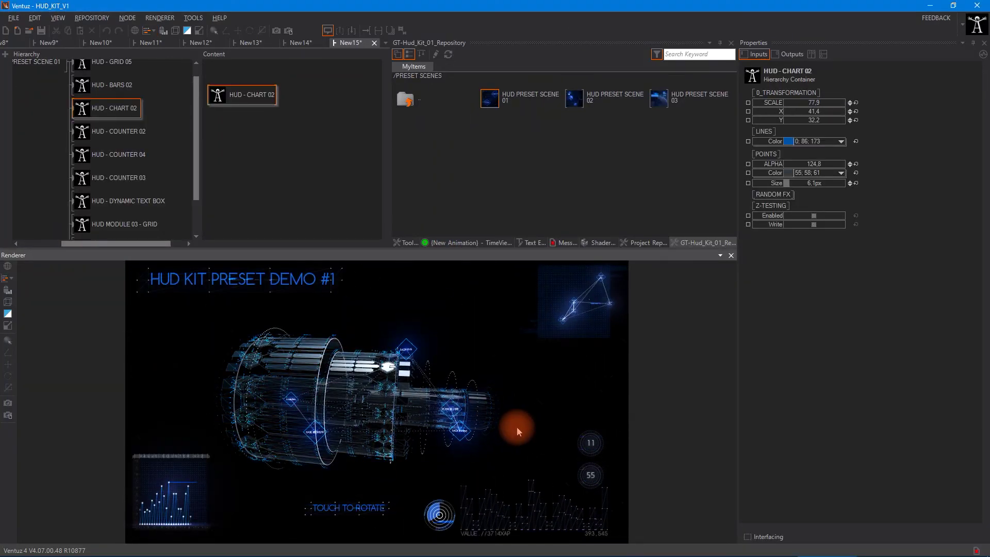
pyautogui.moveTo(517, 425); pyautogui.dragTo(388, 405)
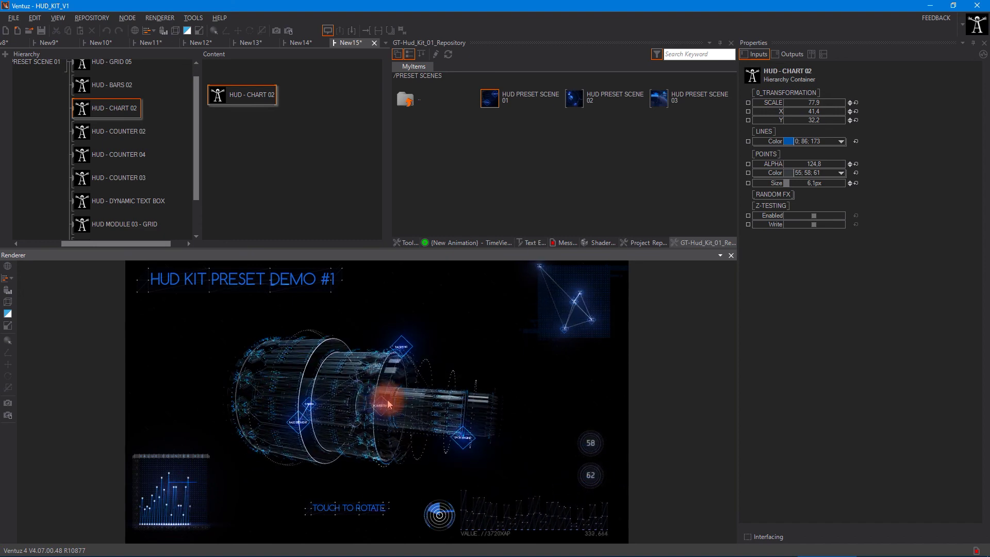
pyautogui.doubleClick(78, 107)
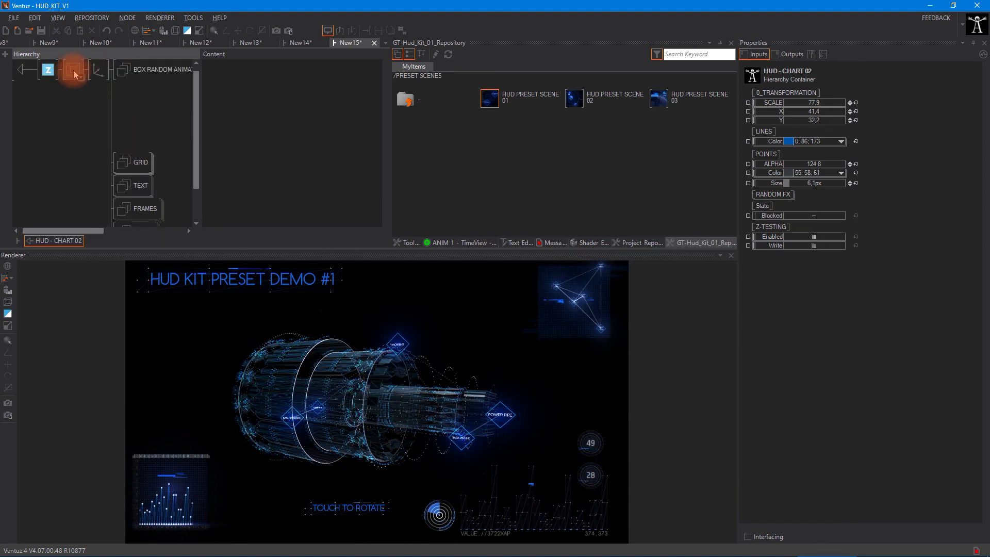
pyautogui.click(25, 79)
# Step: Rotate the preset scene's engine further in the render preview to view it from the opposite side
pyautogui.moveTo(335, 330); pyautogui.dragTo(298, 396)
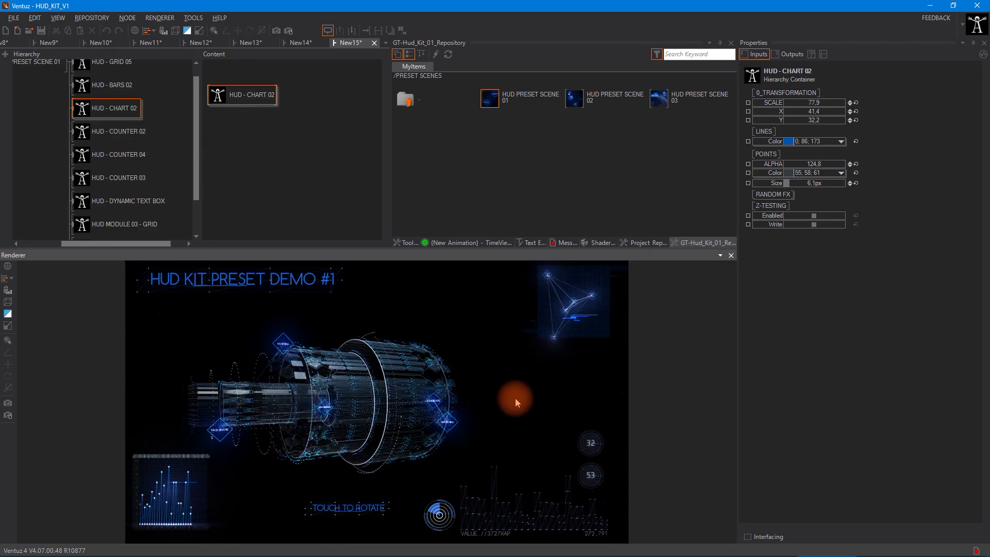
pyautogui.moveTo(428, 396); pyautogui.dragTo(307, 422)
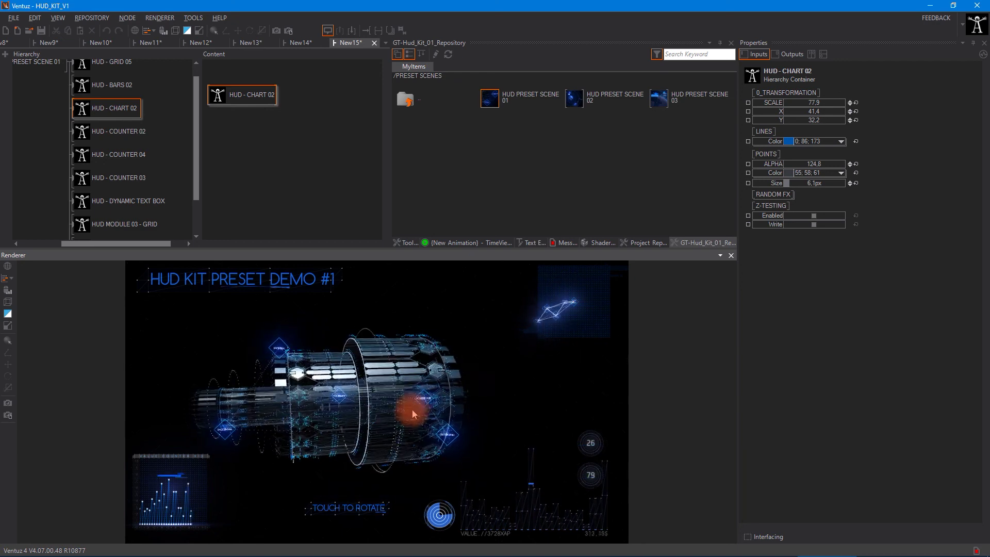